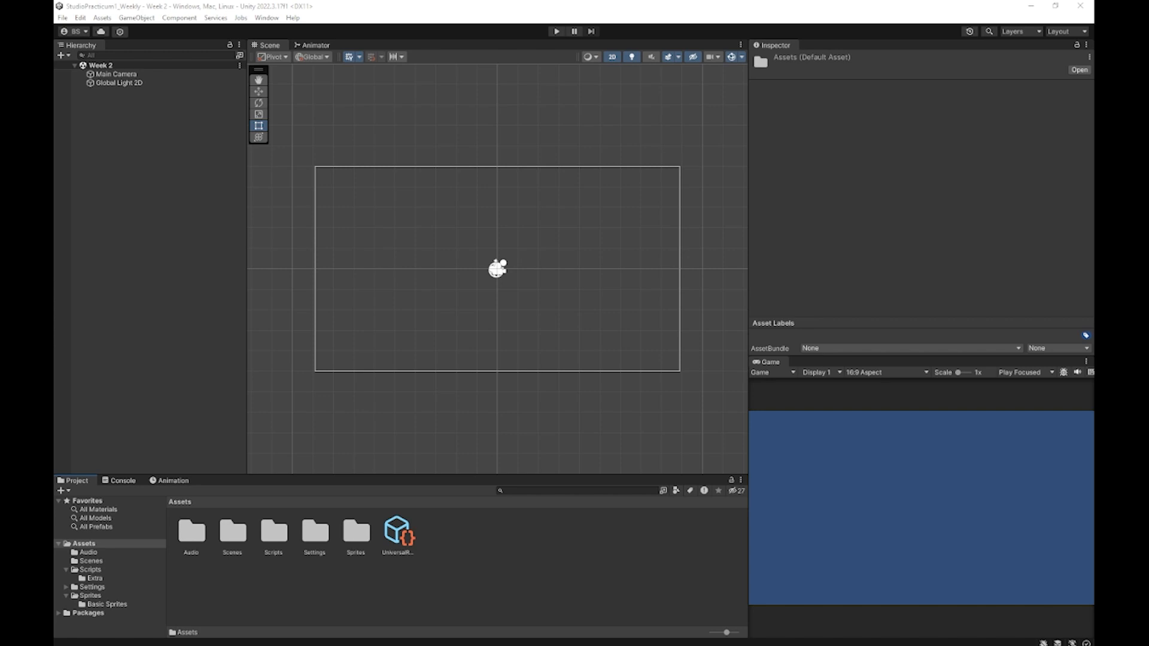
Step: Open the Input Manager in the project settings and examine the Horizontal axis configuration
{"action": "left_click", "coordinate": [80, 18]}
{"action": "left_click", "coordinate": [131, 363]}
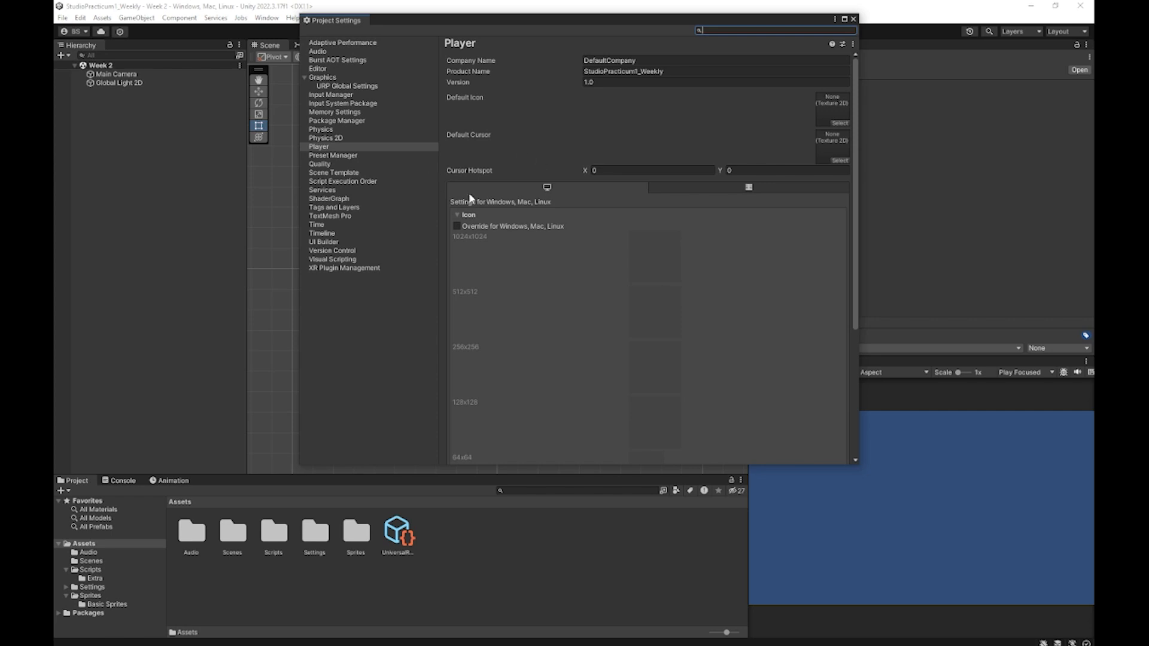
{"action": "left_click", "coordinate": [333, 96]}
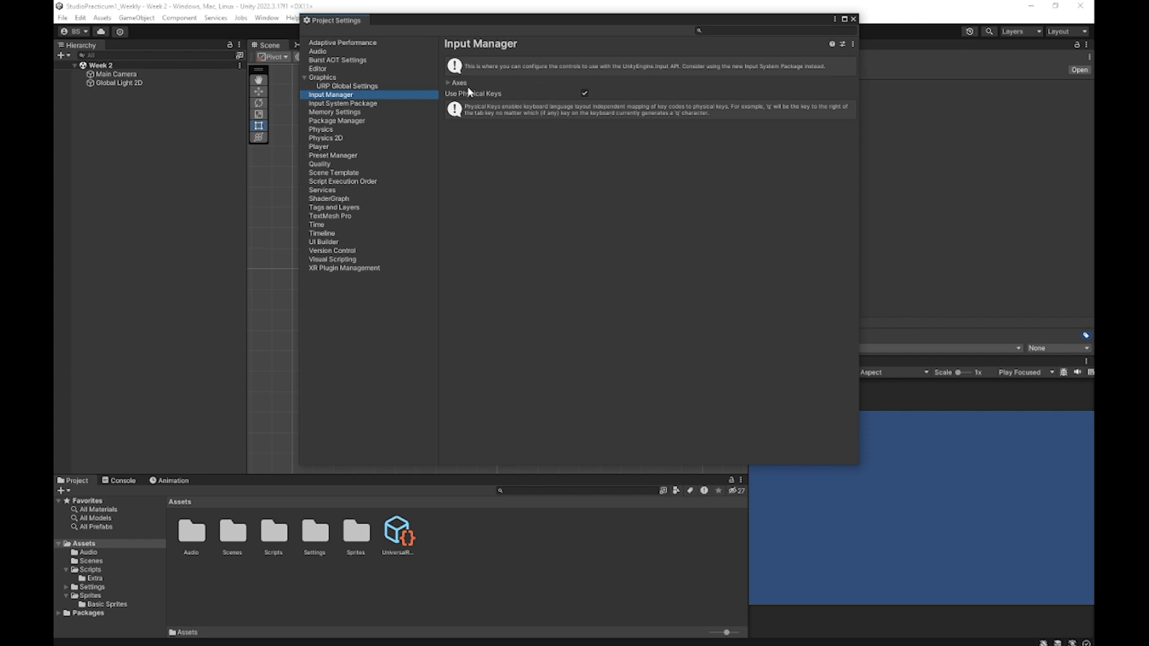
{"action": "left_click", "coordinate": [448, 84]}
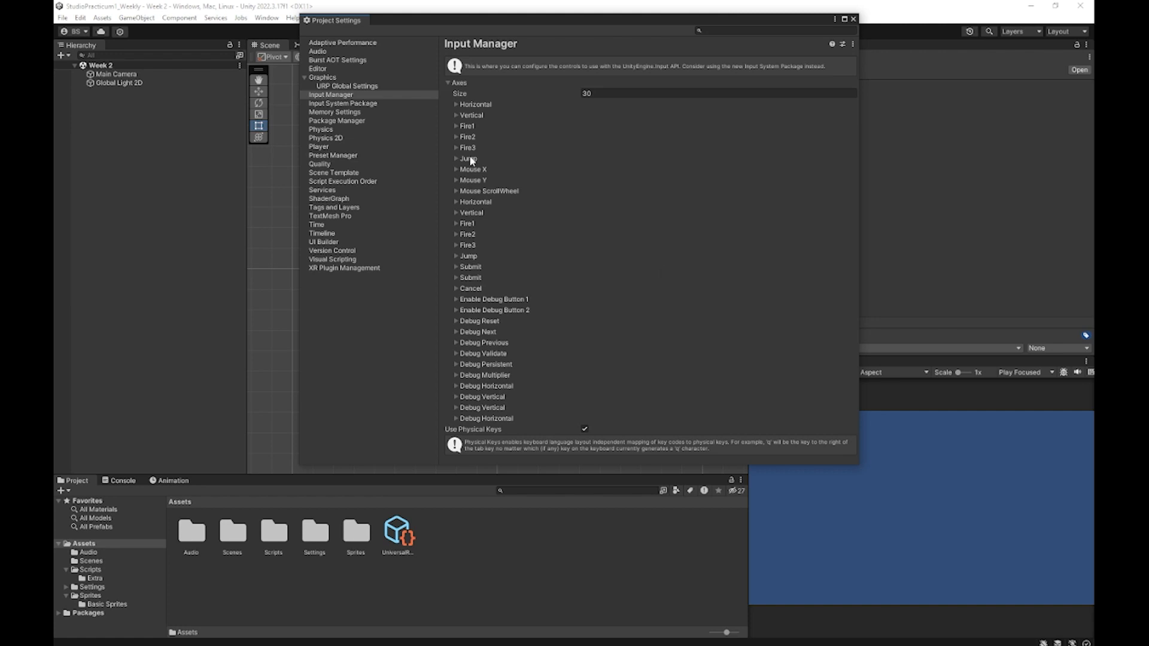
{"action": "left_click", "coordinate": [457, 105]}
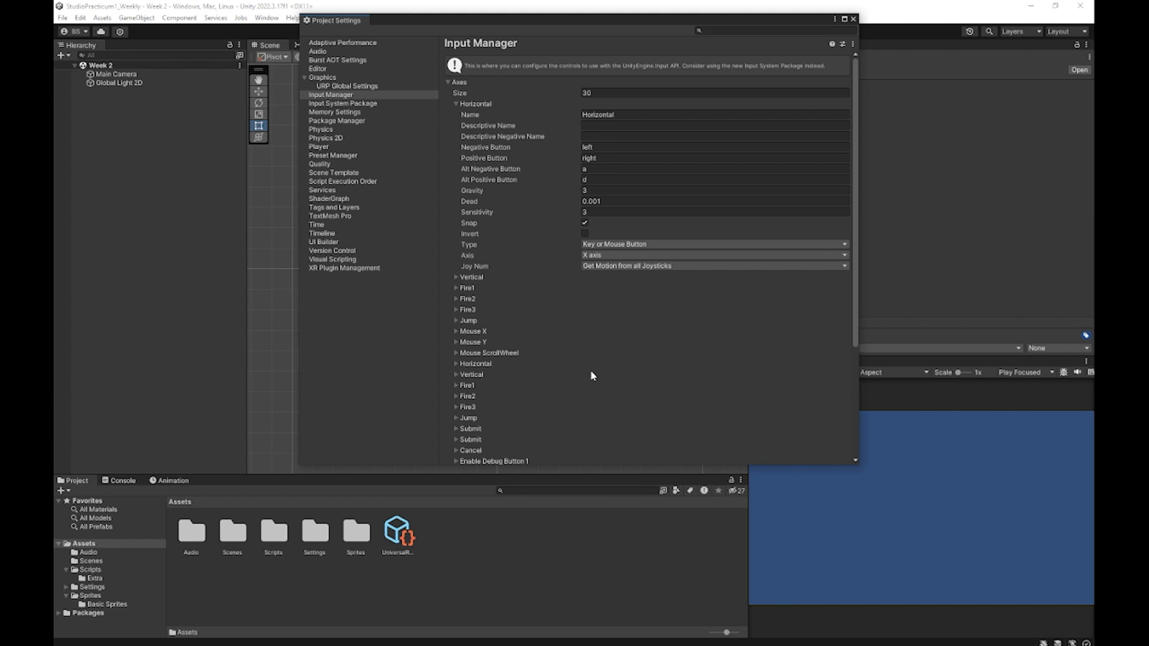
Step: Examine the Fire1 axis configuration and the rest of the axes list, and close the project settings
{"action": "left_click", "coordinate": [456, 287]}
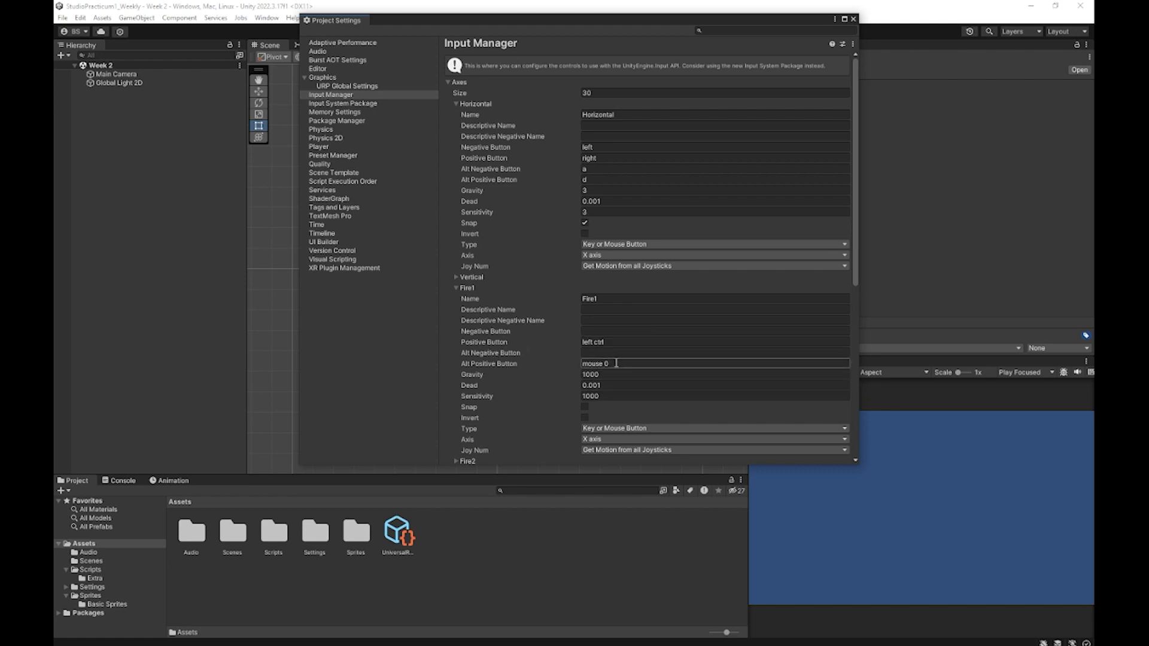
{"action": "scroll", "coordinate": [504, 364], "scroll_direction": "down", "scroll_amount": 10}
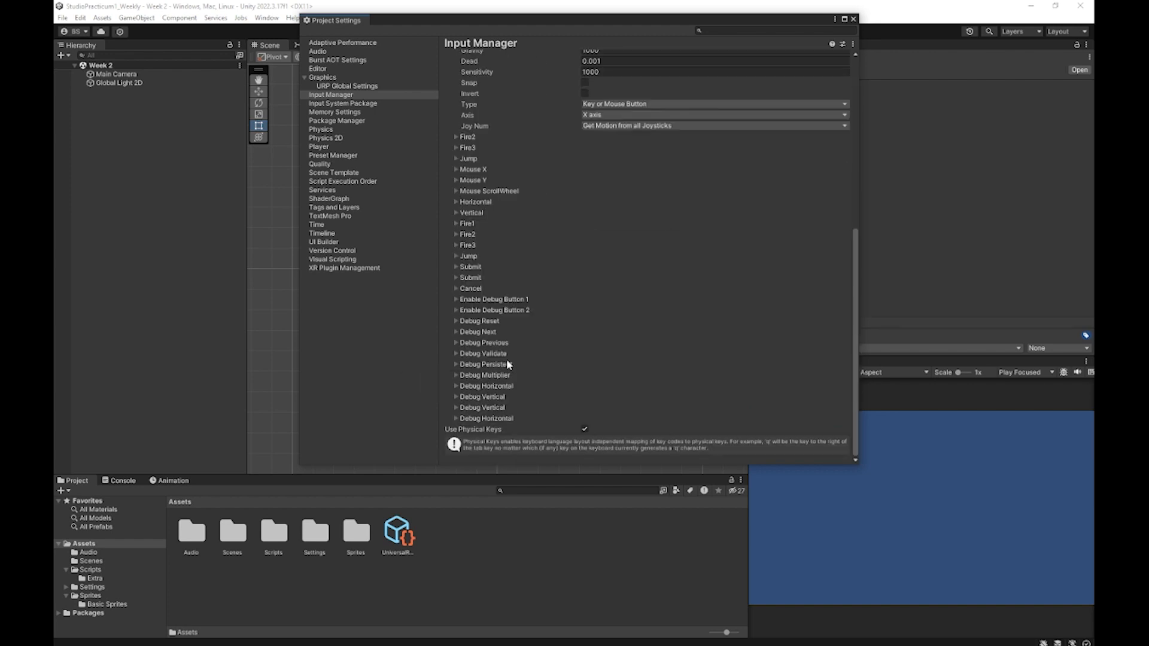
{"action": "scroll", "coordinate": [548, 334], "scroll_direction": "up", "scroll_amount": 10}
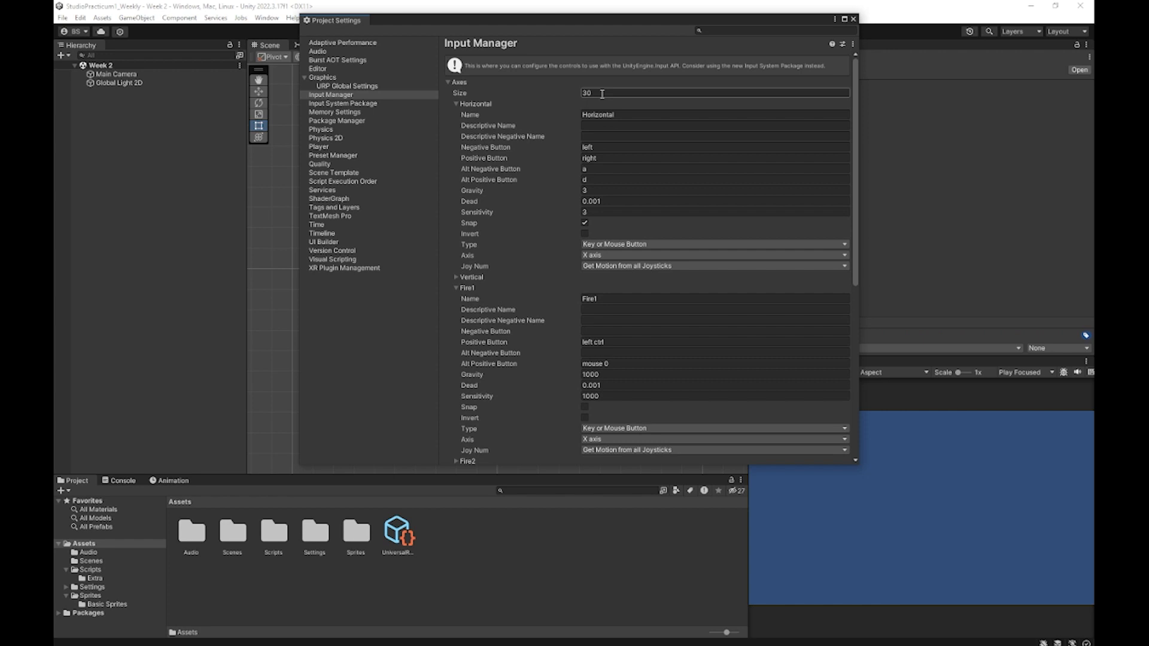
{"action": "scroll", "coordinate": [580, 183], "scroll_direction": "down", "scroll_amount": 10}
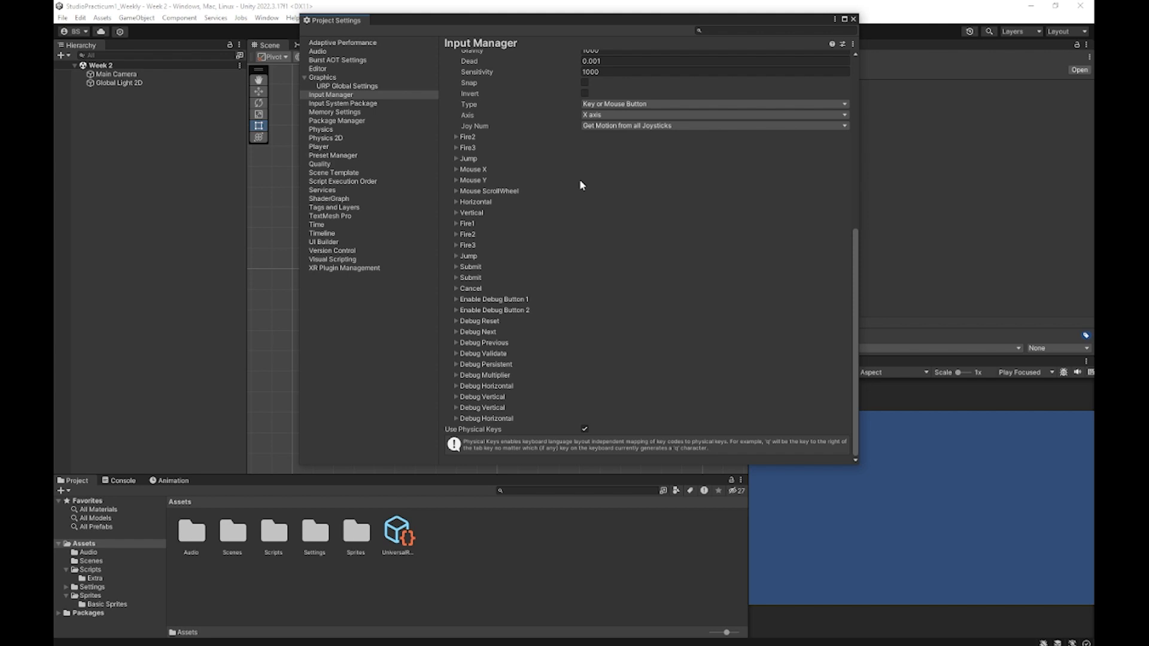
{"action": "left_click", "coordinate": [853, 19]}
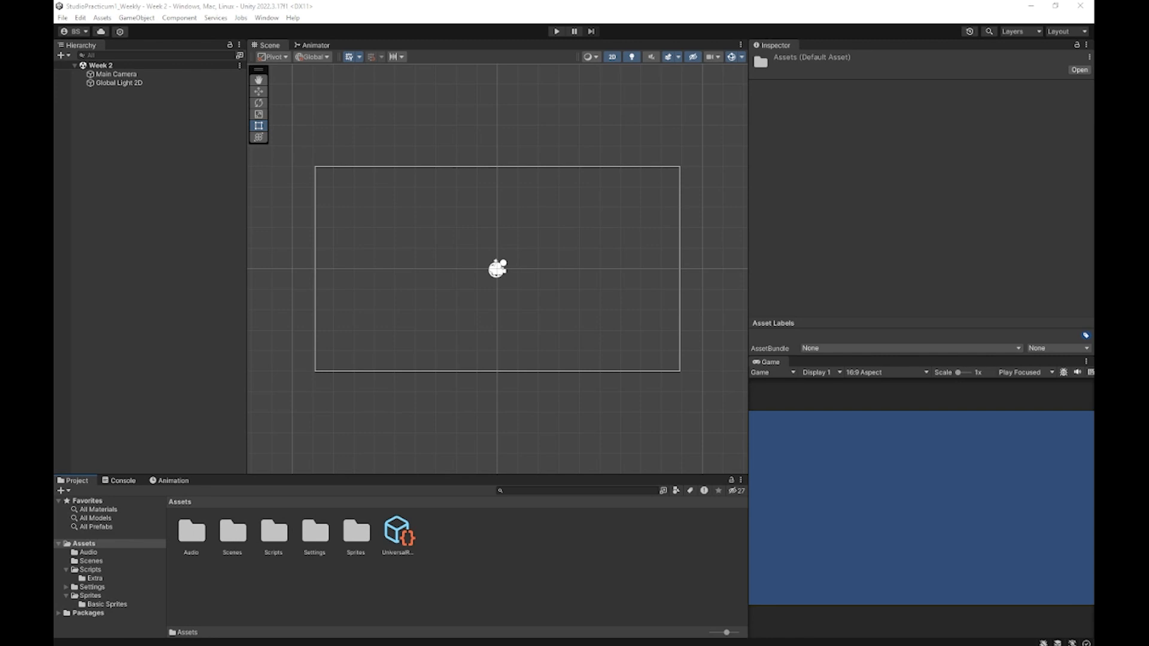
Step: Create an Input Actions asset named testIA in the Assets folder
{"action": "right_click", "coordinate": [501, 546]}
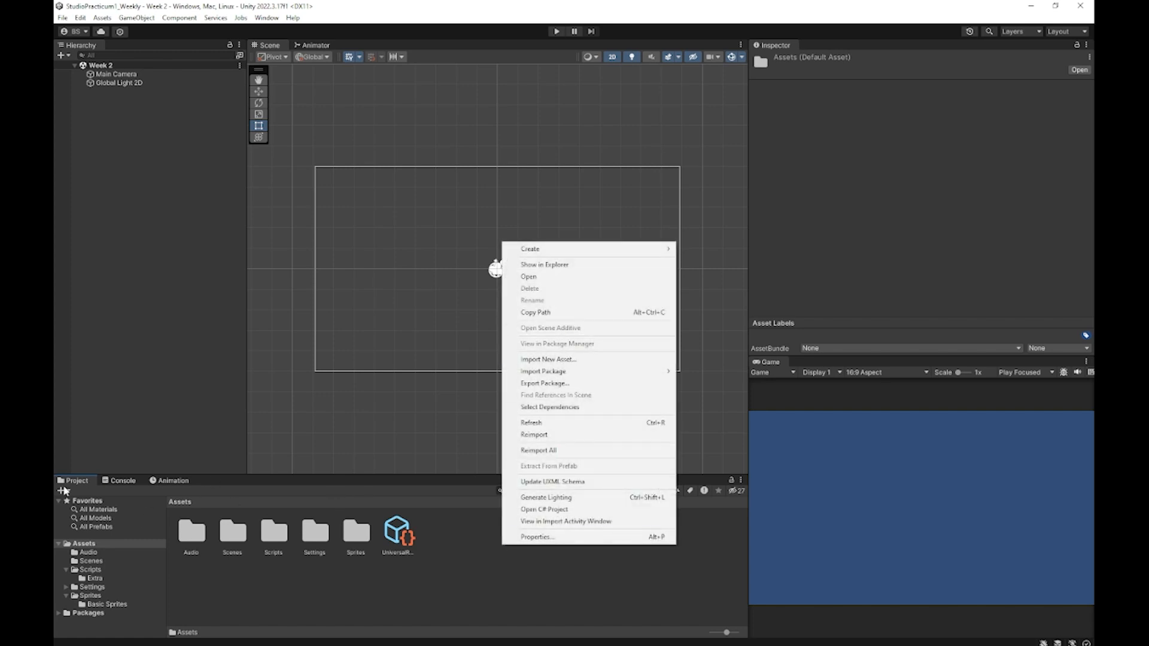
{"action": "mouse_move", "coordinate": [569, 252]}
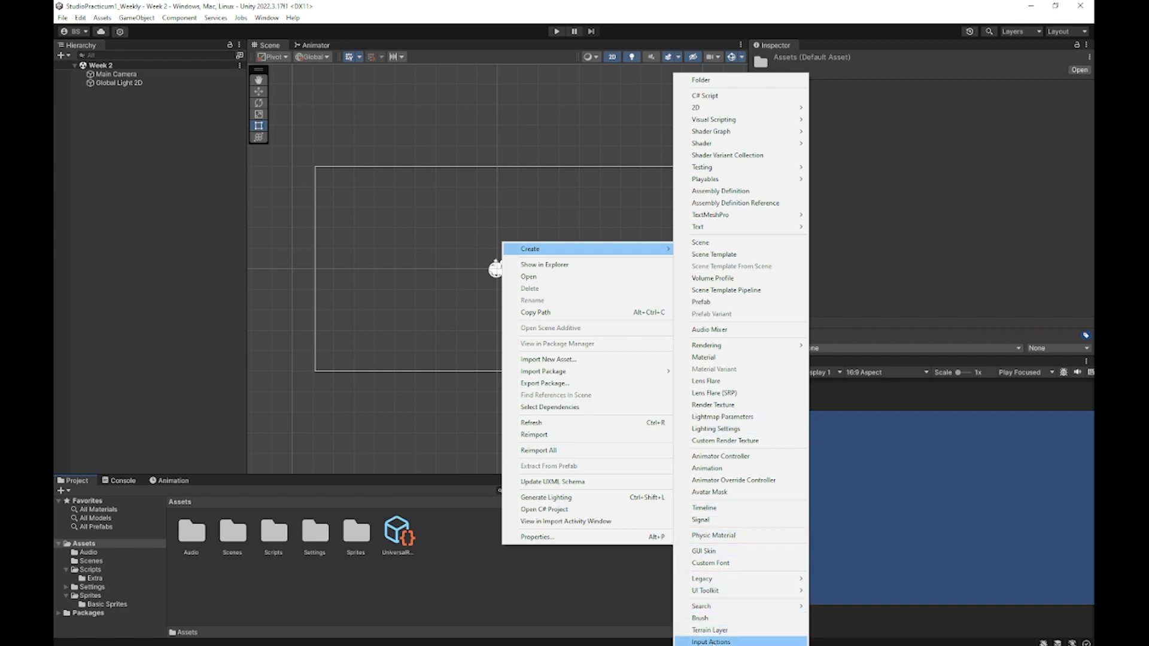
{"action": "left_click", "coordinate": [711, 642]}
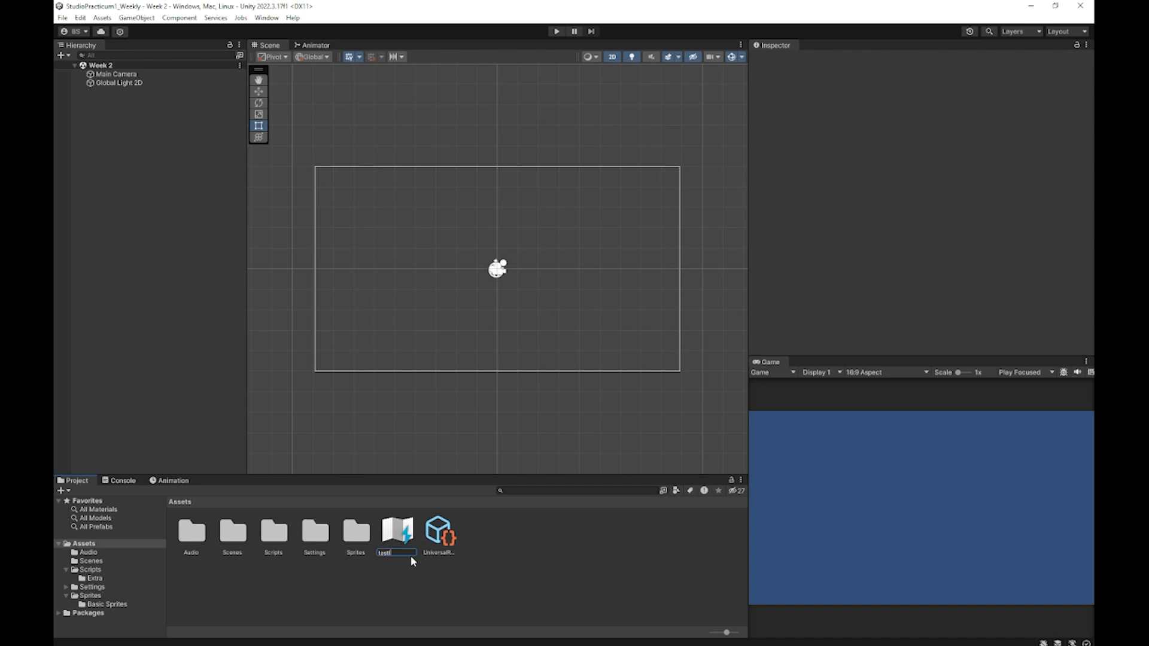
{"action": "type", "text": "testIA"}
{"action": "key", "text": "Return"}
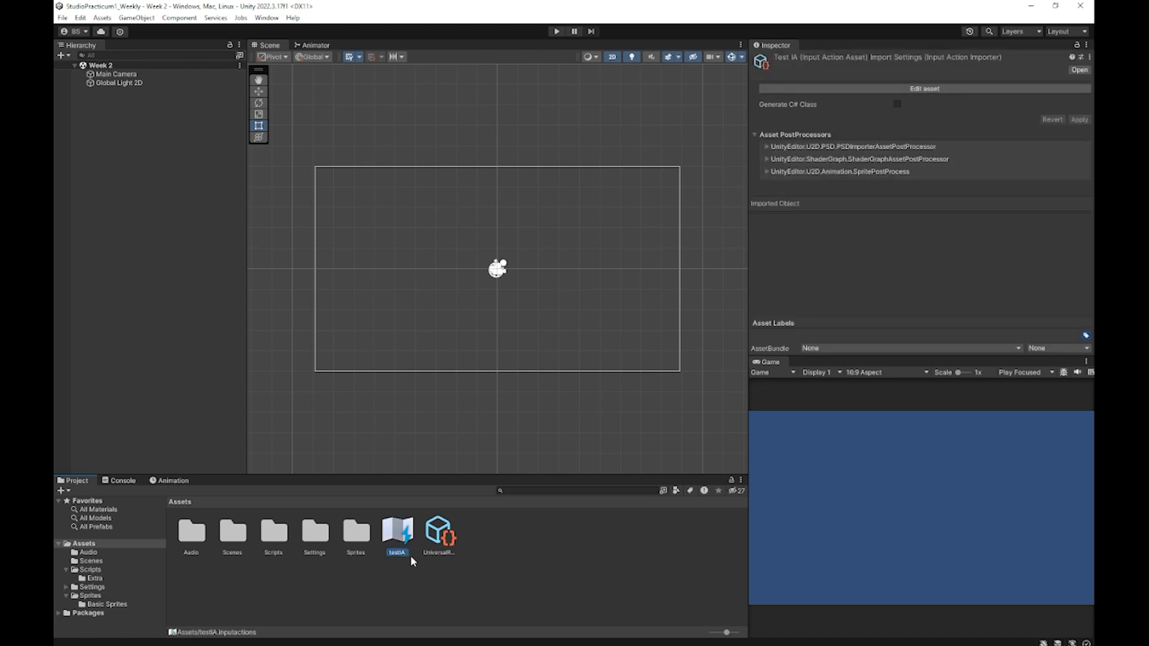
Step: Dock the testIA editor beside the Animator view, add an action map, and review the action types available for its action
{"action": "double_click", "coordinate": [393, 539]}
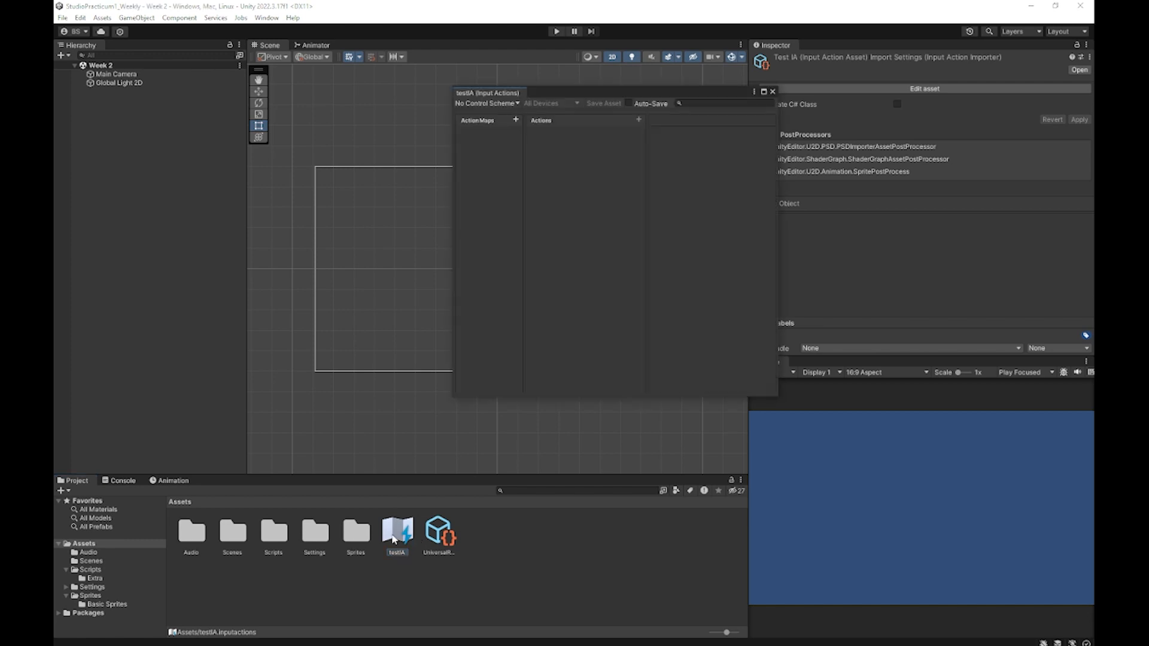
{"action": "left_click_drag", "start_coordinate": [487, 93], "coordinate": [436, 161]}
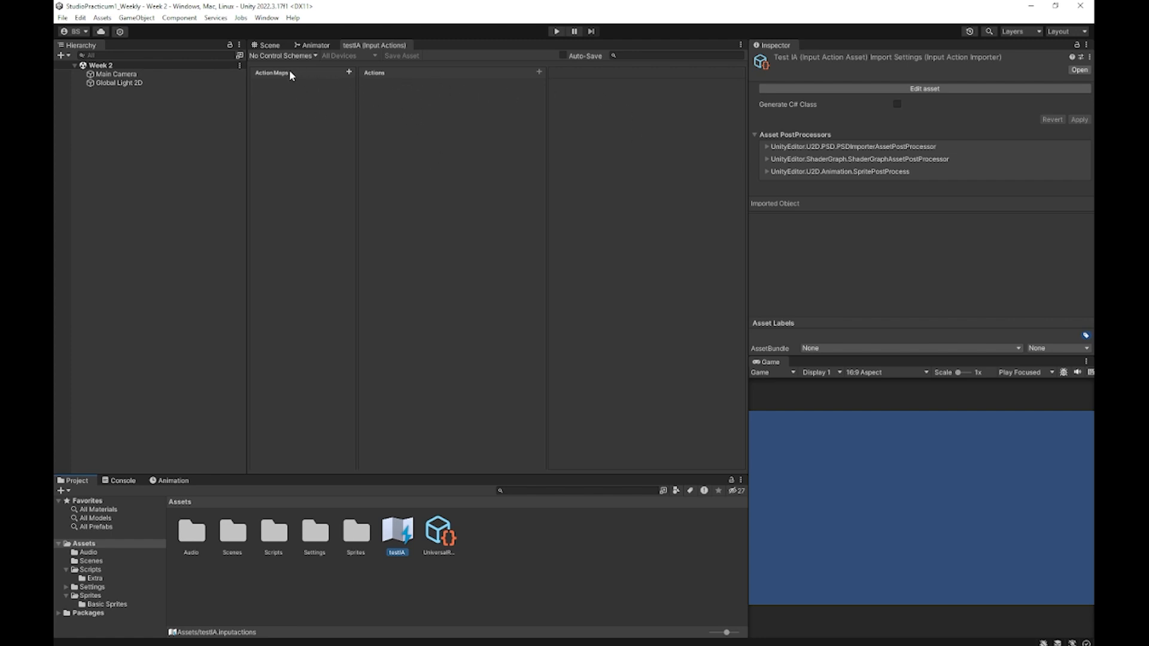
{"action": "left_click", "coordinate": [349, 72]}
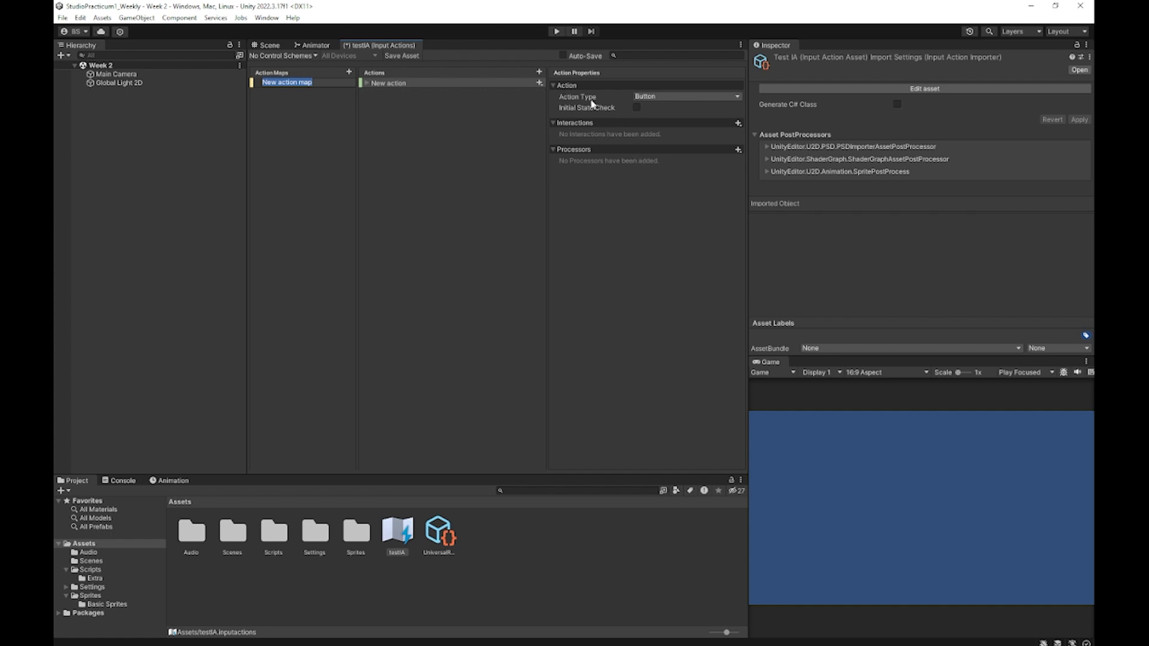
{"action": "left_click", "coordinate": [696, 97]}
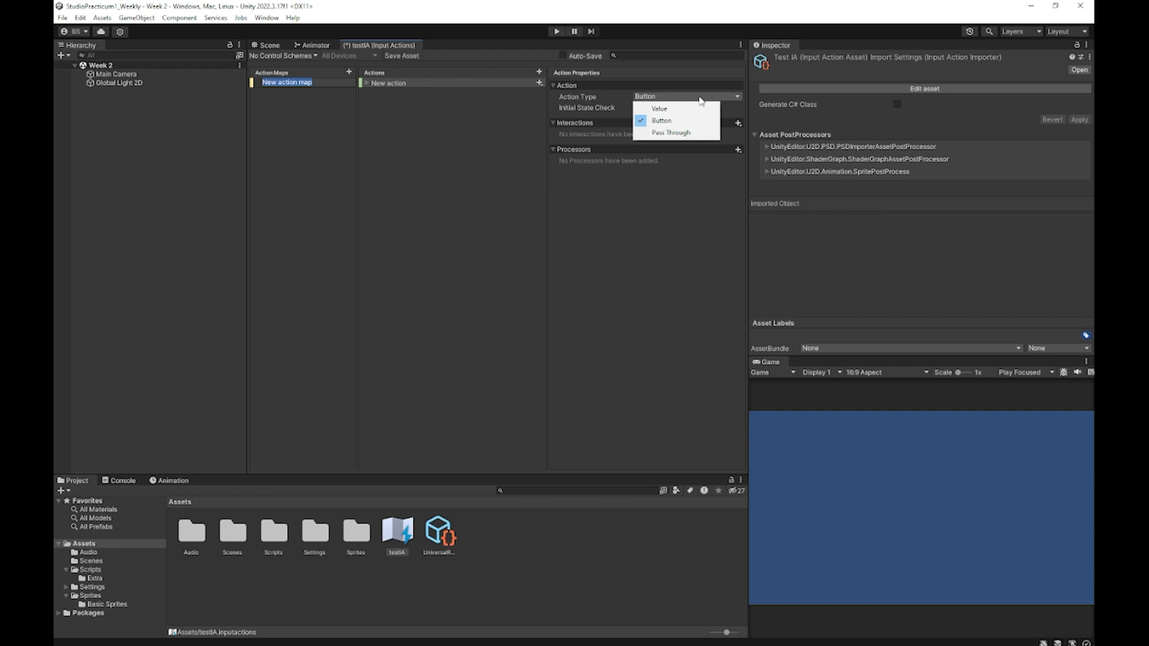
{"action": "left_click", "coordinate": [526, 544]}
{"action": "left_click", "coordinate": [525, 544]}
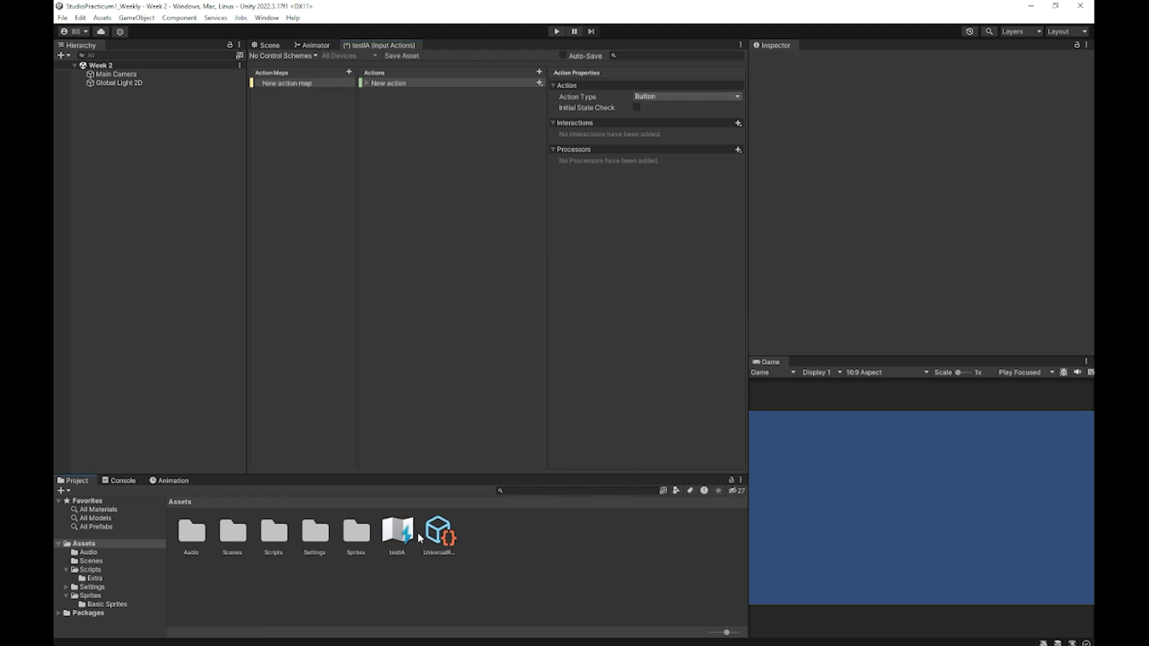
Step: Delete the testIA asset from the Assets folder, discarding its unsaved changes
{"action": "left_click", "coordinate": [400, 532]}
{"action": "right_click", "coordinate": [401, 534]}
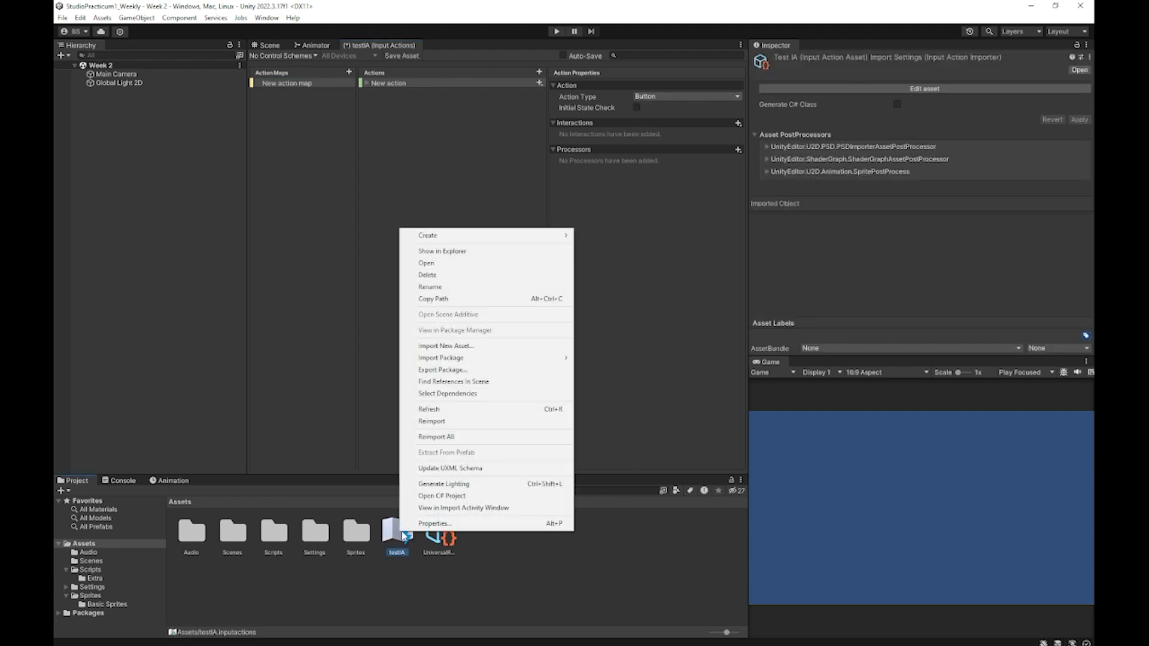
{"action": "left_click", "coordinate": [462, 549]}
{"action": "left_click", "coordinate": [412, 535]}
{"action": "key", "text": "Delete"}
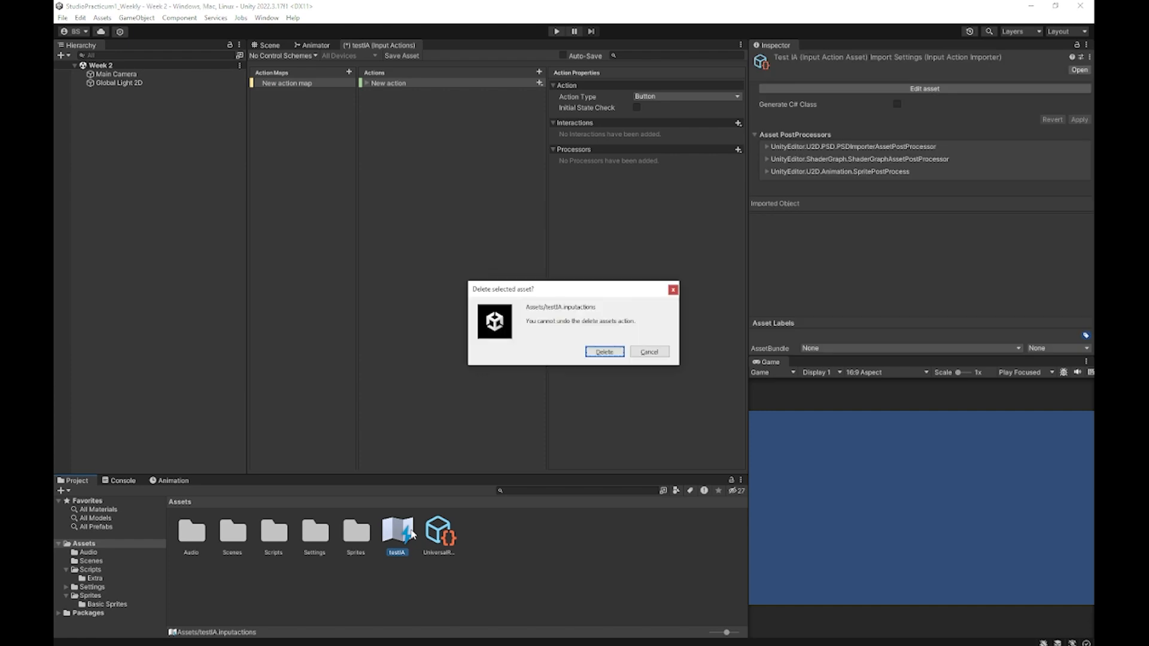
{"action": "left_click", "coordinate": [604, 353]}
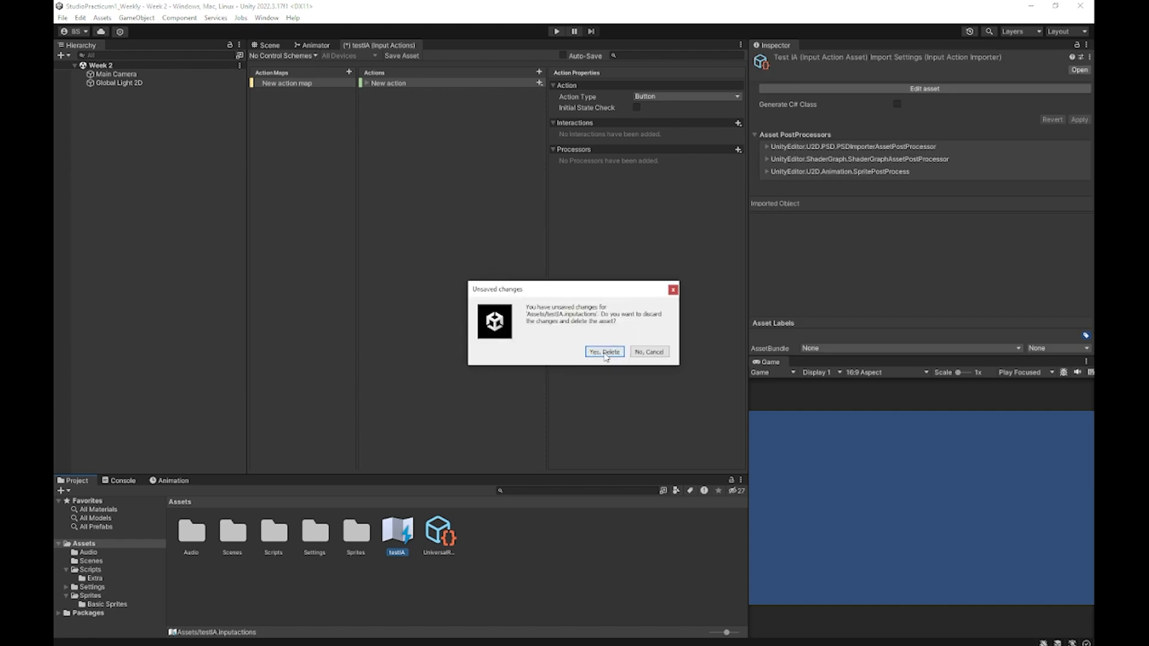
{"action": "left_click", "coordinate": [604, 352]}
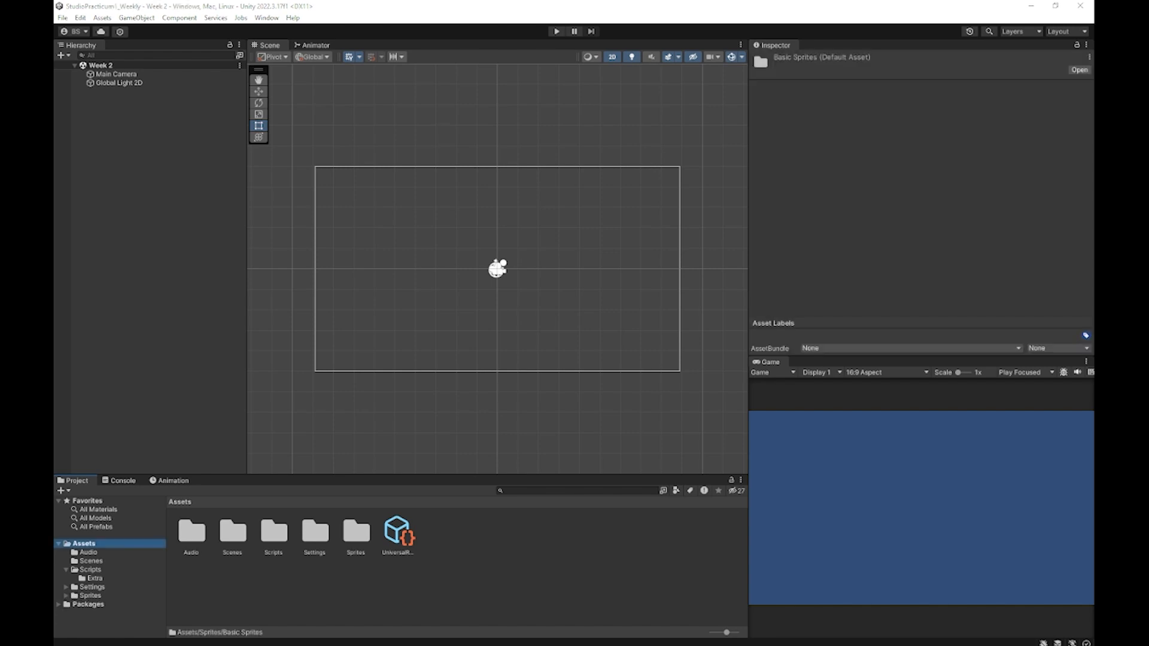
{"action": "right_click", "coordinate": [483, 537]}
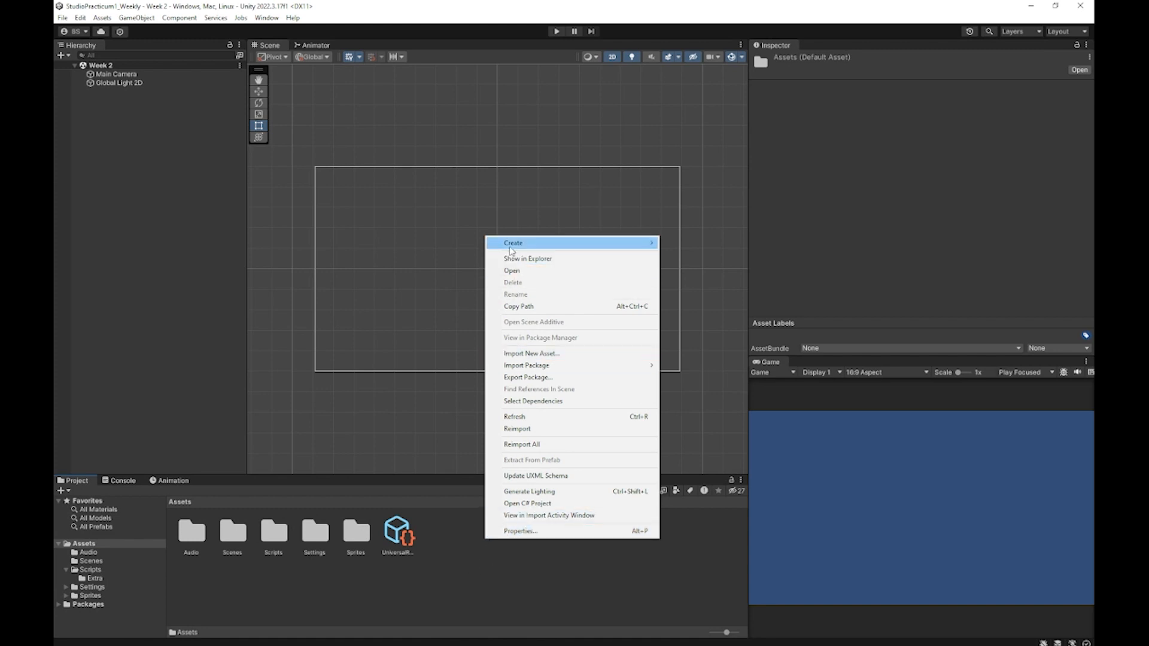
{"action": "mouse_move", "coordinate": [514, 243]}
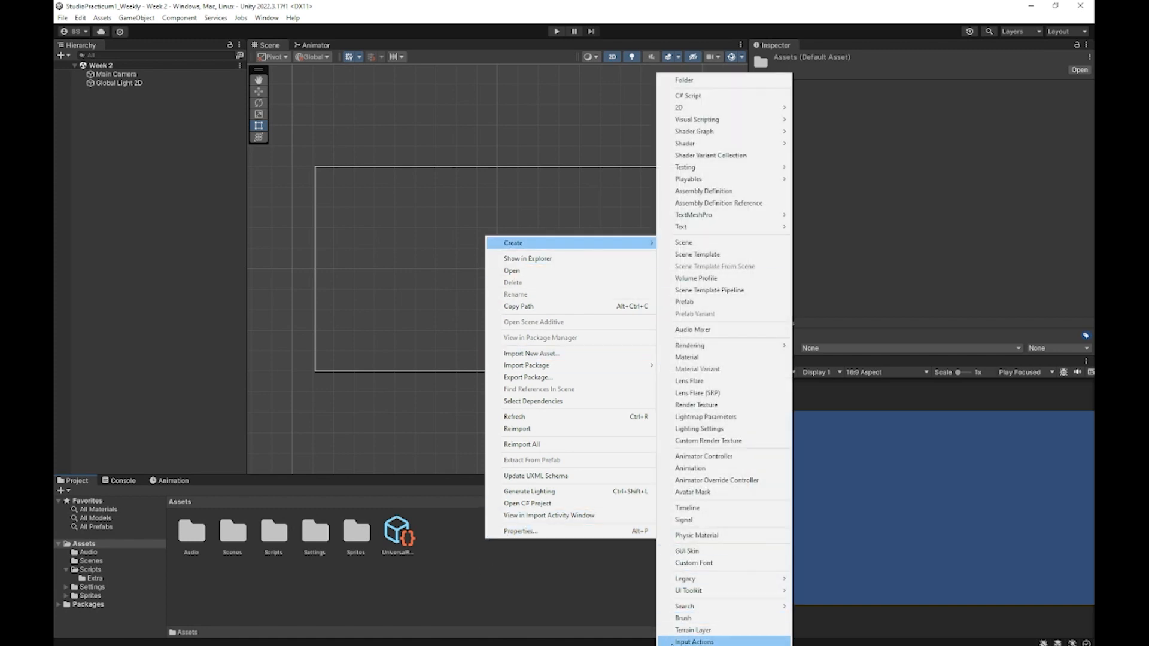
{"action": "left_click", "coordinate": [467, 590]}
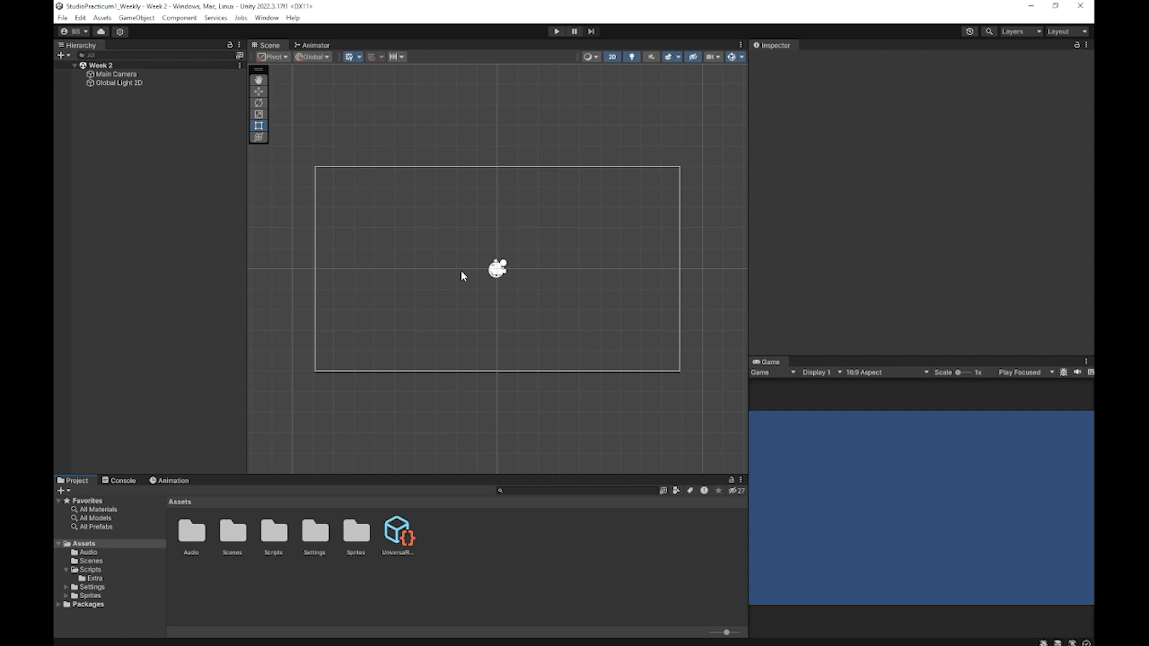
Step: Open the Package Manager, look through the Unity Registry packages, and list the packages in the project
{"action": "left_click", "coordinate": [265, 19]}
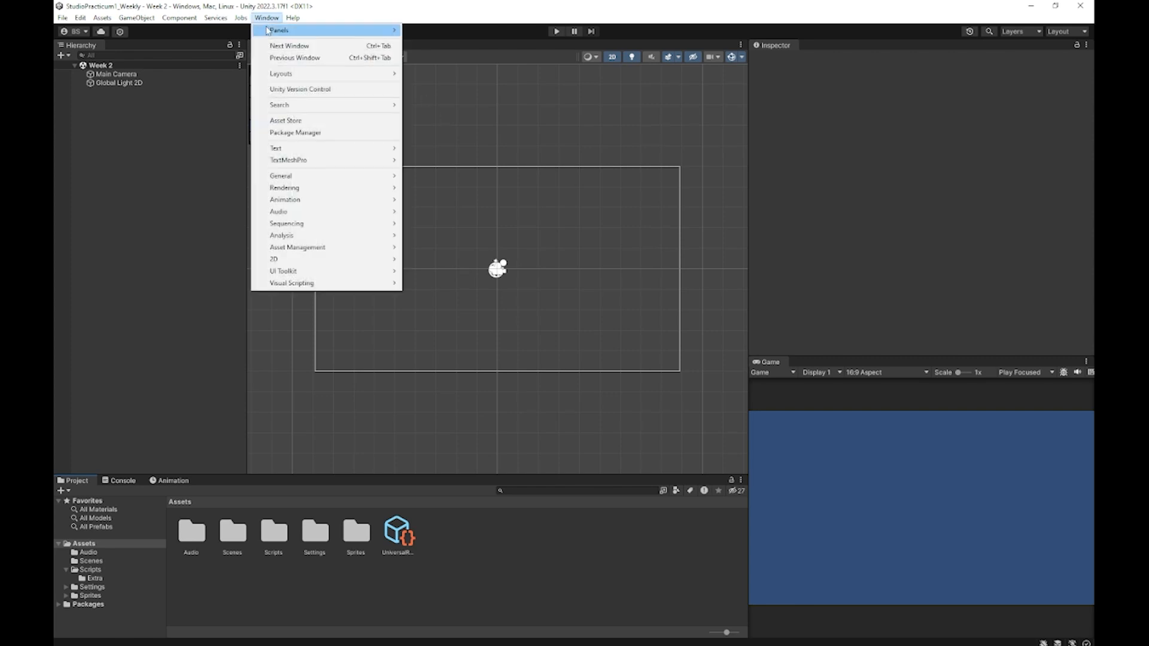
{"action": "left_click", "coordinate": [293, 131]}
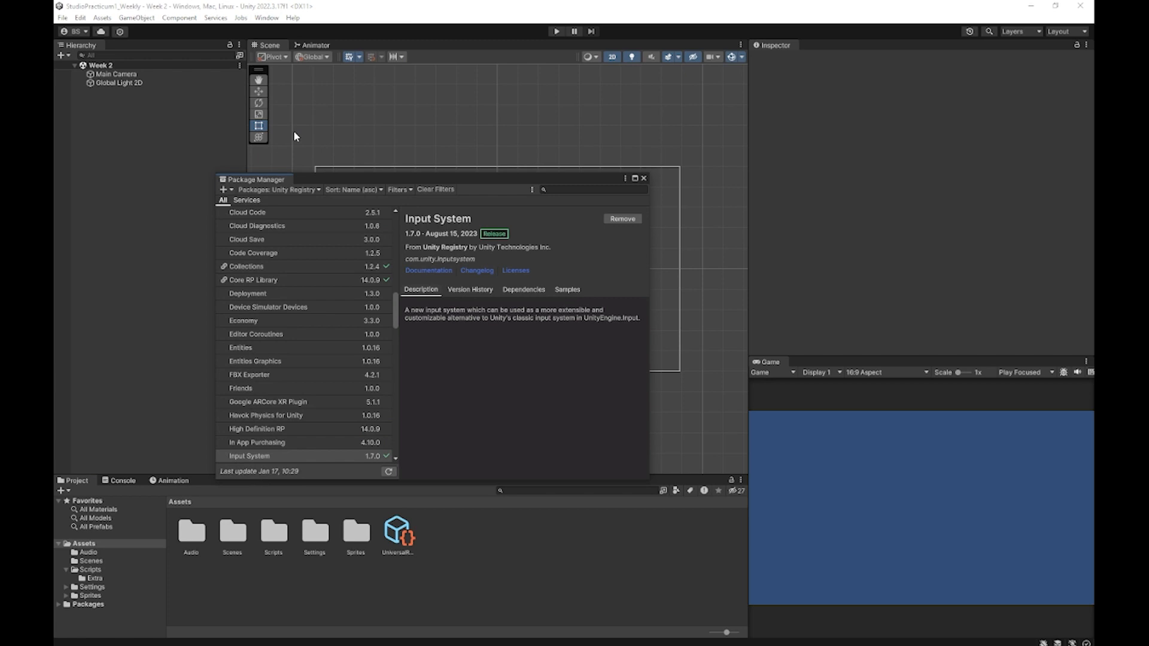
{"action": "scroll", "coordinate": [292, 252], "scroll_direction": "up", "scroll_amount": 15}
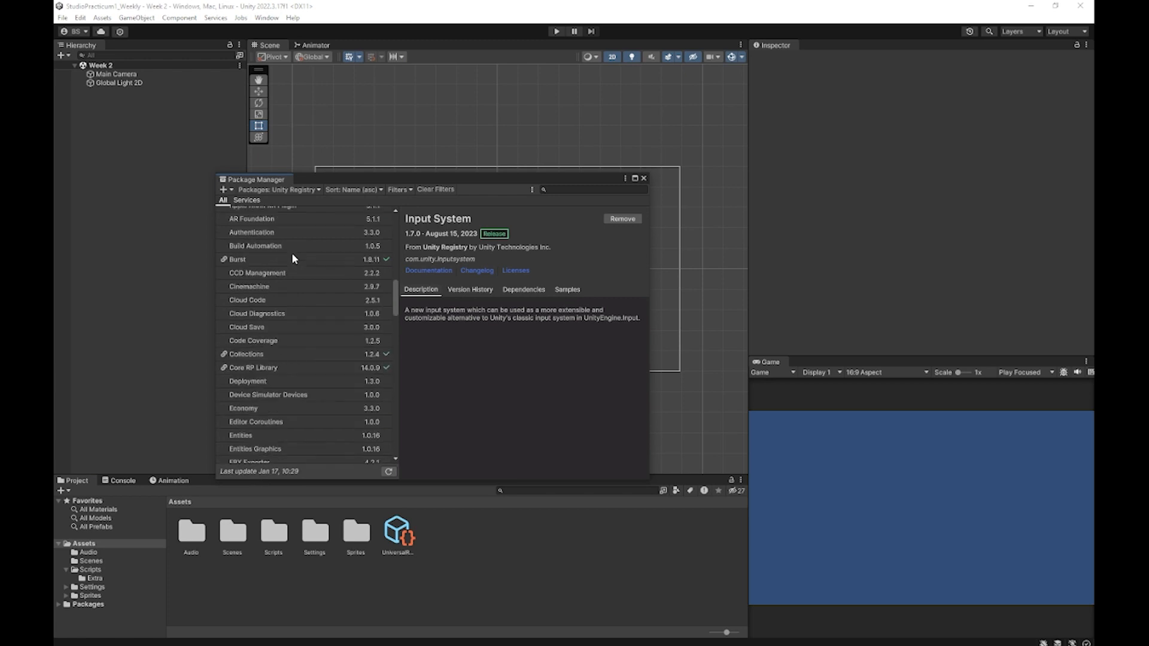
{"action": "scroll", "coordinate": [292, 258], "scroll_direction": "up", "scroll_amount": 2}
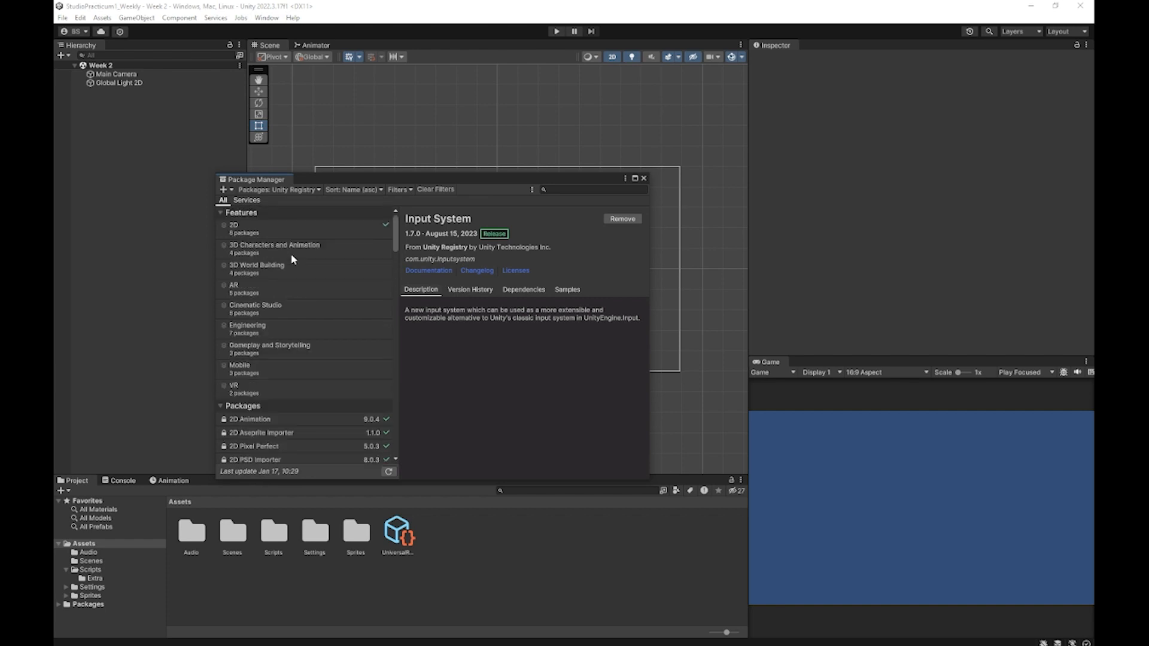
{"action": "left_click", "coordinate": [316, 188]}
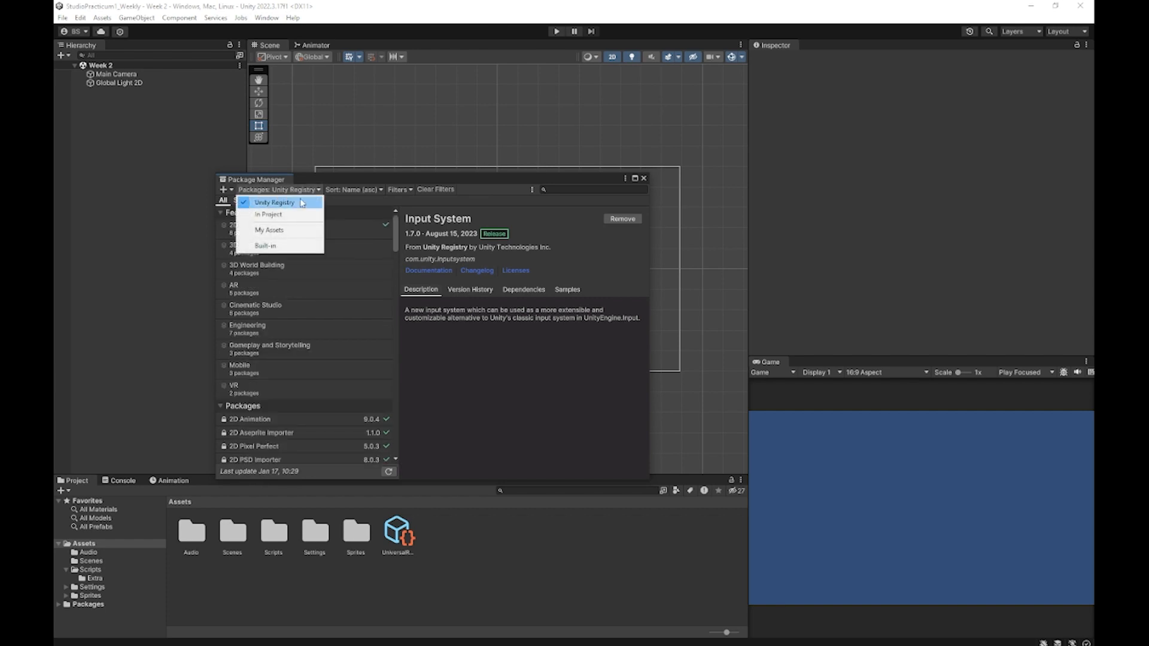
{"action": "left_click", "coordinate": [290, 215]}
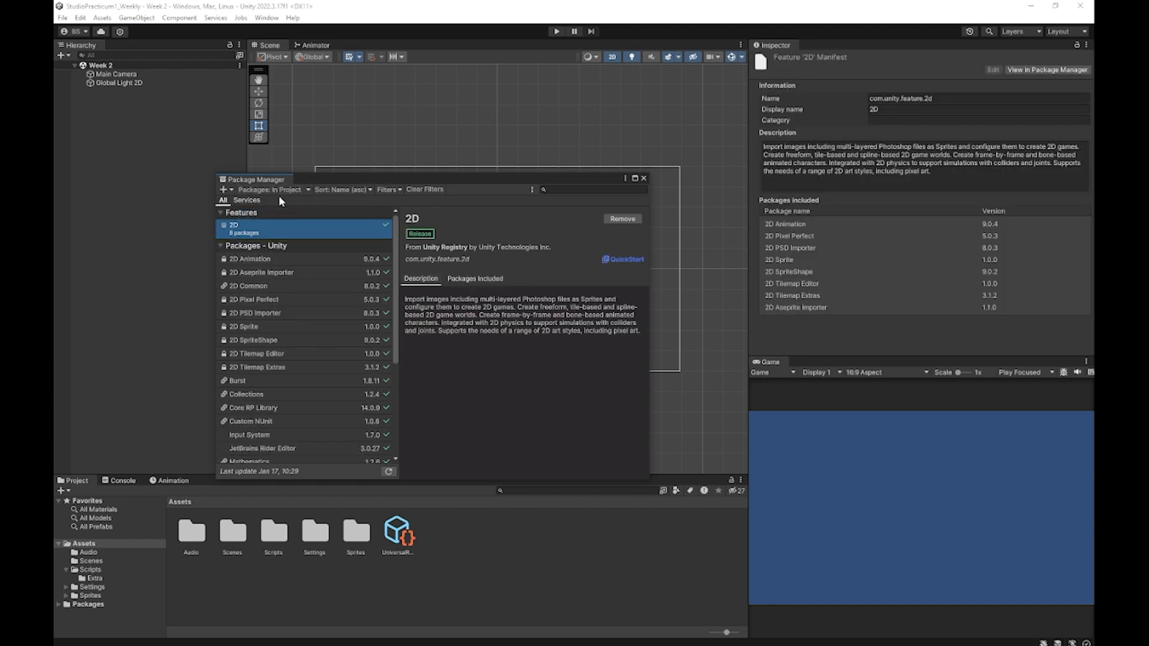
Step: Switch the package list back to Unity Registry and locate the Input System package
{"action": "left_click", "coordinate": [301, 189]}
{"action": "left_click", "coordinate": [295, 202]}
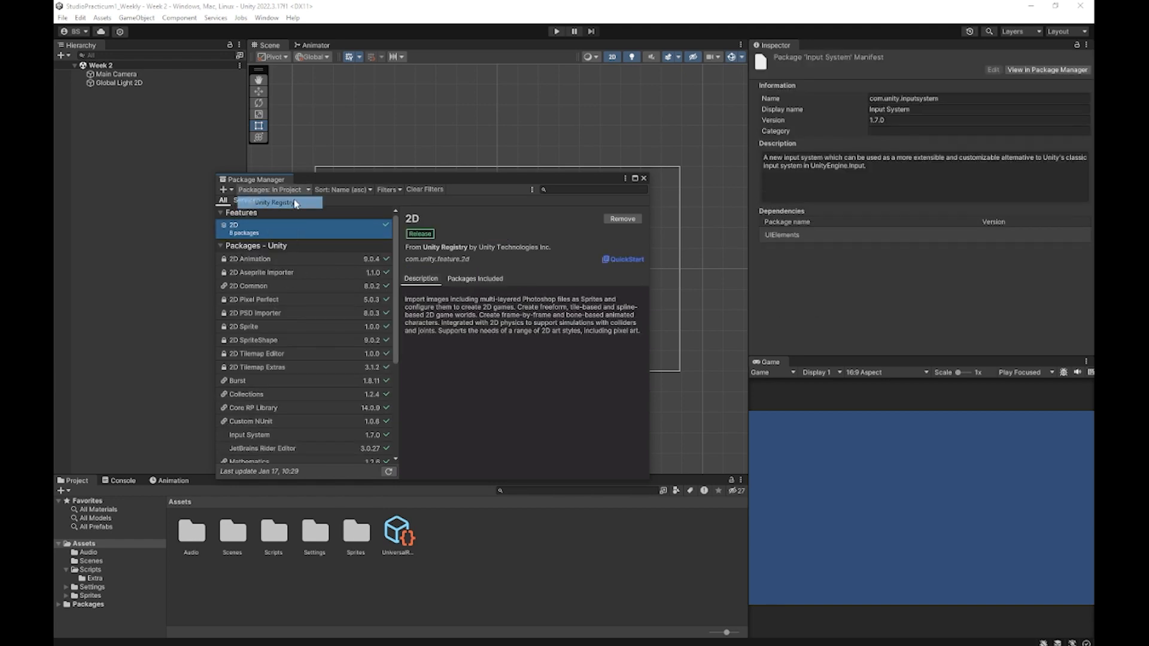
{"action": "scroll", "coordinate": [275, 245], "scroll_direction": "down", "scroll_amount": 7}
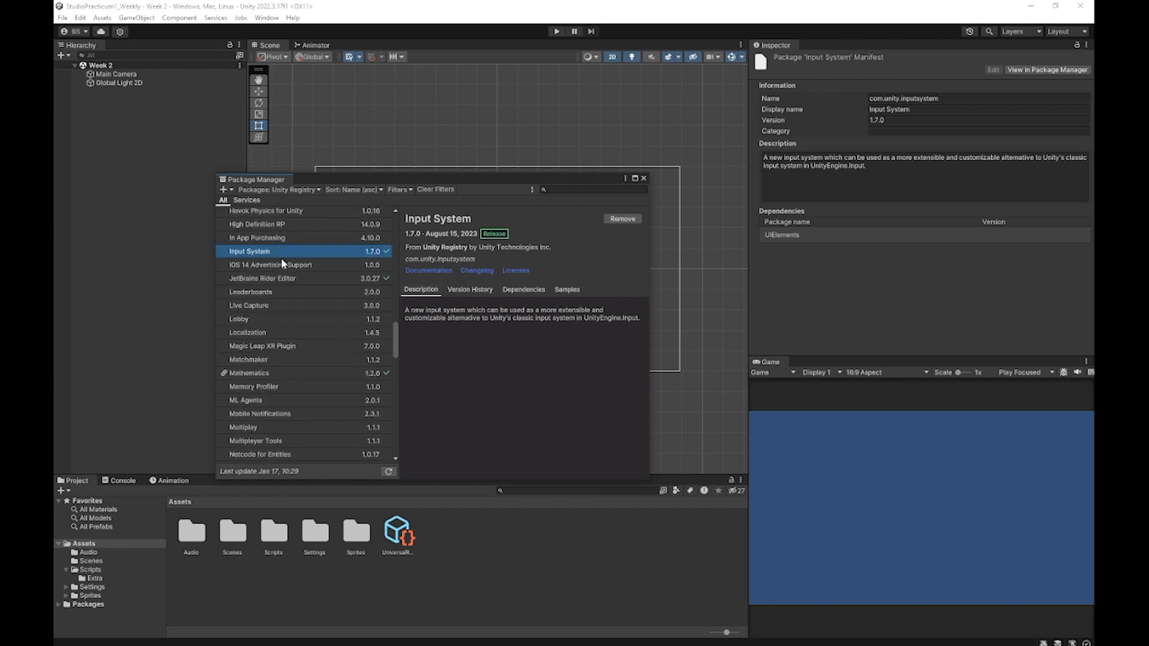
{"action": "scroll", "coordinate": [281, 258], "scroll_direction": "up", "scroll_amount": 3}
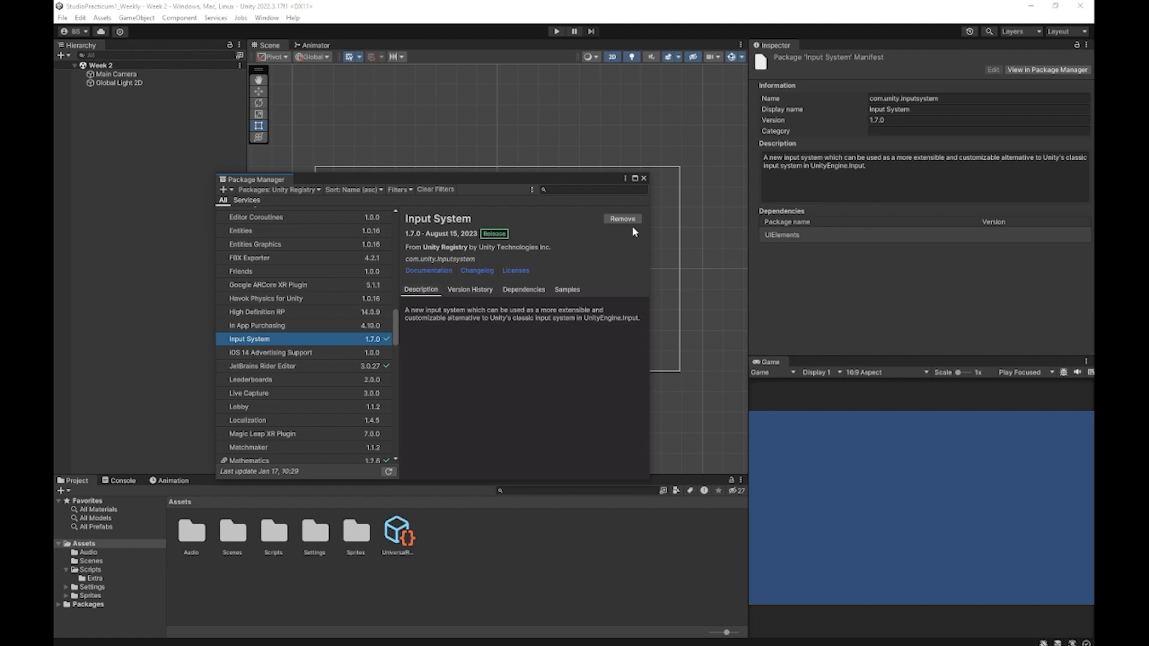
Step: Check the Input Actions entry among the creatable asset types without creating one, and close the Package Manager
{"action": "right_click", "coordinate": [590, 557]}
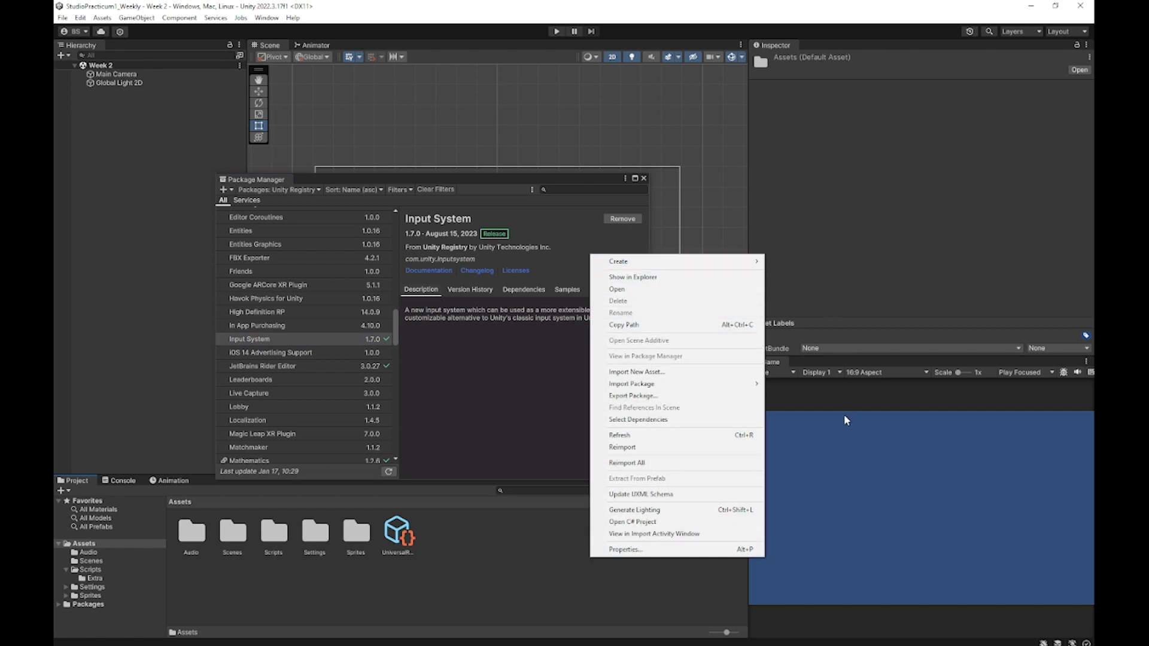
{"action": "mouse_move", "coordinate": [727, 266]}
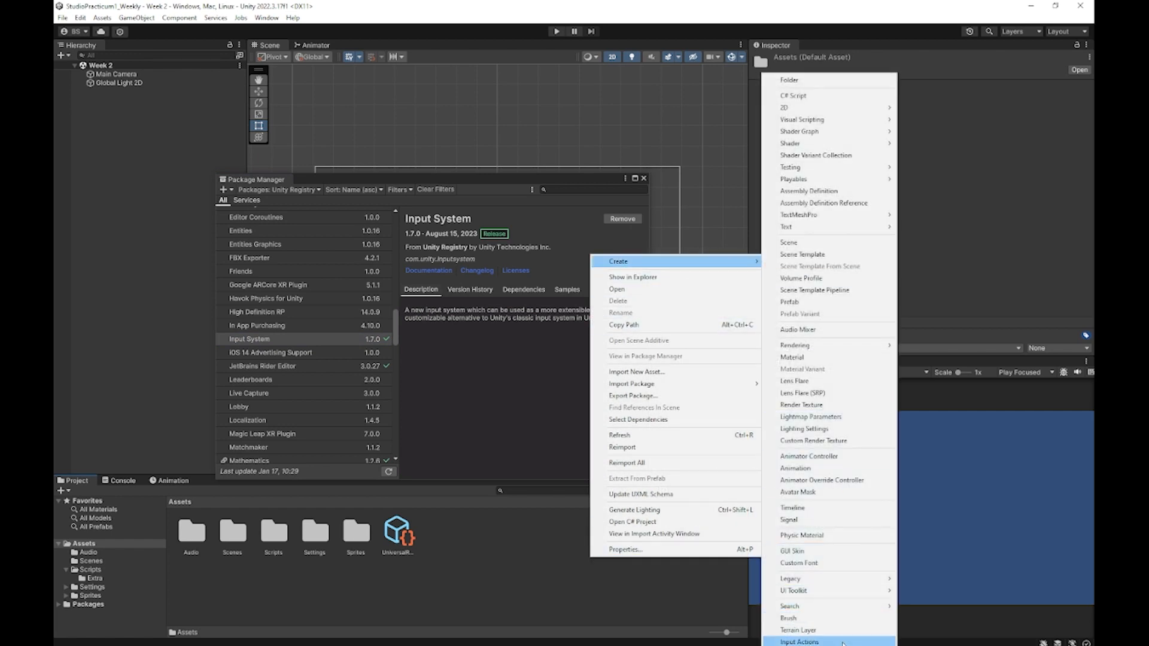
{"action": "left_click", "coordinate": [537, 572]}
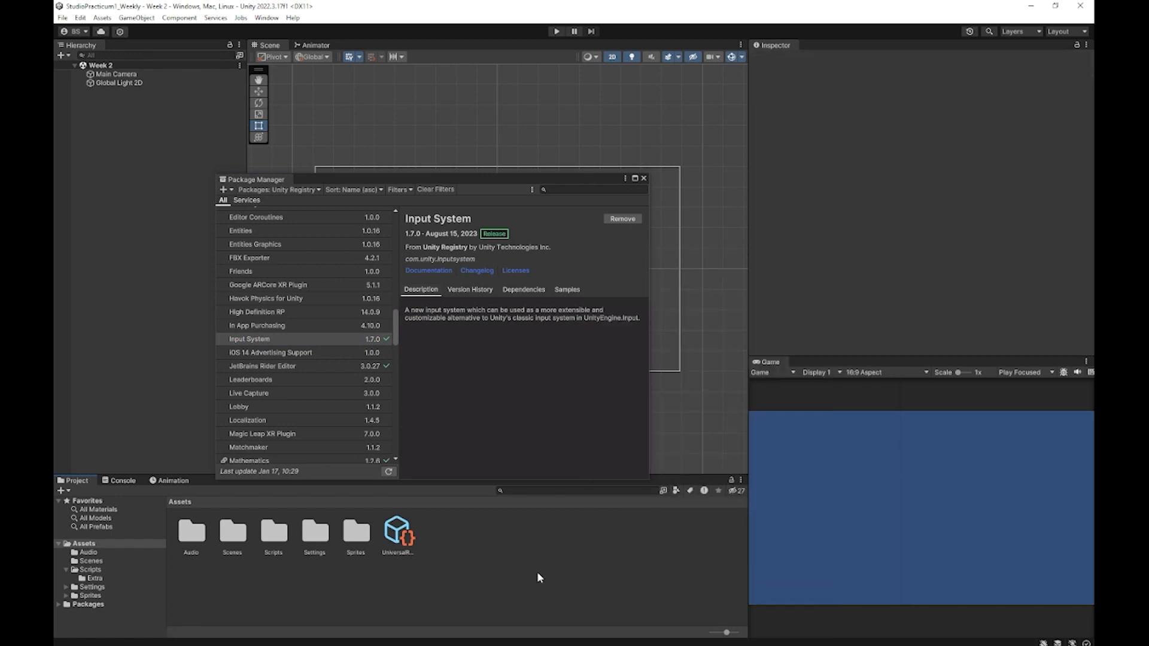
{"action": "left_click", "coordinate": [643, 178]}
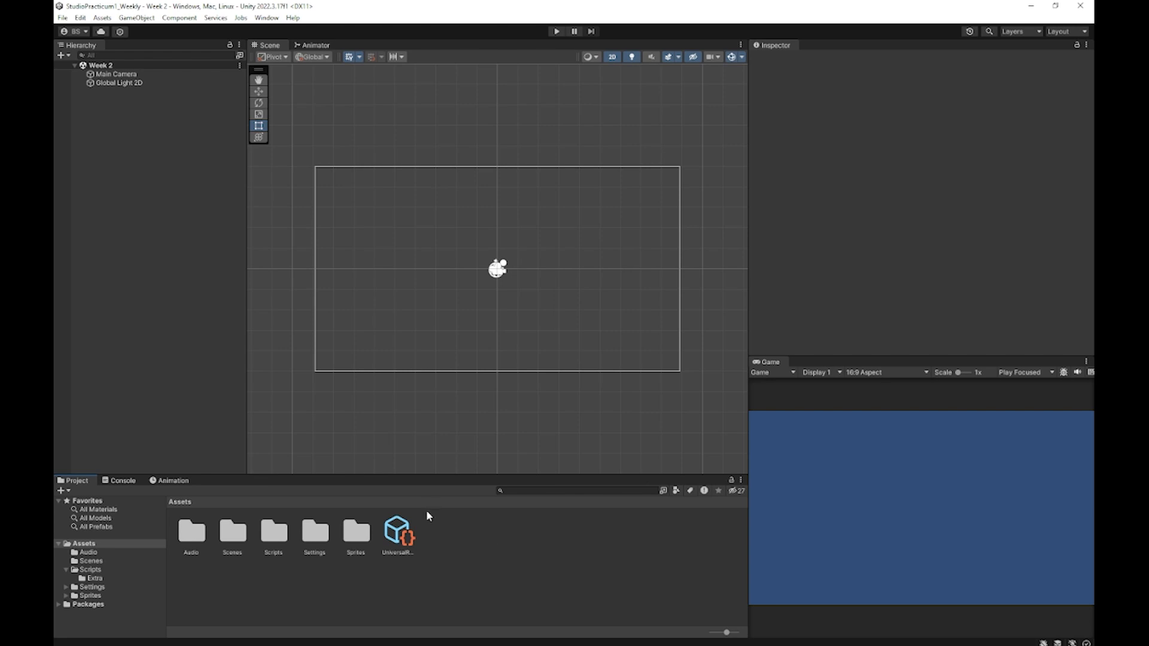
Step: Add the Circle sprite from the Basic Sprites folder inside Sprites to the Week 2 scene
{"action": "double_click", "coordinate": [357, 532]}
{"action": "double_click", "coordinate": [192, 531]}
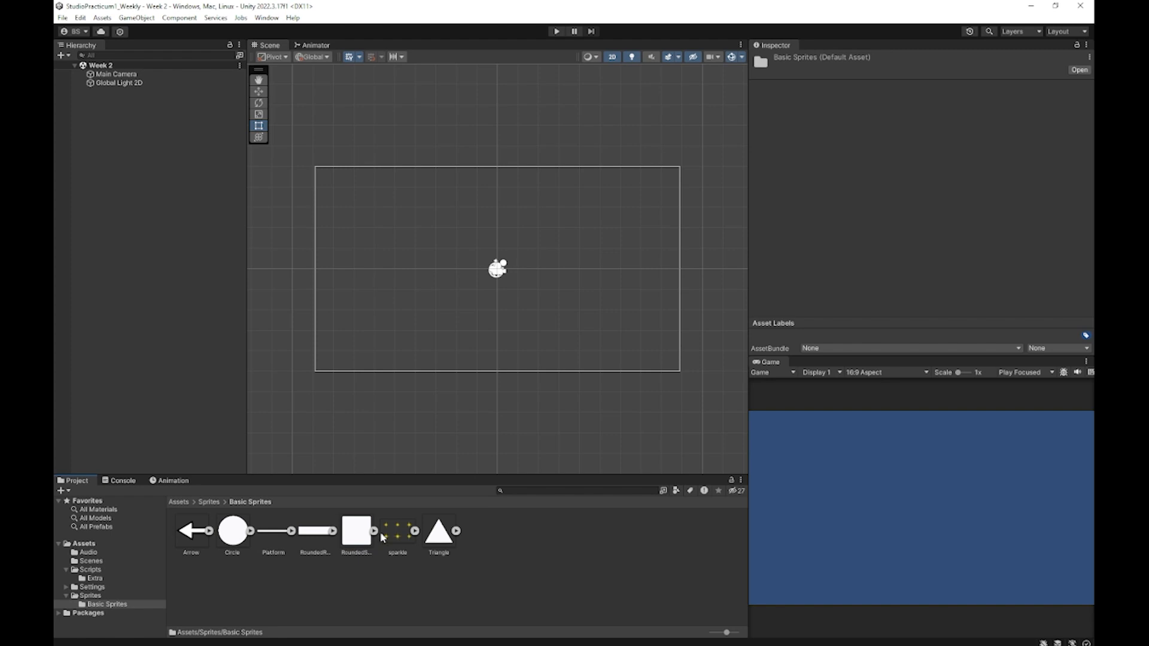
{"action": "left_click", "coordinate": [66, 596]}
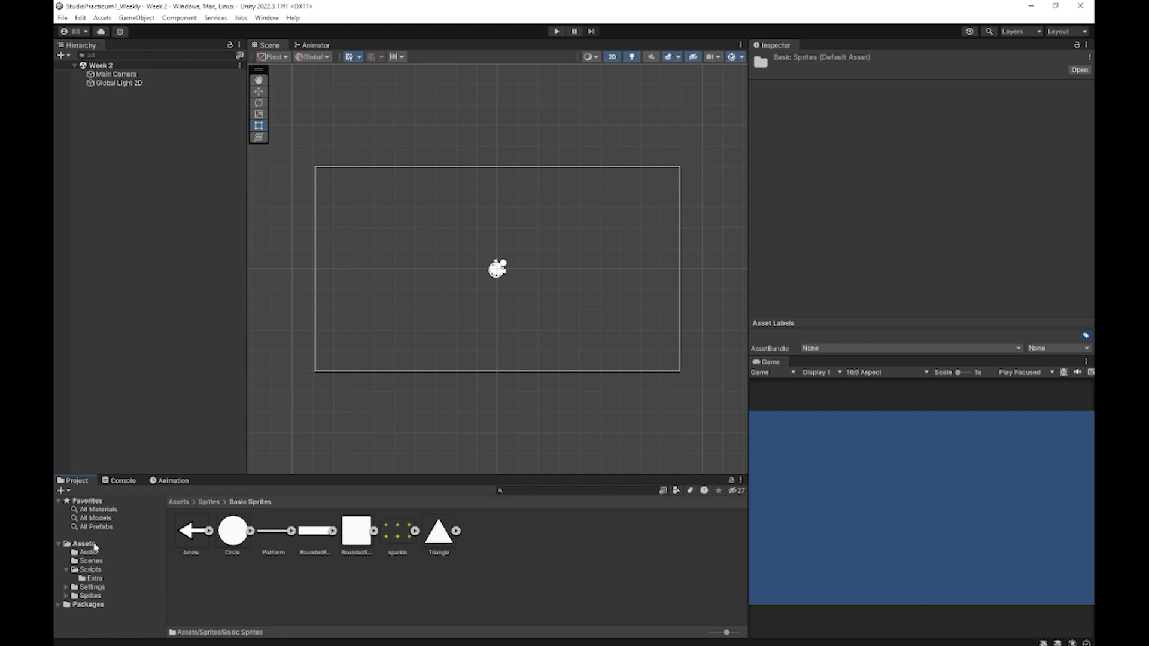
{"action": "left_click", "coordinate": [84, 544]}
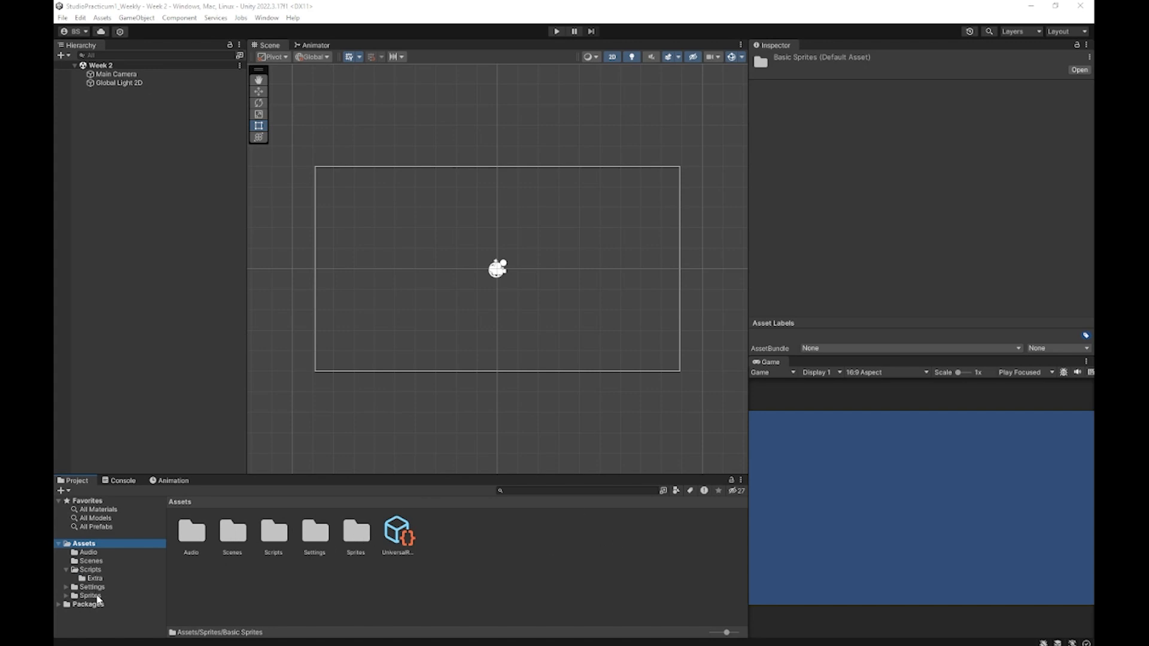
{"action": "double_click", "coordinate": [356, 533]}
{"action": "double_click", "coordinate": [191, 533]}
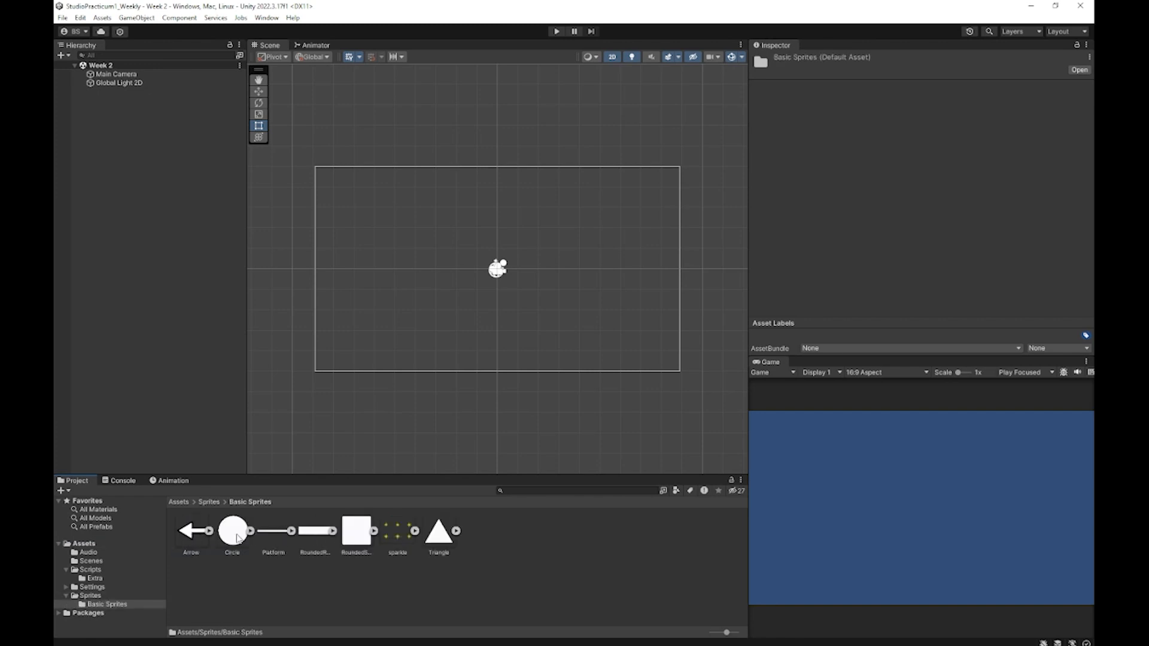
{"action": "left_click_drag", "start_coordinate": [232, 531], "coordinate": [155, 226]}
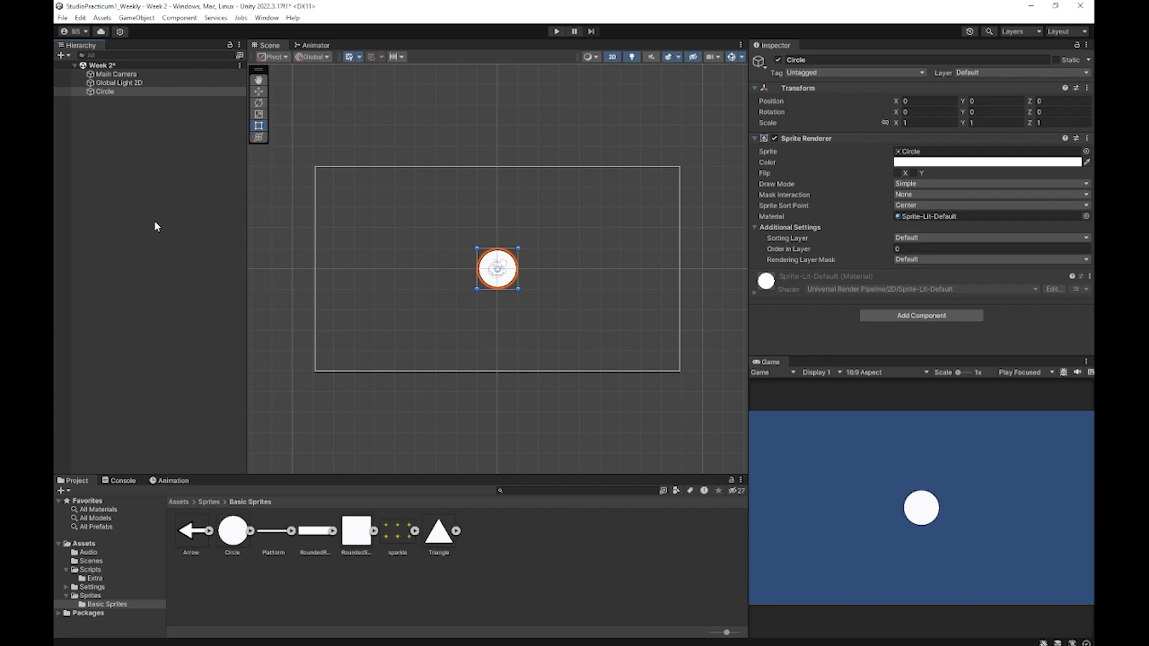
Step: Add a Player Input component to the Circle object
{"action": "left_click", "coordinate": [927, 317]}
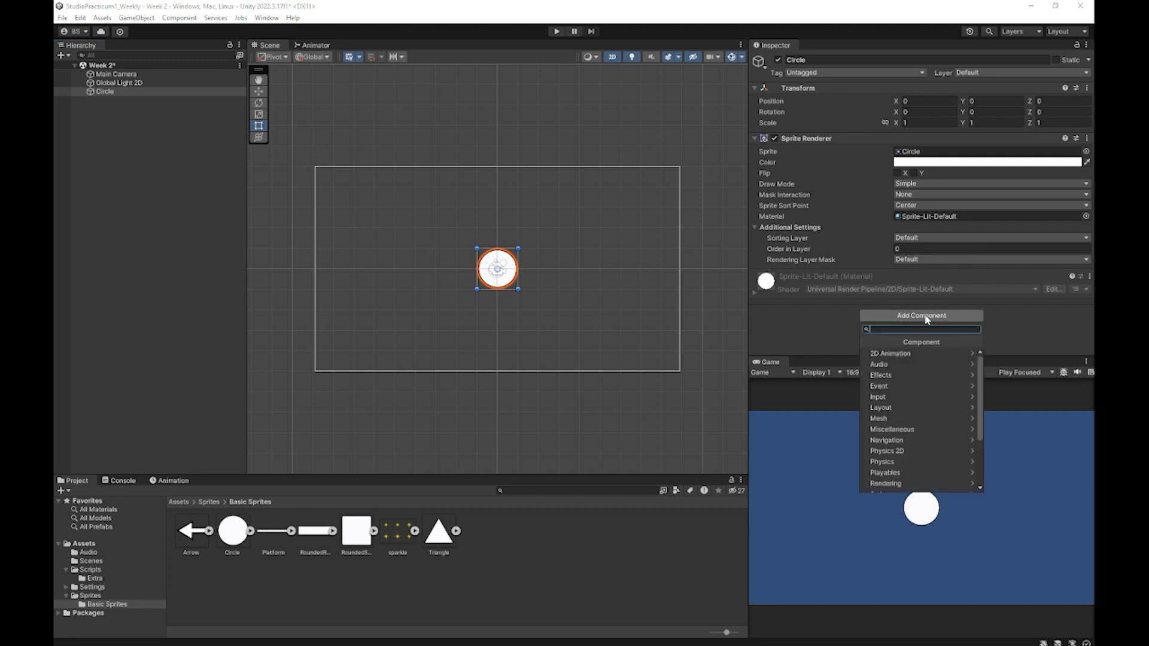
{"action": "type", "text": "player"}
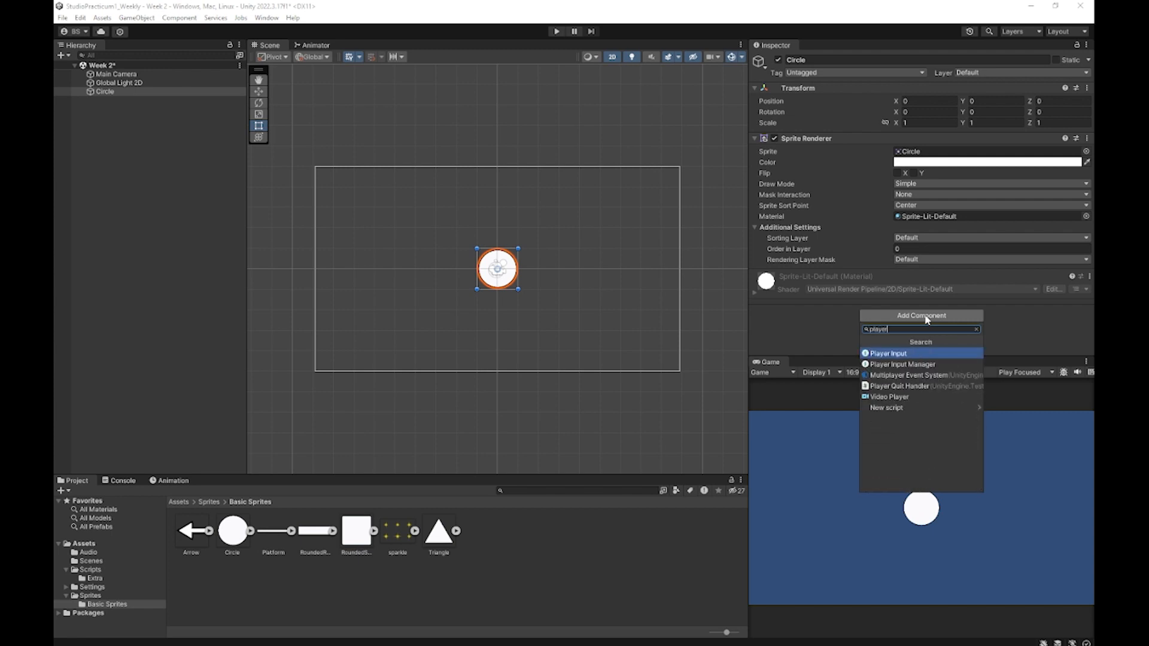
{"action": "left_click", "coordinate": [898, 353]}
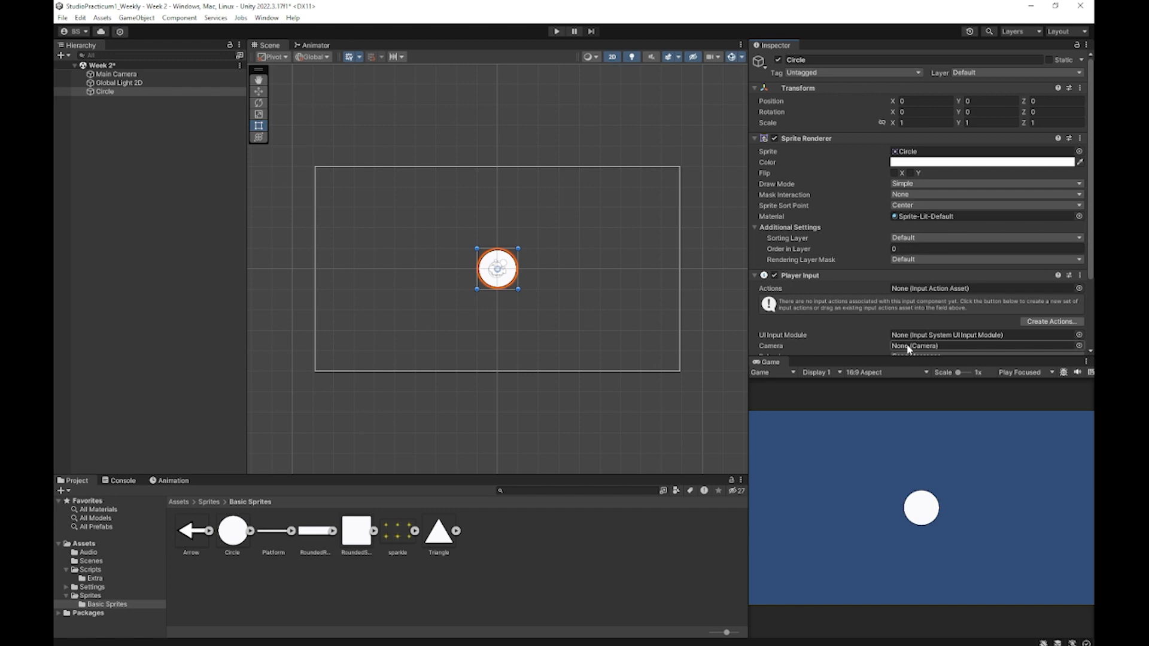
{"action": "scroll", "coordinate": [900, 282], "scroll_direction": "down", "scroll_amount": 3}
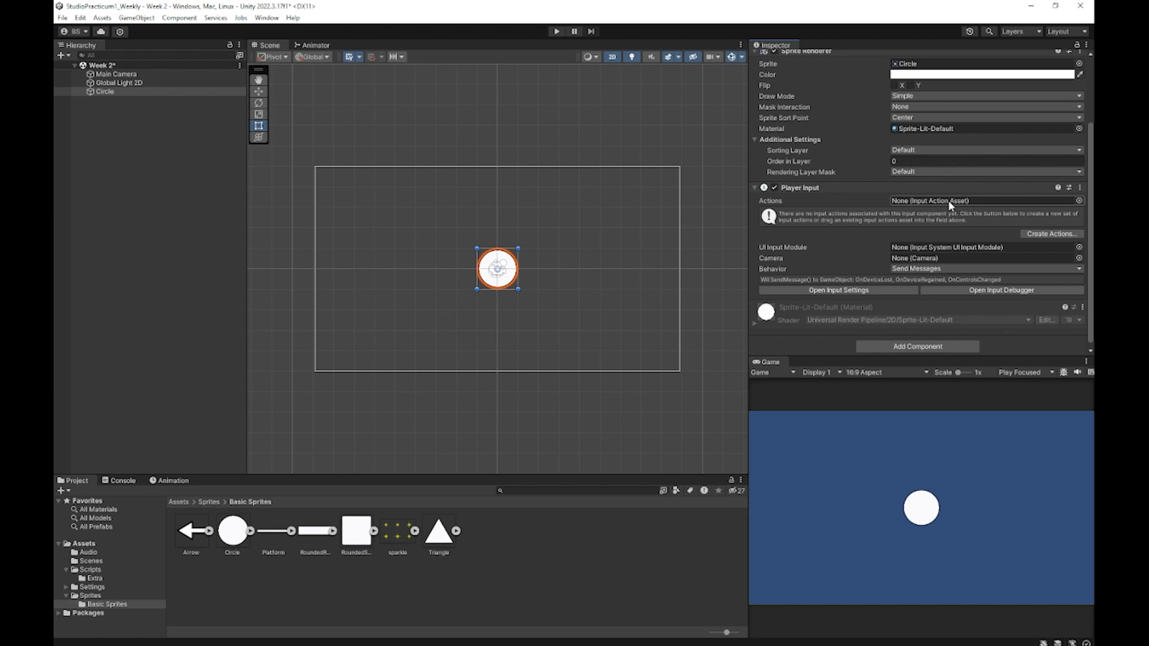
{"action": "right_click", "coordinate": [562, 573]}
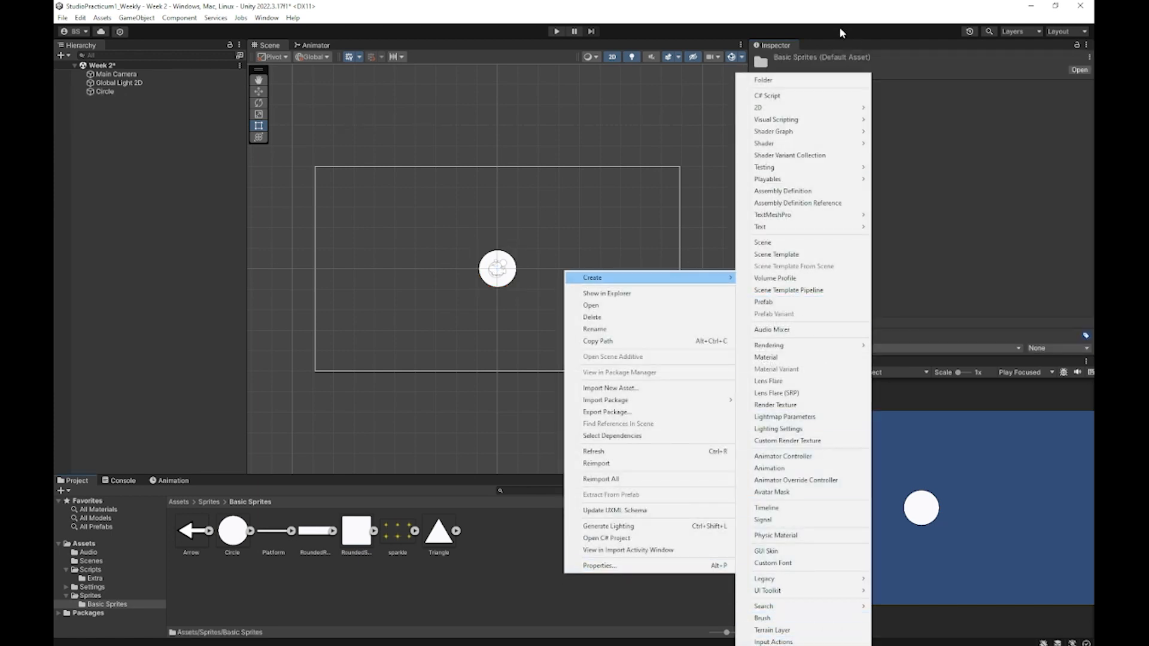
{"action": "left_click", "coordinate": [840, 27]}
{"action": "left_click", "coordinate": [118, 93]}
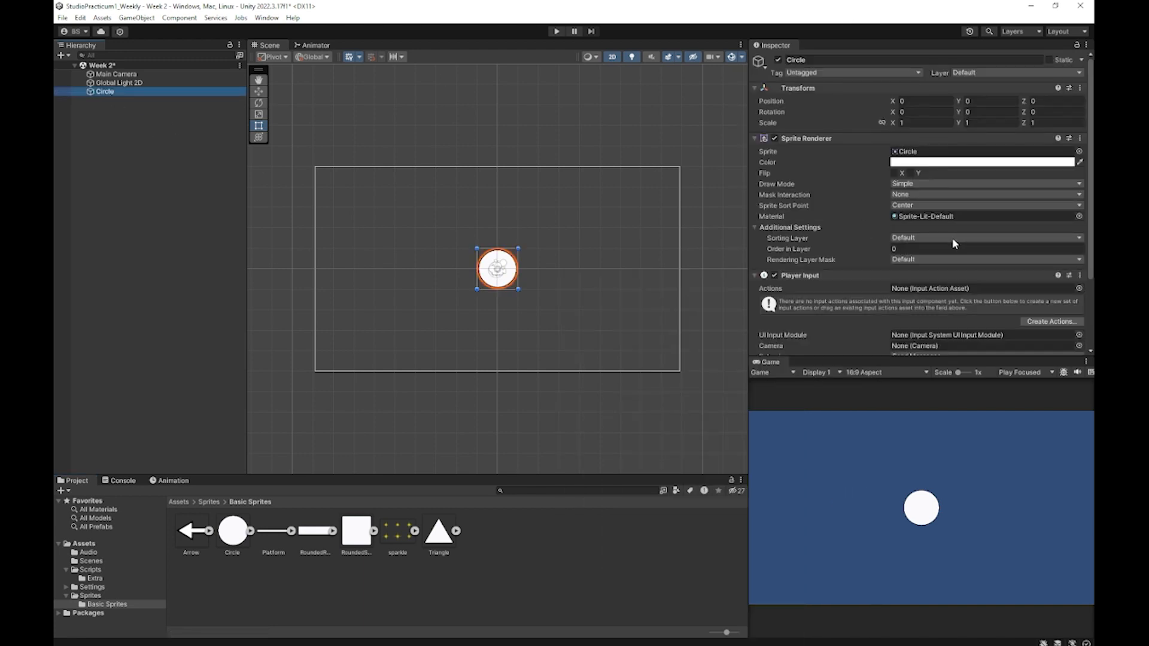
Step: Create an input actions asset from the Circle's Player Input component, saved as StudioPracticum1_Weekly in the project's Assets folder
{"action": "scroll", "coordinate": [955, 243], "scroll_direction": "down", "scroll_amount": 2}
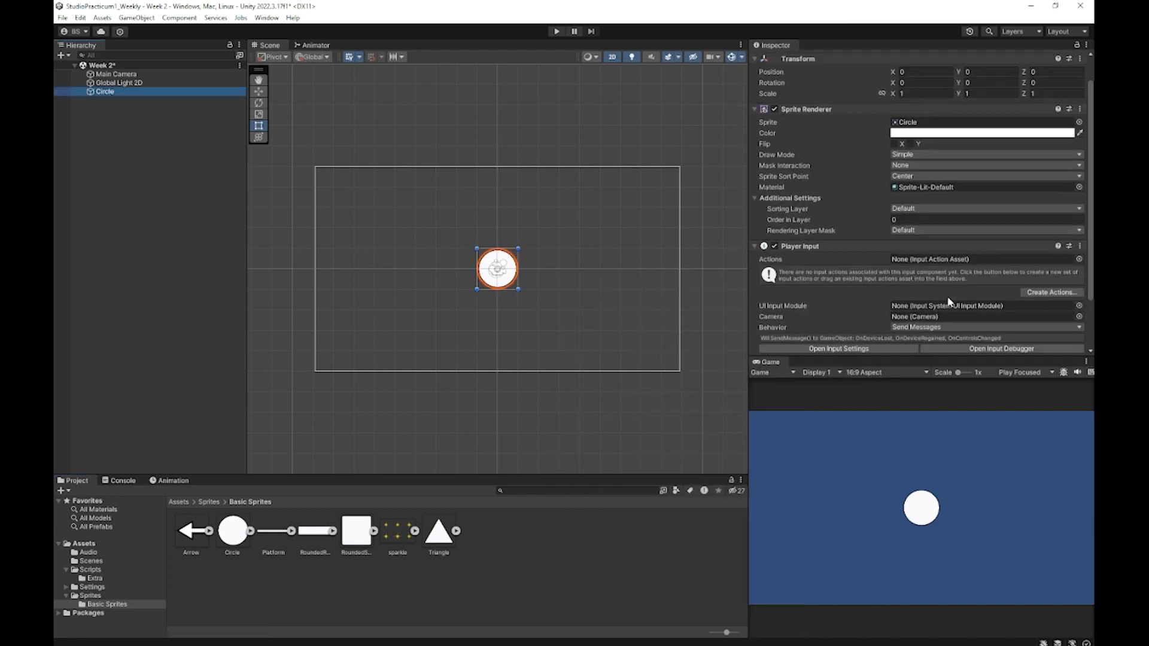
{"action": "left_click", "coordinate": [1049, 293]}
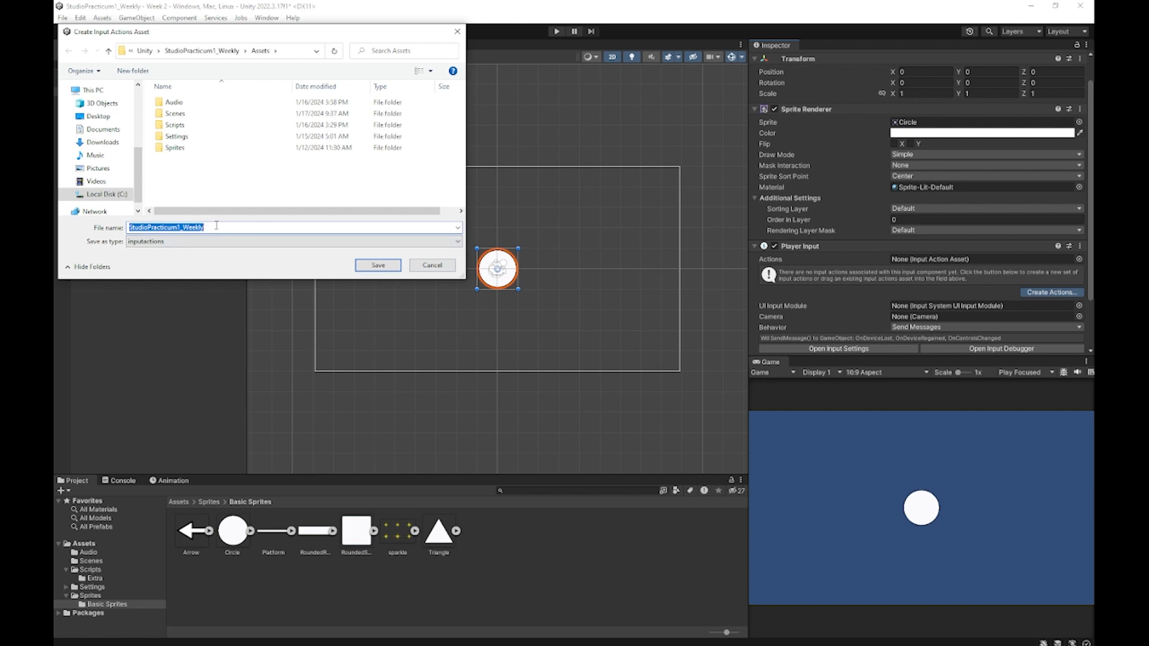
{"action": "left_click_drag", "start_coordinate": [216, 226], "coordinate": [127, 228]}
{"action": "left_click", "coordinate": [218, 53]}
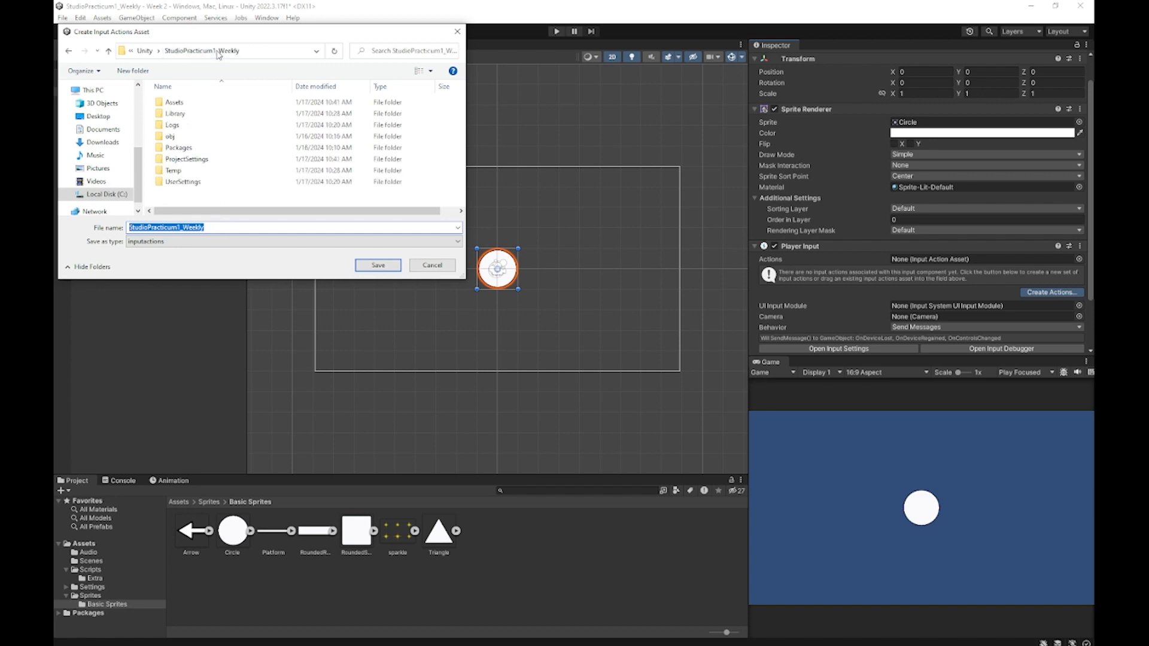
{"action": "double_click", "coordinate": [173, 102]}
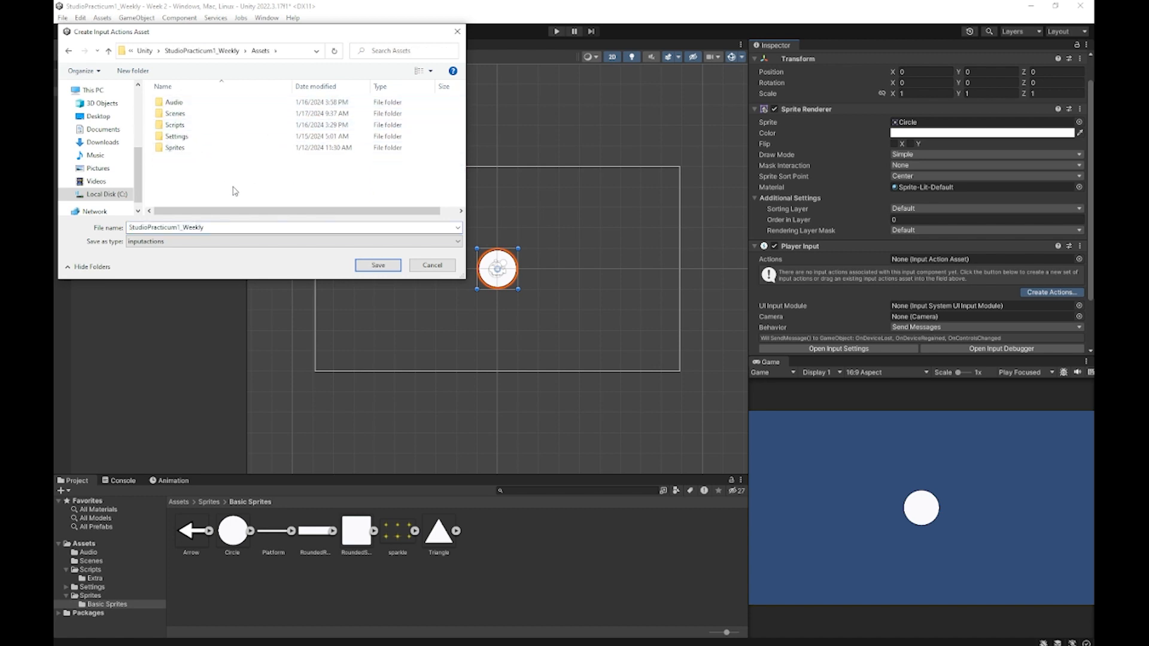
{"action": "left_click", "coordinate": [377, 266]}
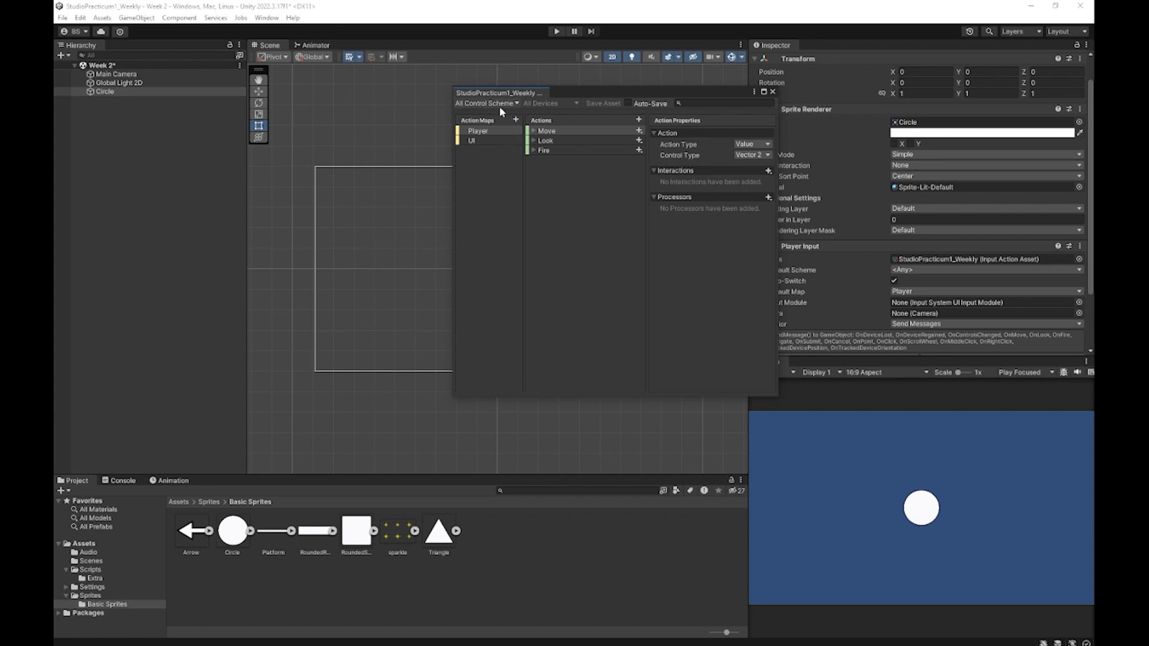
Step: Dock the StudioPracticum1_Weekly actions editor beside the Animator view and compare the actions in the Player and UI maps
{"action": "left_click_drag", "start_coordinate": [495, 93], "coordinate": [389, 46]}
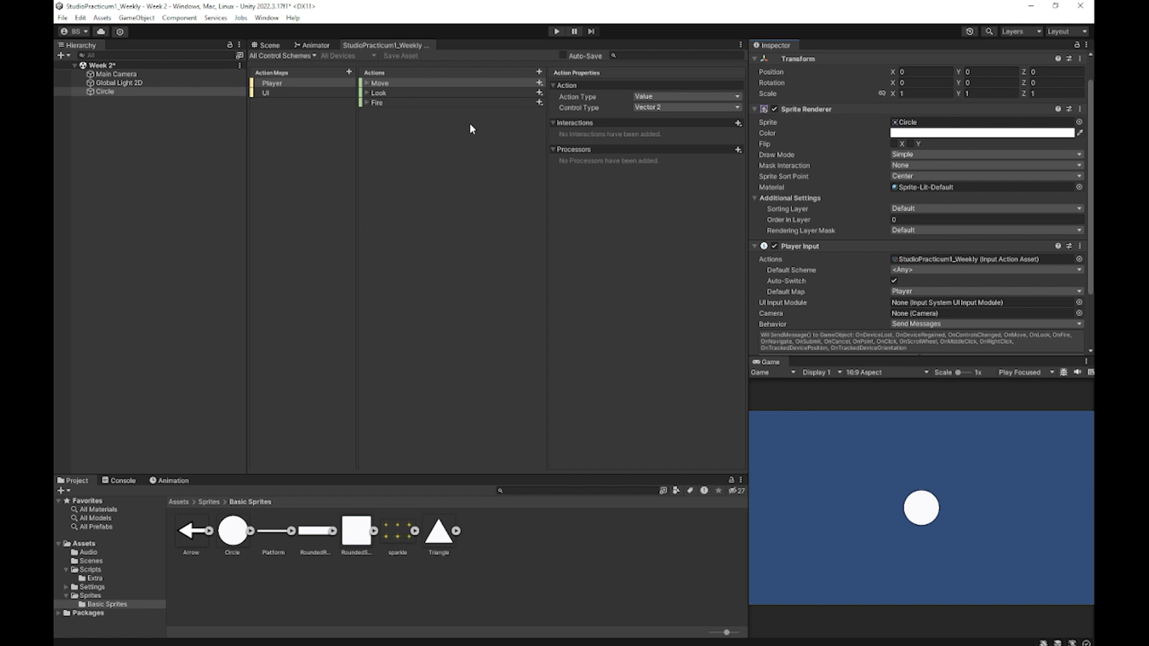
{"action": "left_click", "coordinate": [280, 84]}
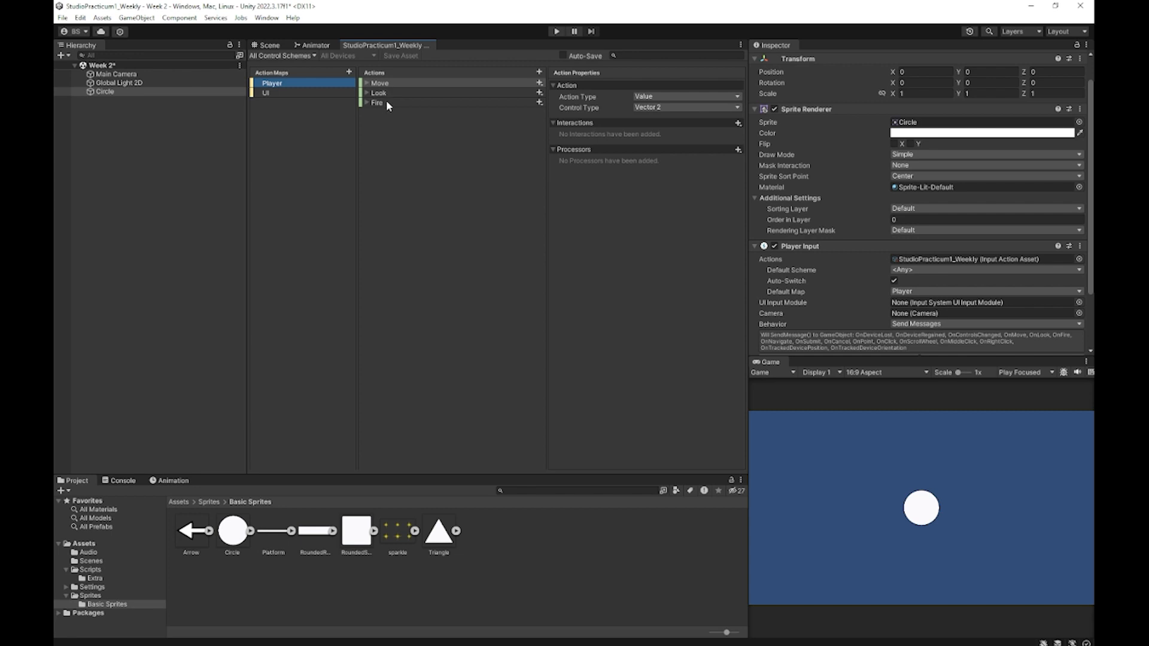
{"action": "left_click", "coordinate": [279, 94]}
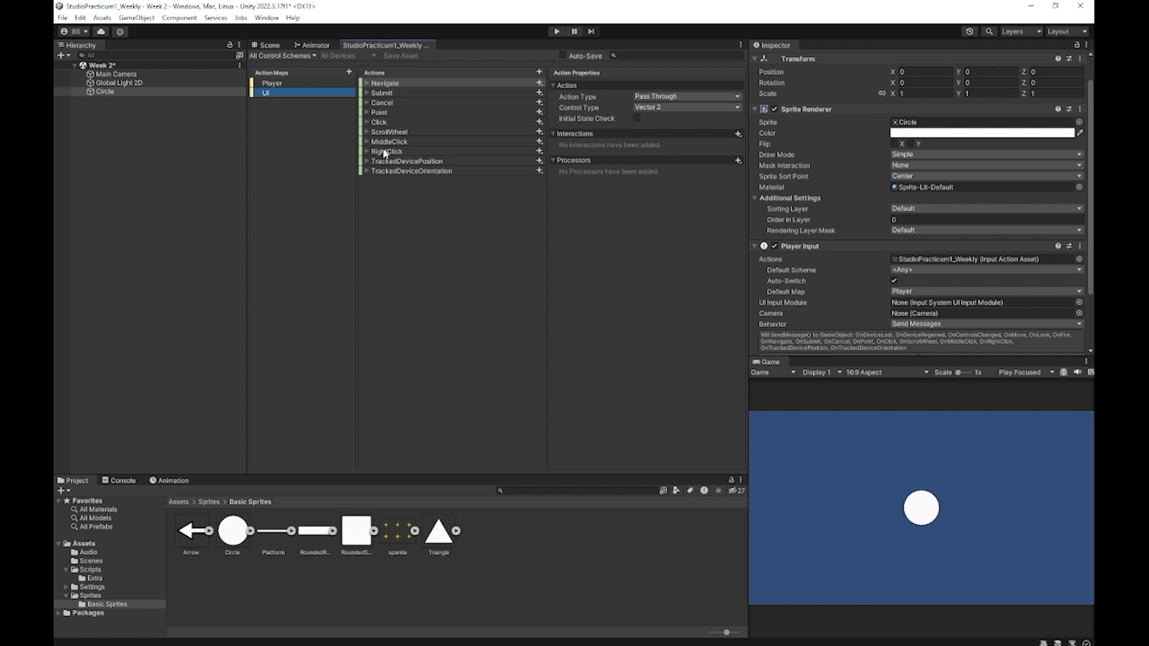
{"action": "left_click", "coordinate": [281, 84]}
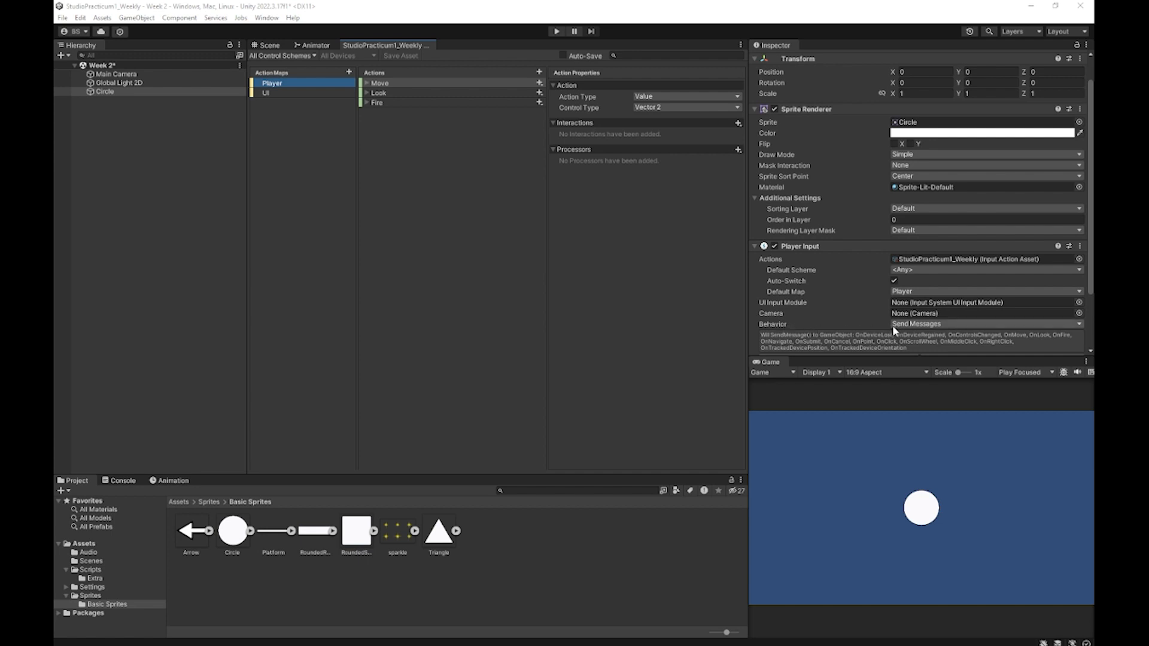
Step: Review the Behavior options of the Circle's Player Input component, keeping Send Messages
{"action": "scroll", "coordinate": [903, 322], "scroll_direction": "down", "scroll_amount": 2}
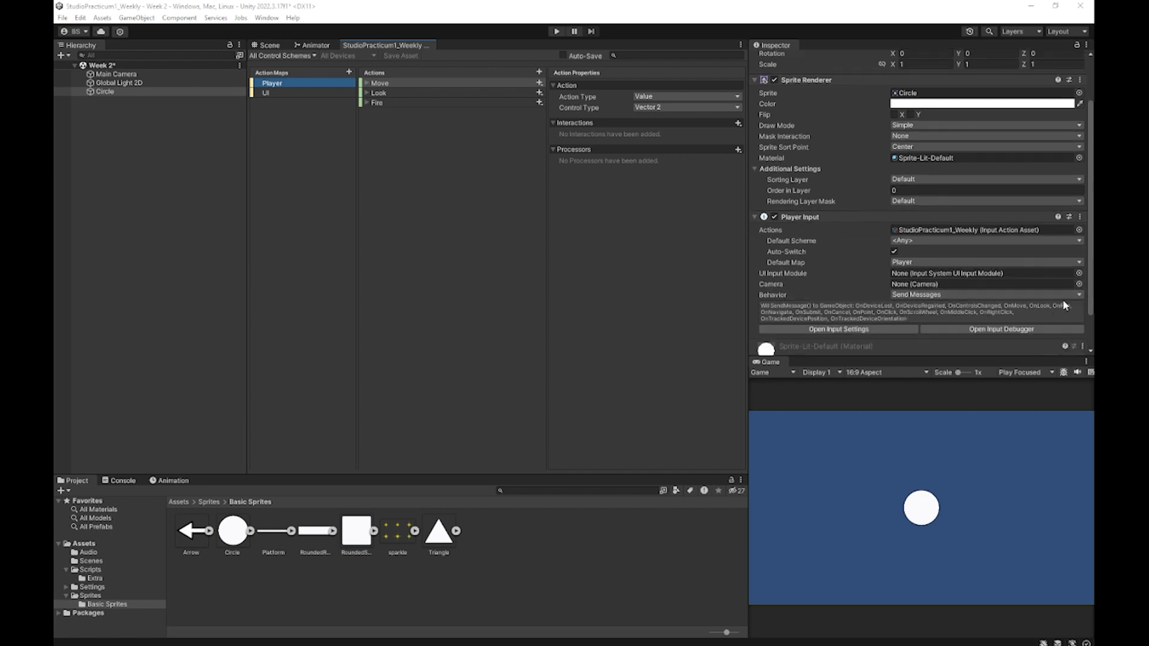
{"action": "left_click", "coordinate": [1079, 297]}
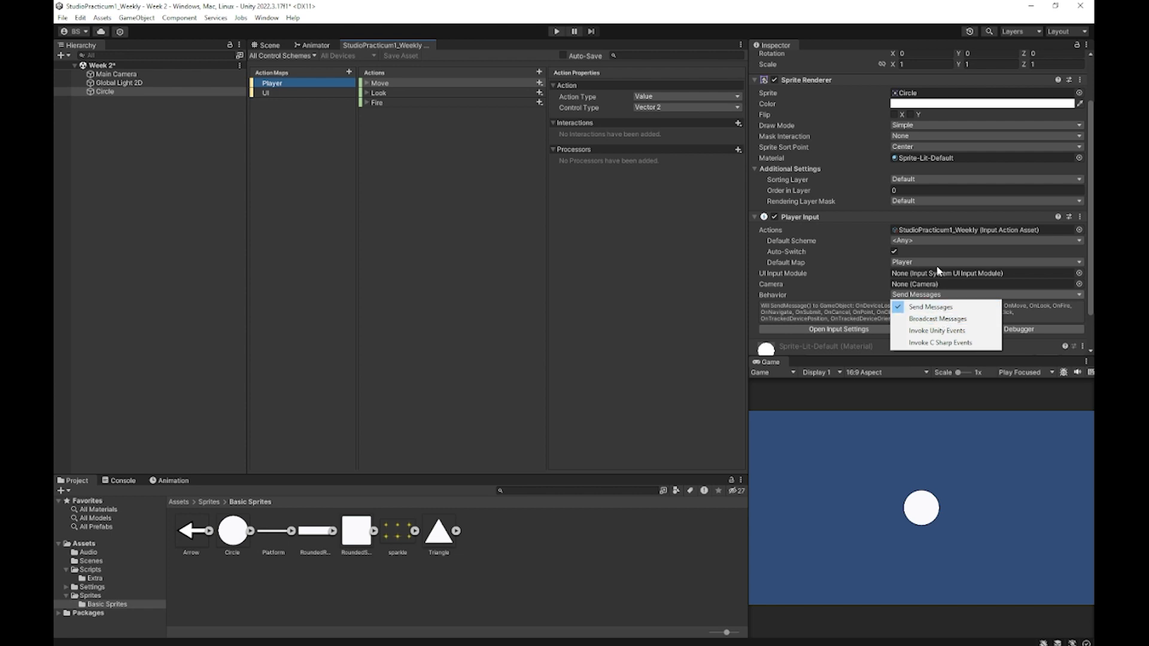
{"action": "left_click", "coordinate": [905, 13]}
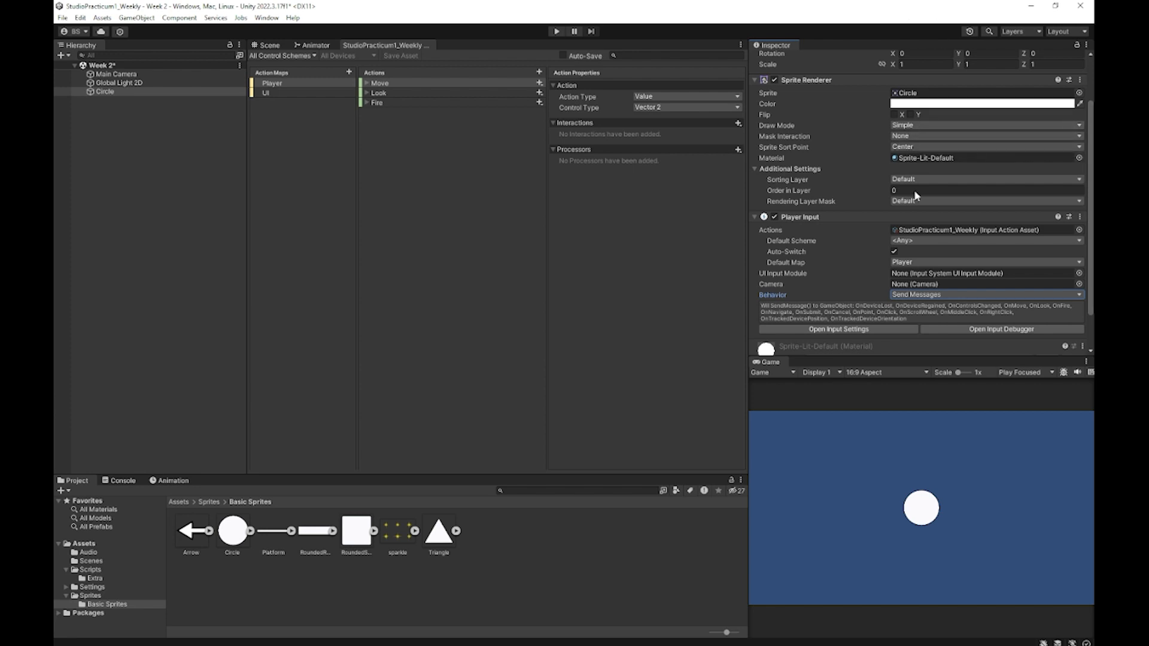
{"action": "mouse_move", "coordinate": [882, 247]}
Step: Expand the Player map's Fire action and examine the paths and control schemes of its gamepad right trigger and mouse left button bindings
{"action": "left_click", "coordinate": [275, 83]}
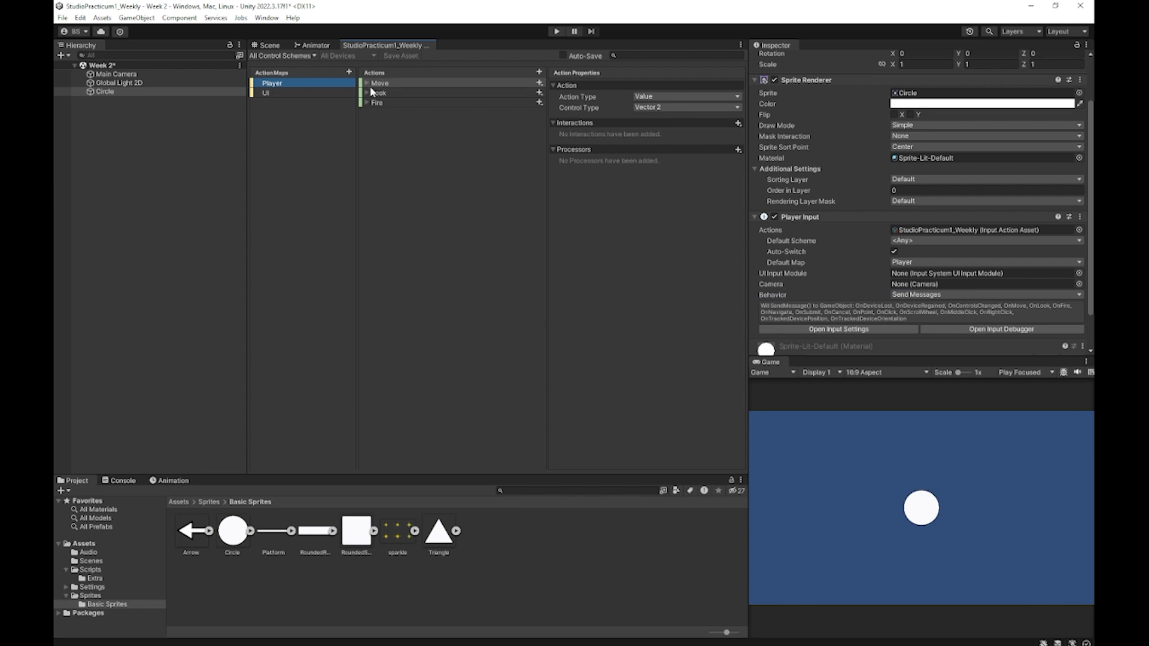
{"action": "left_click", "coordinate": [367, 103]}
{"action": "left_click", "coordinate": [386, 101]}
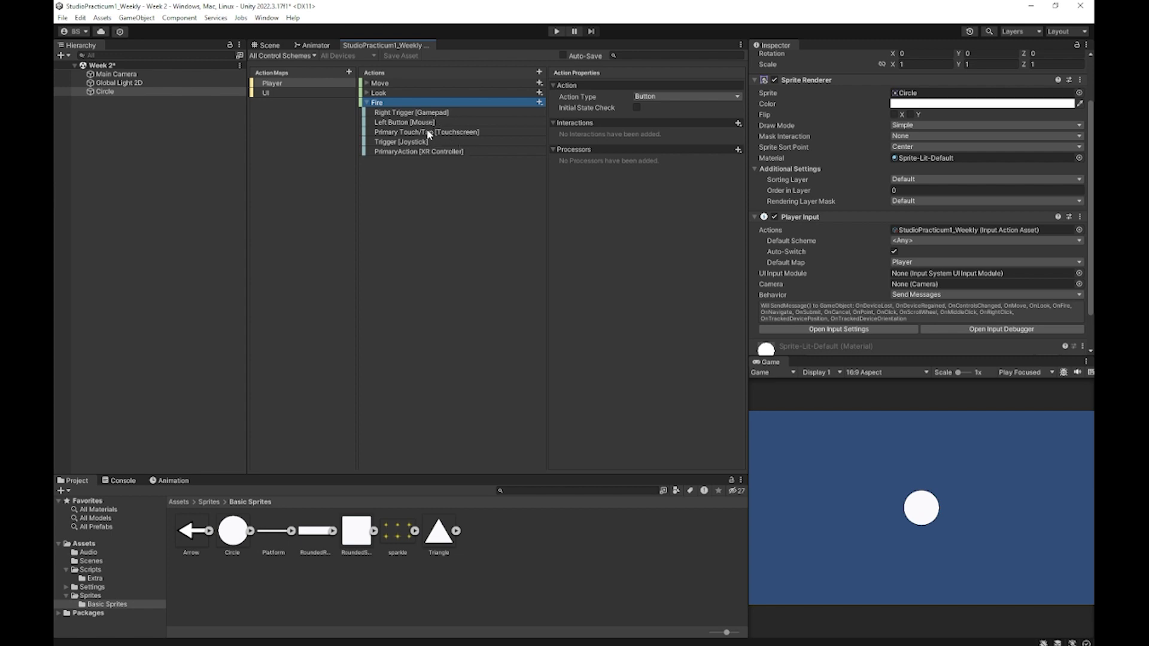
{"action": "left_click", "coordinate": [419, 114]}
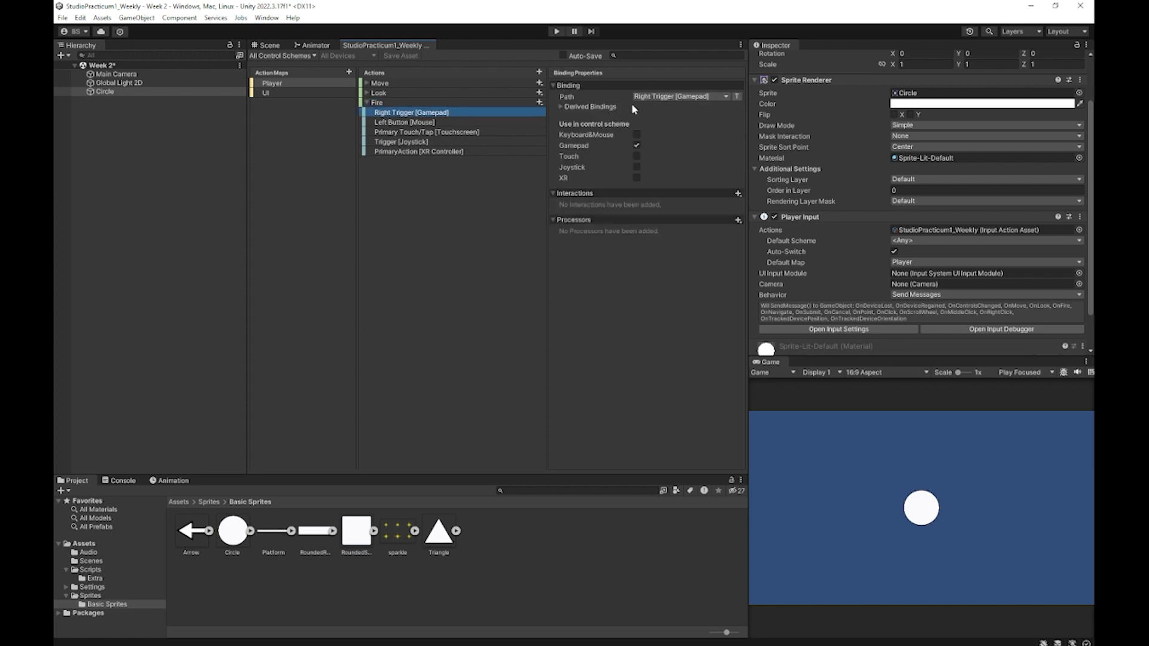
{"action": "key", "text": "Up"}
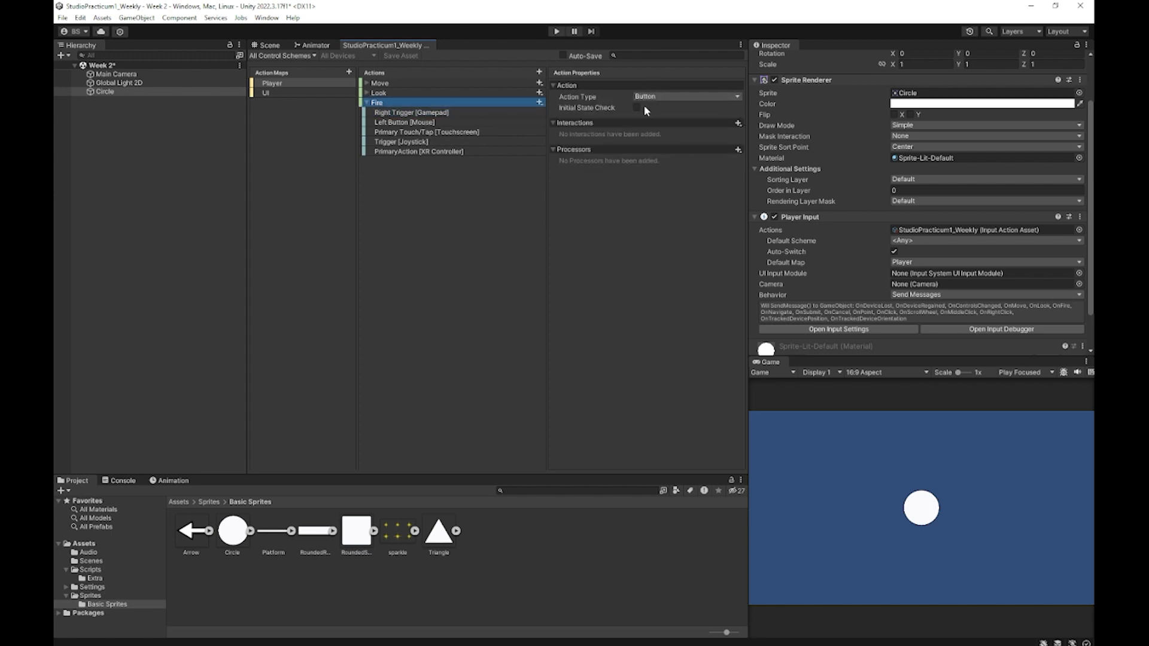
{"action": "left_click", "coordinate": [424, 114]}
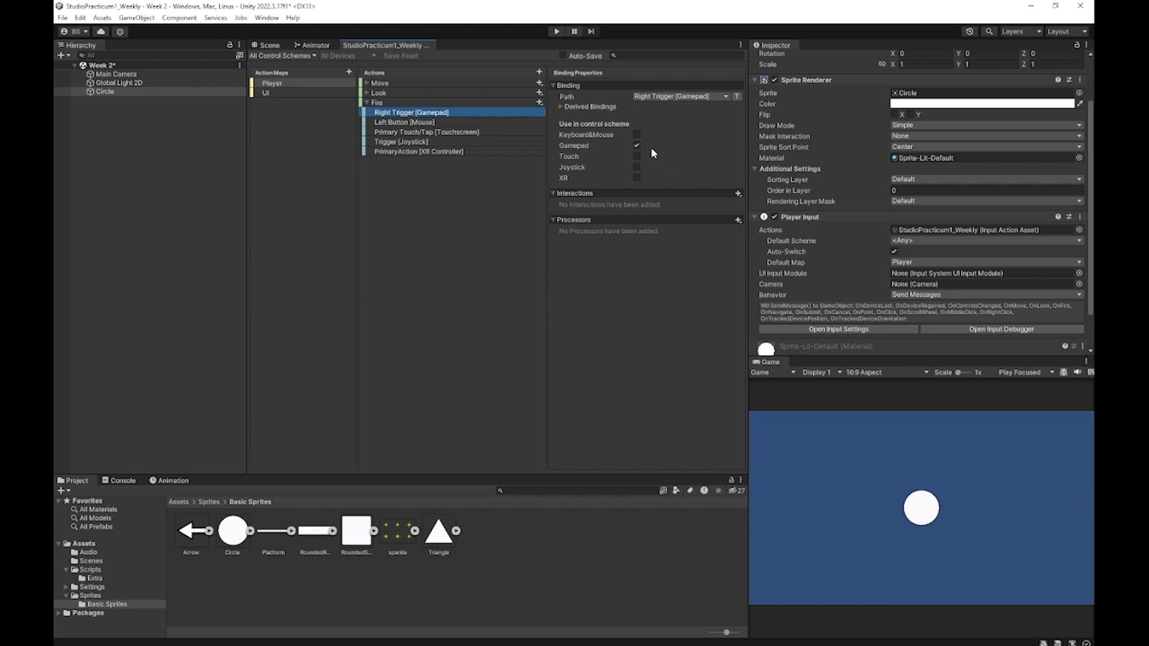
{"action": "left_click", "coordinate": [437, 123]}
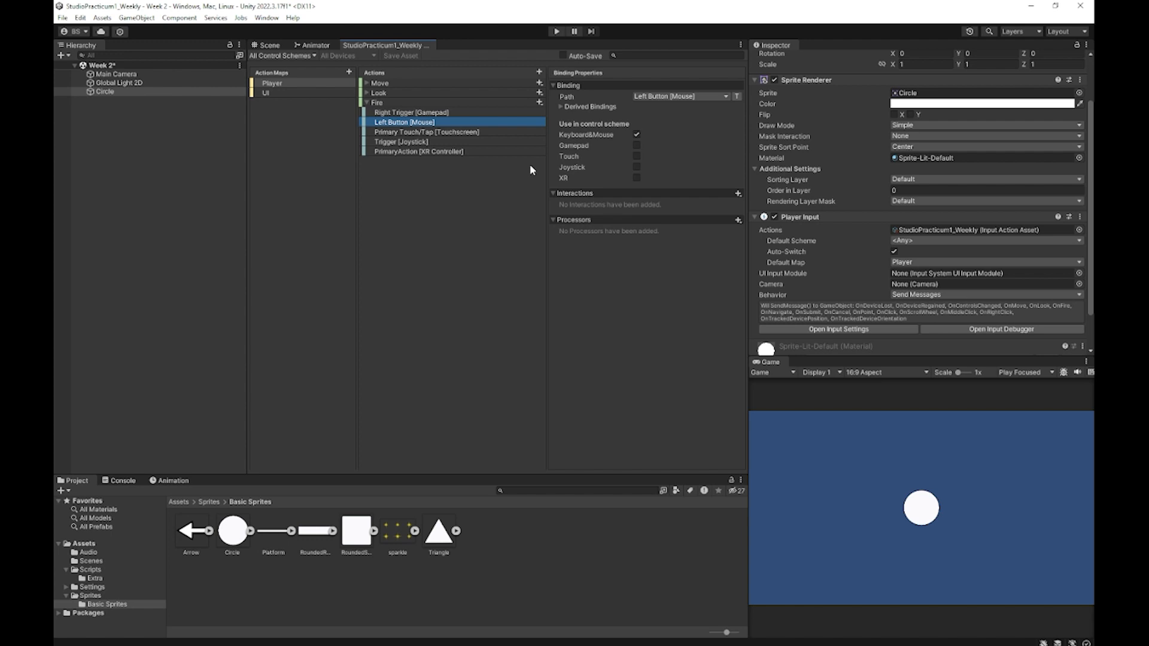
{"action": "left_click", "coordinate": [446, 113]}
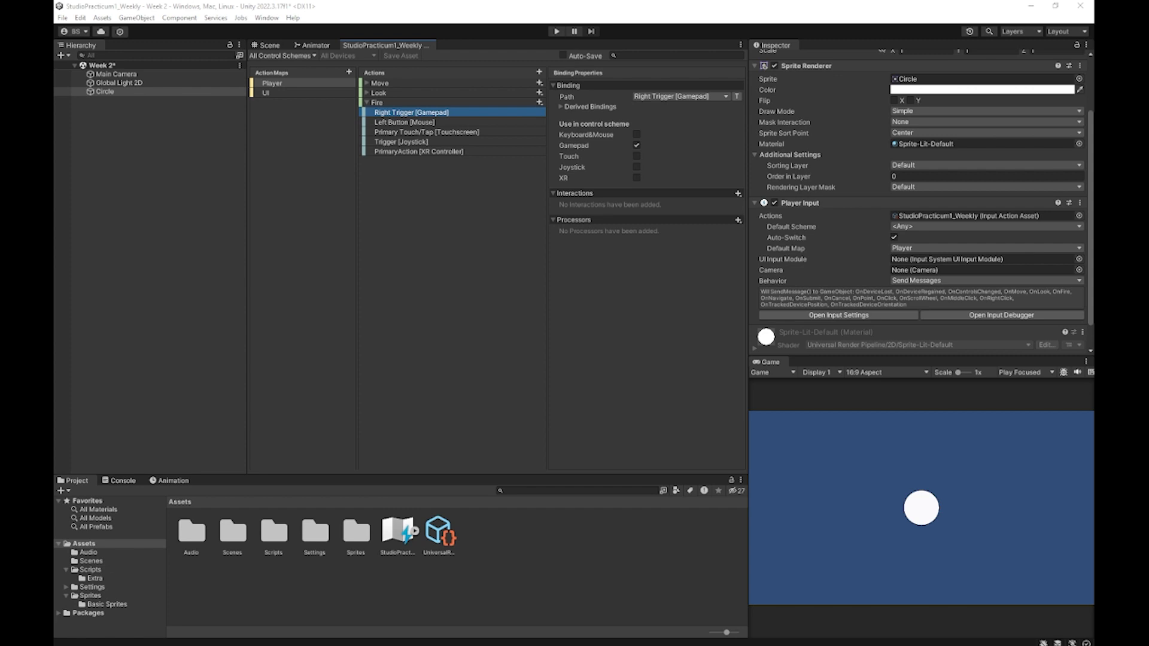
{"action": "scroll", "coordinate": [806, 239], "scroll_direction": "down", "scroll_amount": 1}
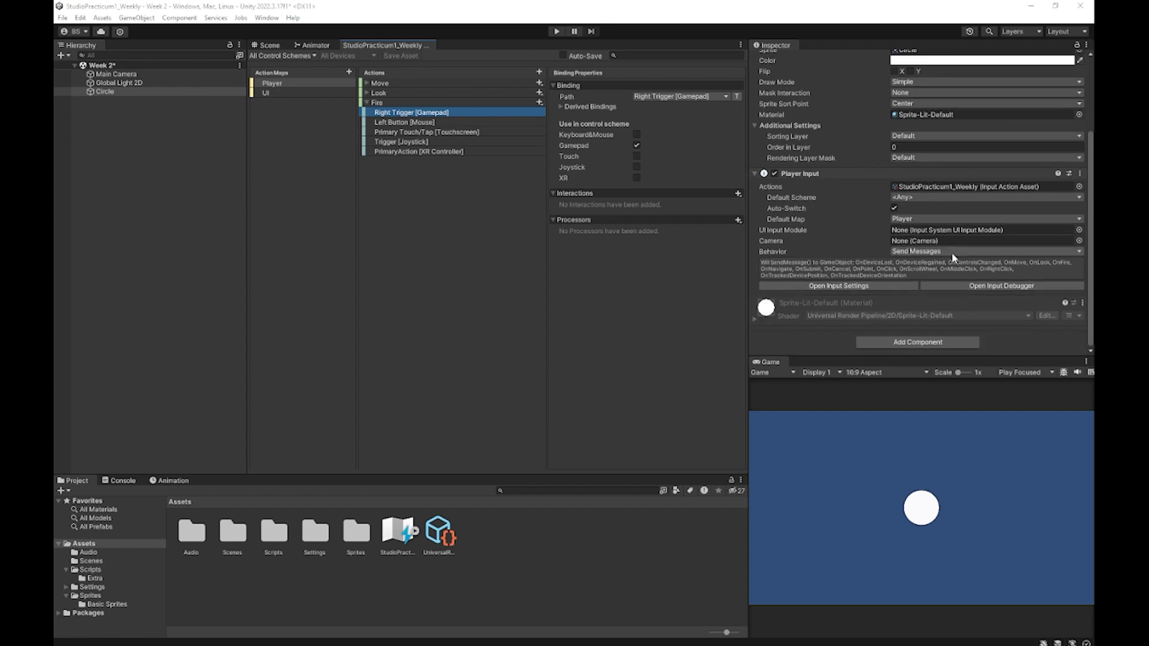
Step: Add a new script component named CircleController to the Circle object
{"action": "left_click", "coordinate": [928, 346]}
{"action": "scroll", "coordinate": [910, 496], "scroll_direction": "down", "scroll_amount": 3}
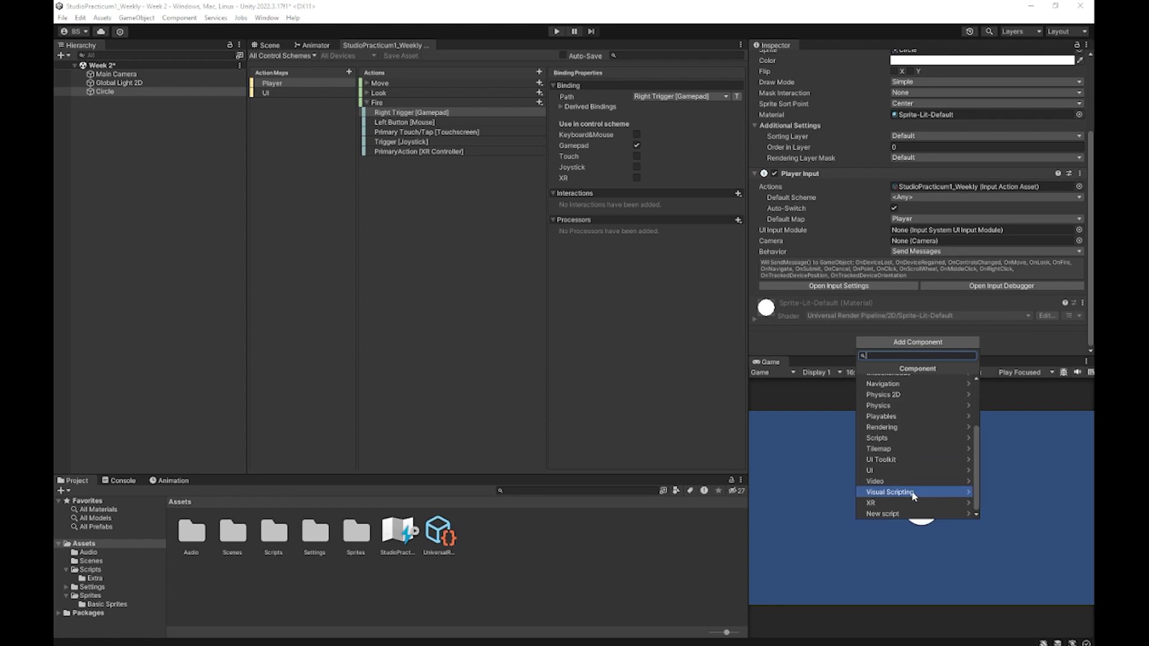
{"action": "left_click", "coordinate": [903, 514]}
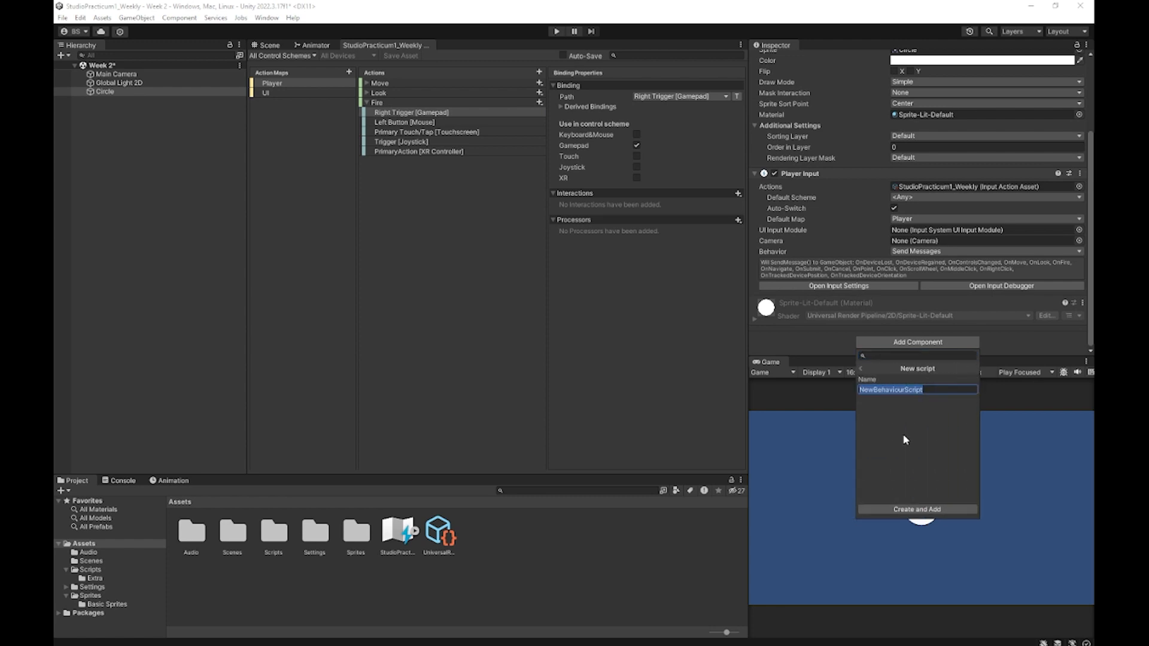
{"action": "type", "text": "CircleController"}
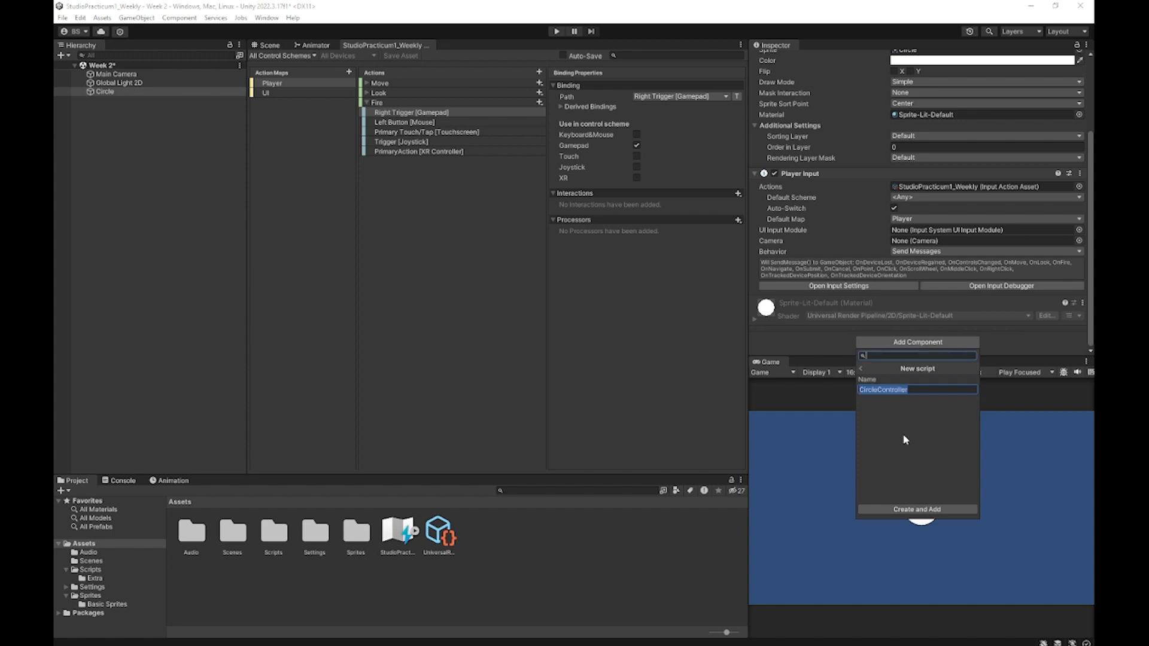
{"action": "left_click", "coordinate": [936, 509]}
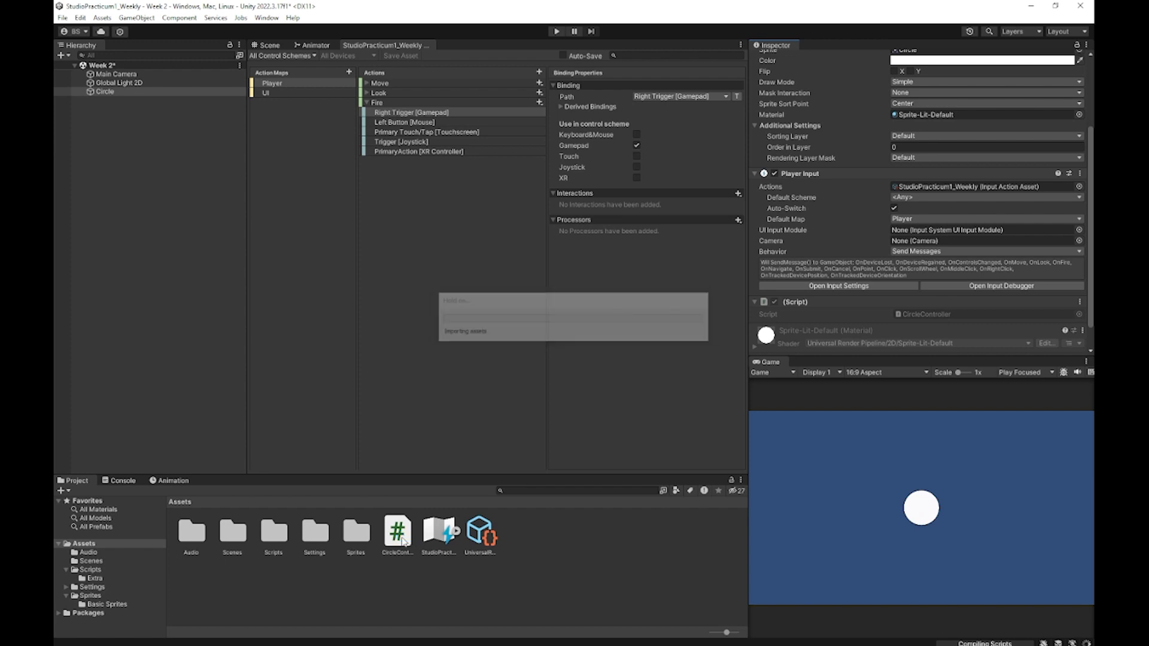
Step: Move the CircleController script into the Scripts folder and open it in Visual Studio
{"action": "left_click_drag", "start_coordinate": [397, 532], "coordinate": [277, 530]}
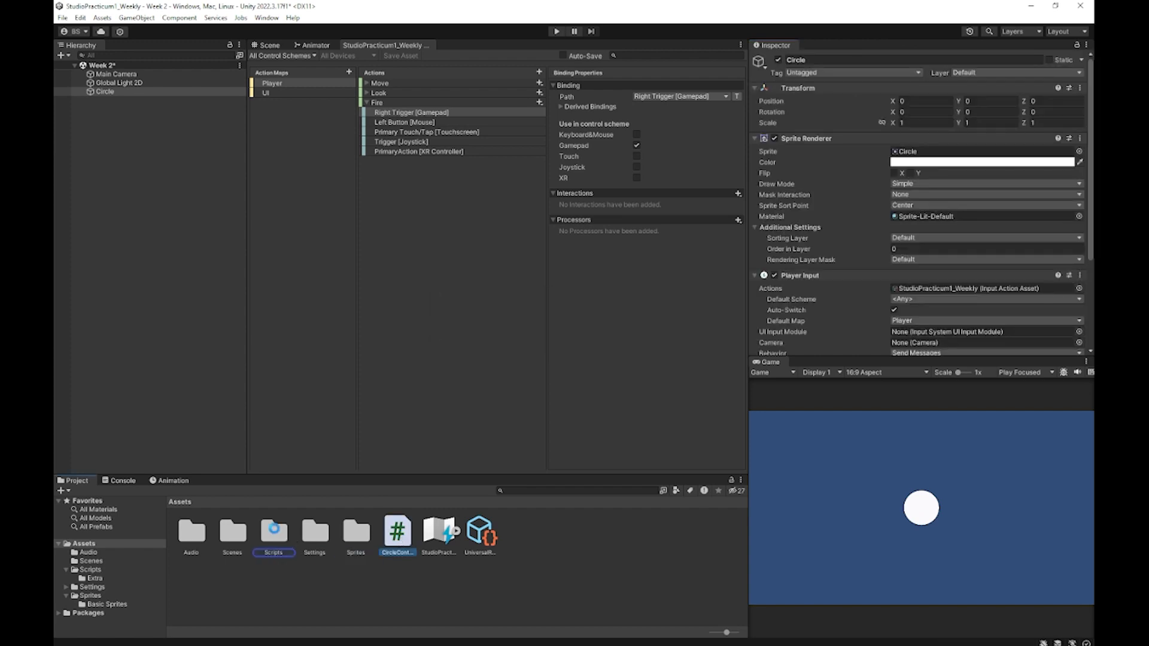
{"action": "left_click", "coordinate": [275, 532]}
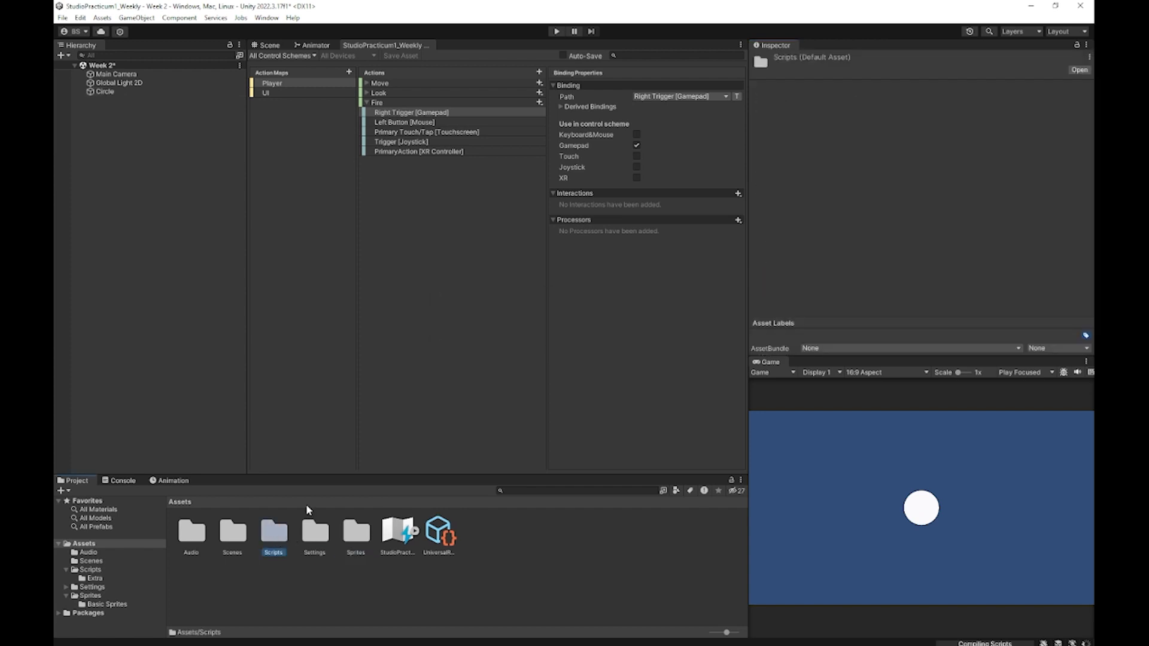
{"action": "double_click", "coordinate": [275, 533]}
{"action": "double_click", "coordinate": [239, 538]}
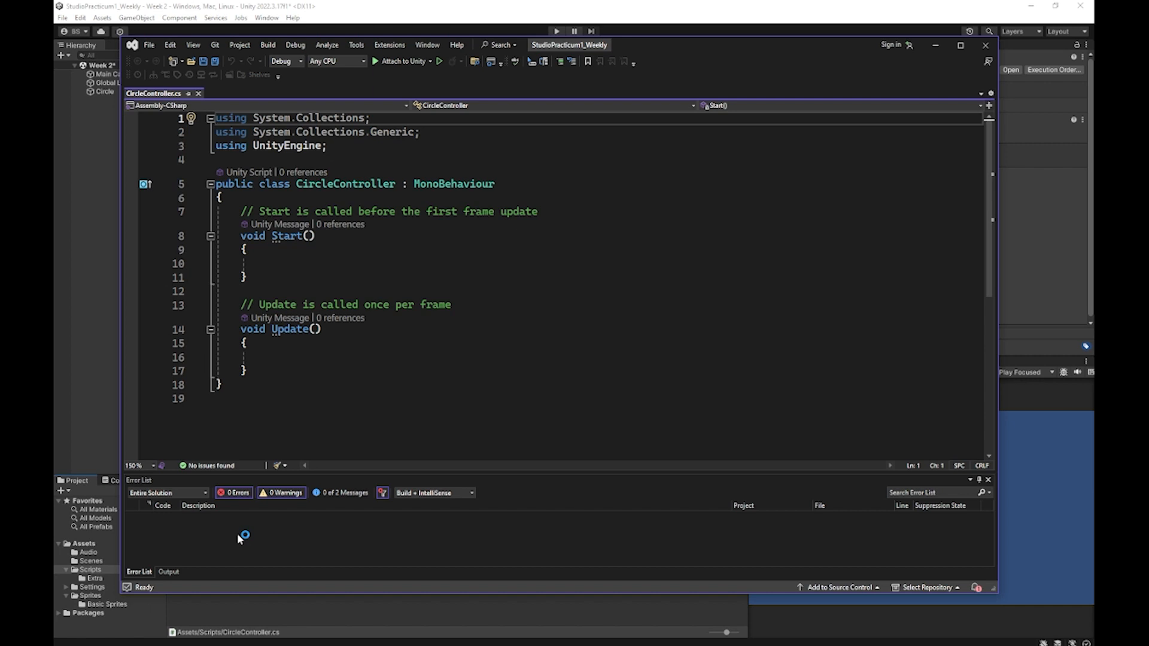
Step: Add the directive "using UnityEngine.InputSystem;" below the UnityEngine import in CircleController.cs
{"action": "left_click", "coordinate": [335, 146]}
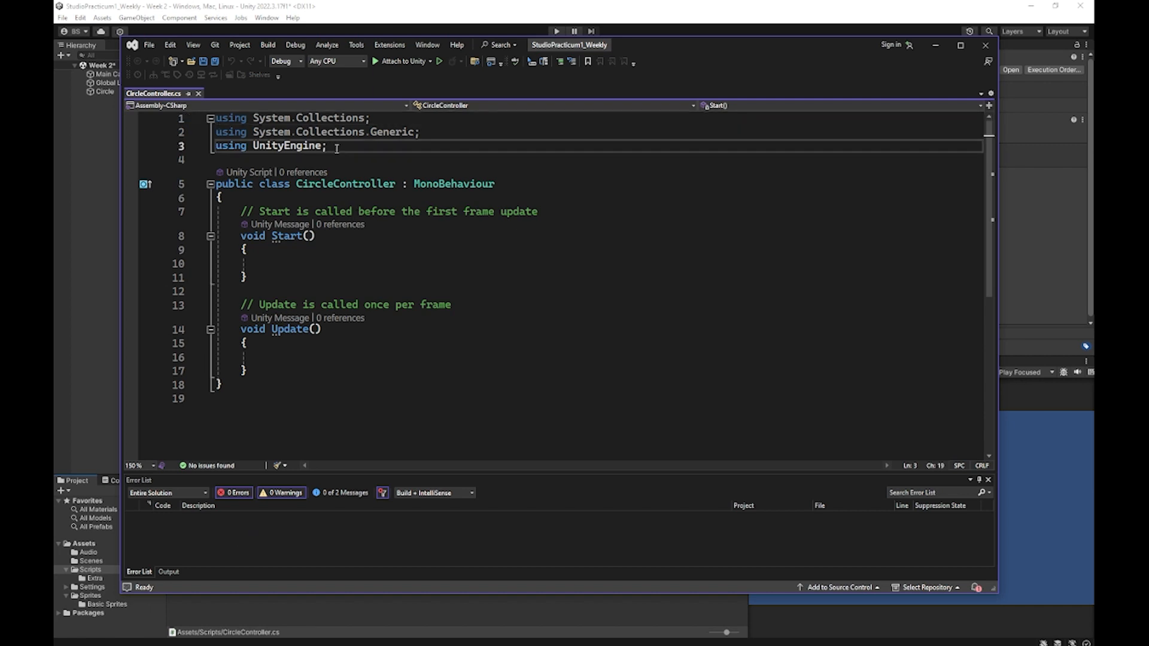
{"action": "key", "text": "Return"}
{"action": "type", "text": "using"}
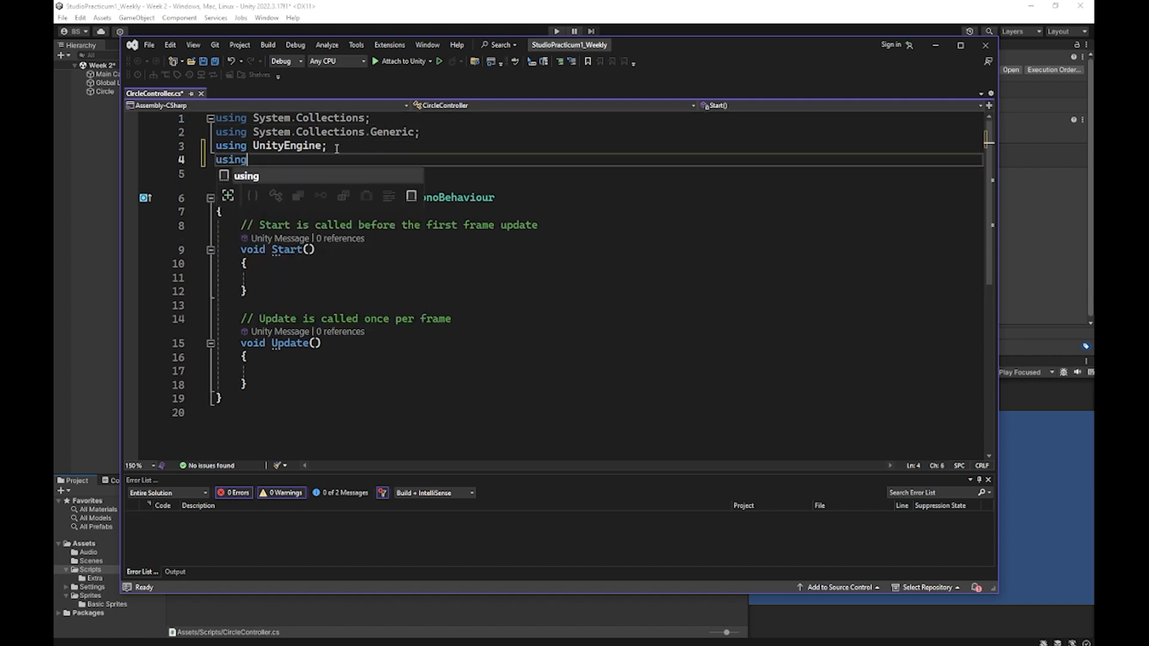
{"action": "type", "text": " unit"}
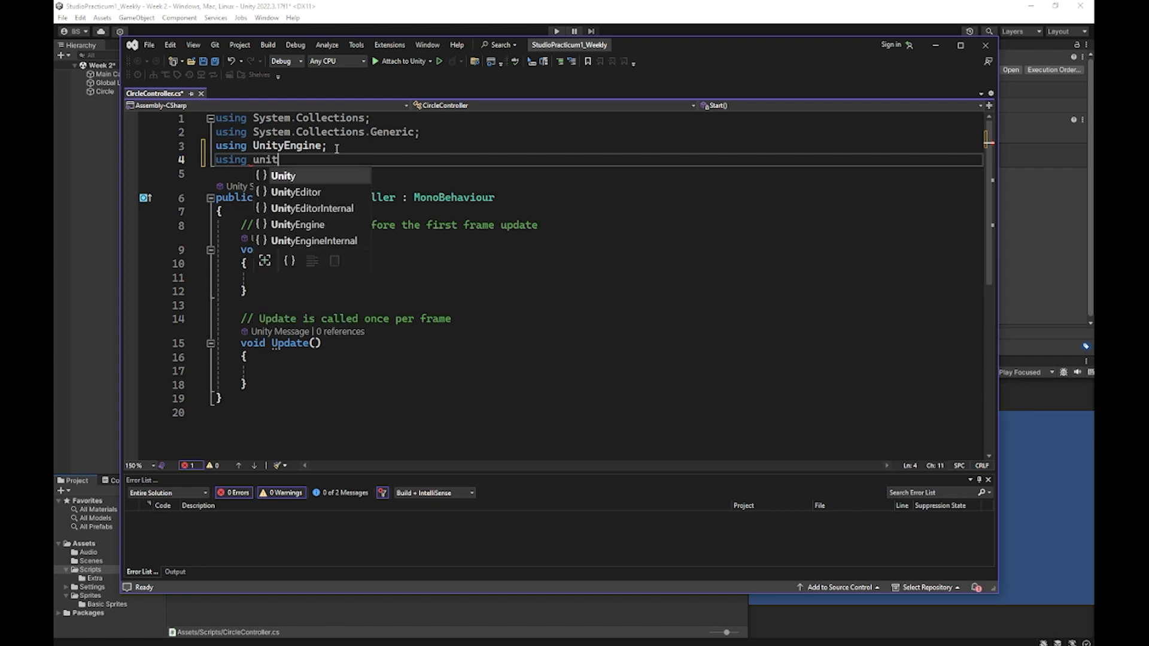
{"action": "key", "text": "Down"}
{"action": "key", "text": "Down"}
{"action": "key", "text": "Down"}
{"action": "key", "text": "Tab"}
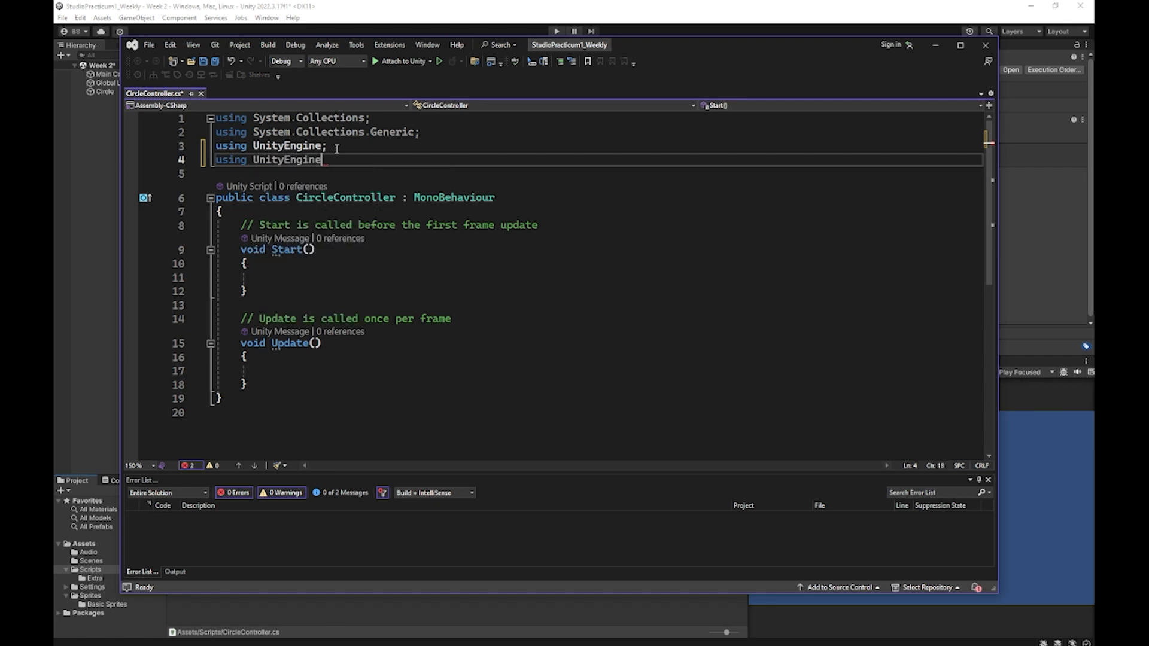
{"action": "type", "text": "."}
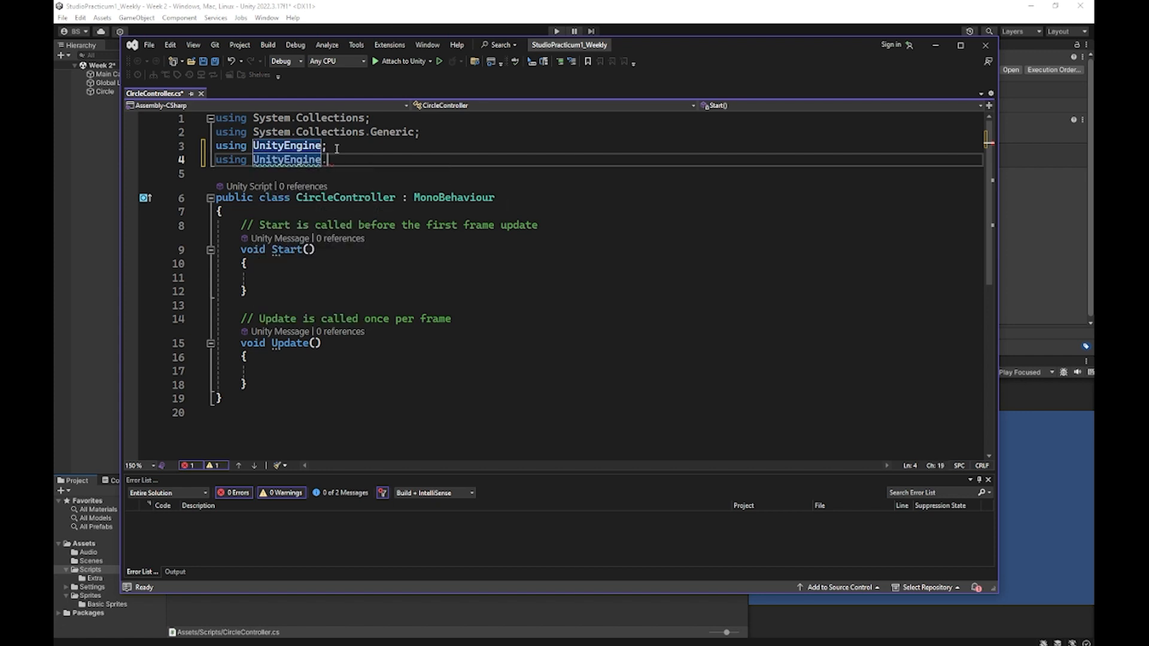
{"action": "type", "text": "I"}
{"action": "key", "text": "Tab"}
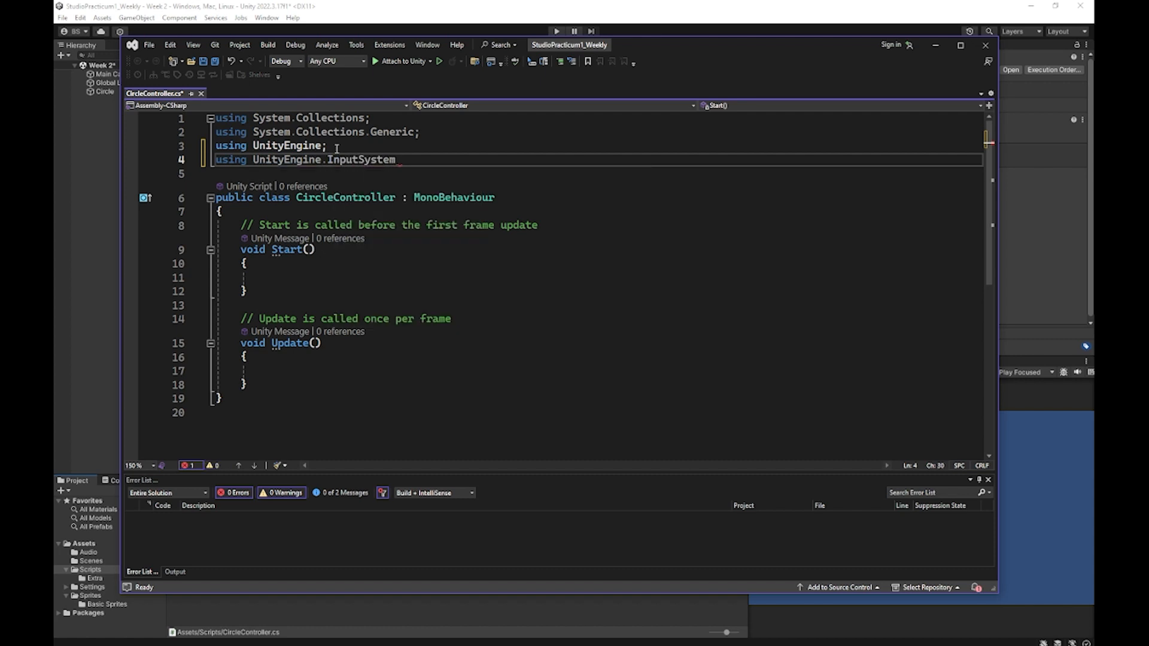
{"action": "type", "text": ";"}
Step: Begin a public void method named OnFire below Update, checking the Fire action in the Unity actions editor behind the code window
{"action": "left_click", "coordinate": [268, 384]}
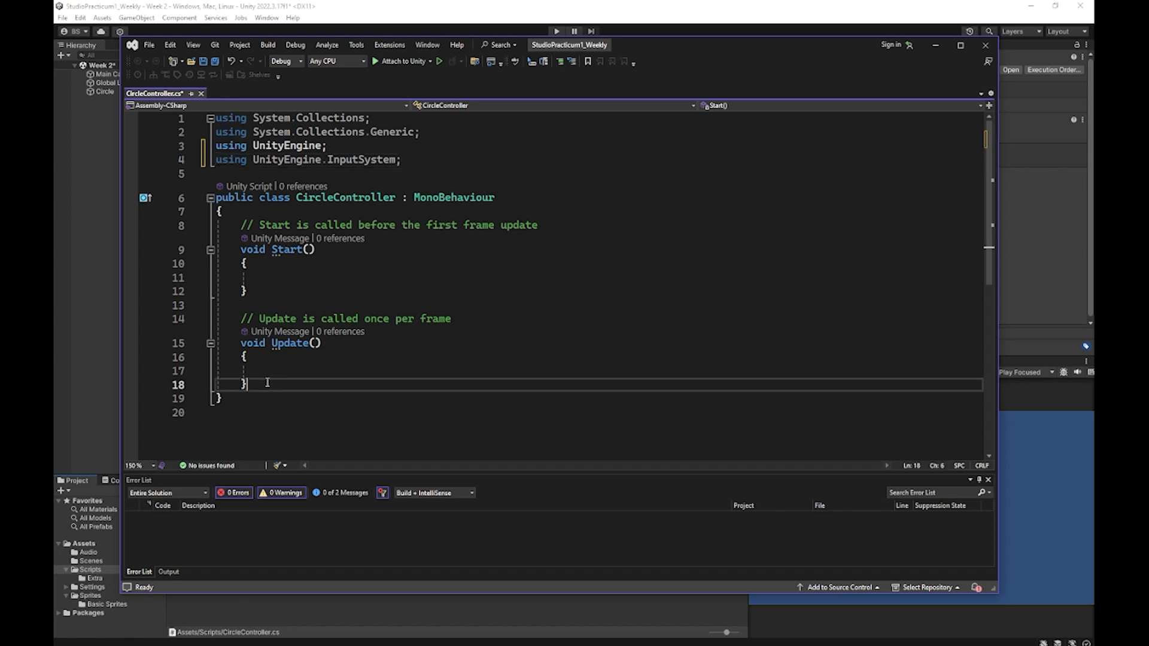
{"action": "key", "text": "Return"}
{"action": "key", "text": "Return"}
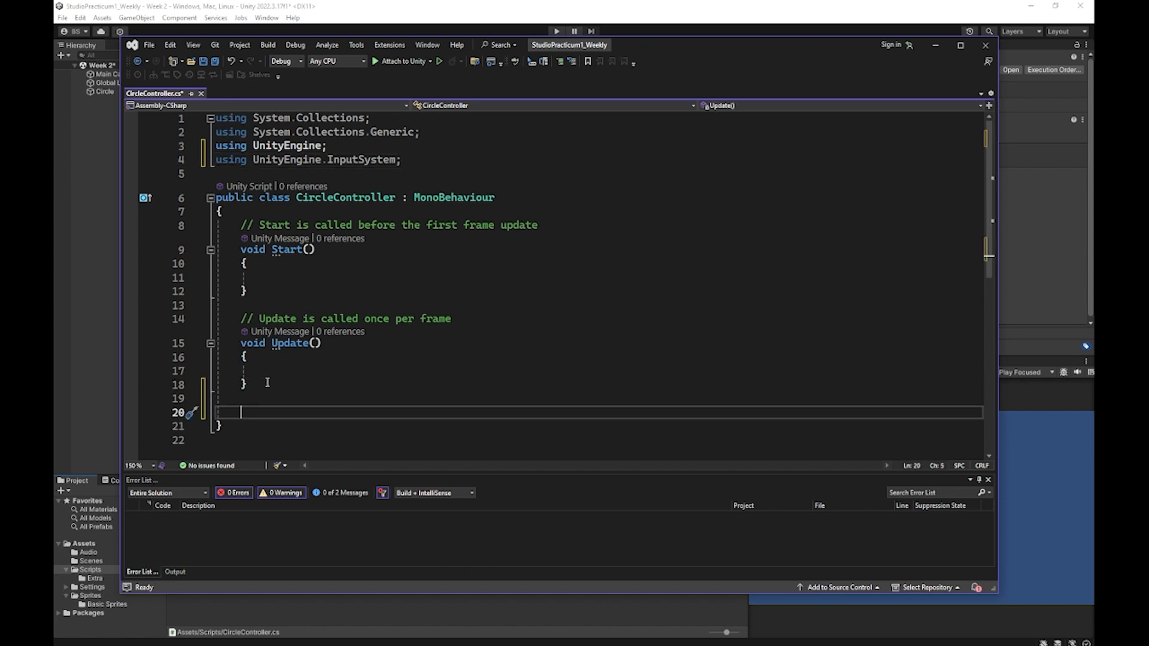
{"action": "type", "text": "public void"}
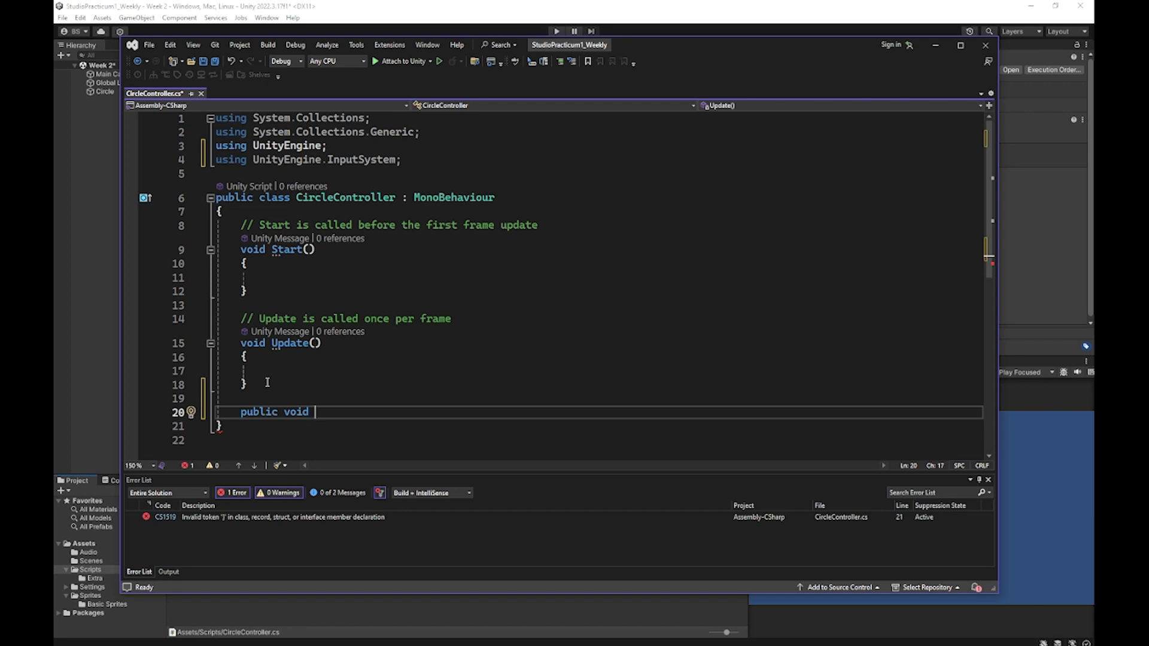
{"action": "type", "text": "On"}
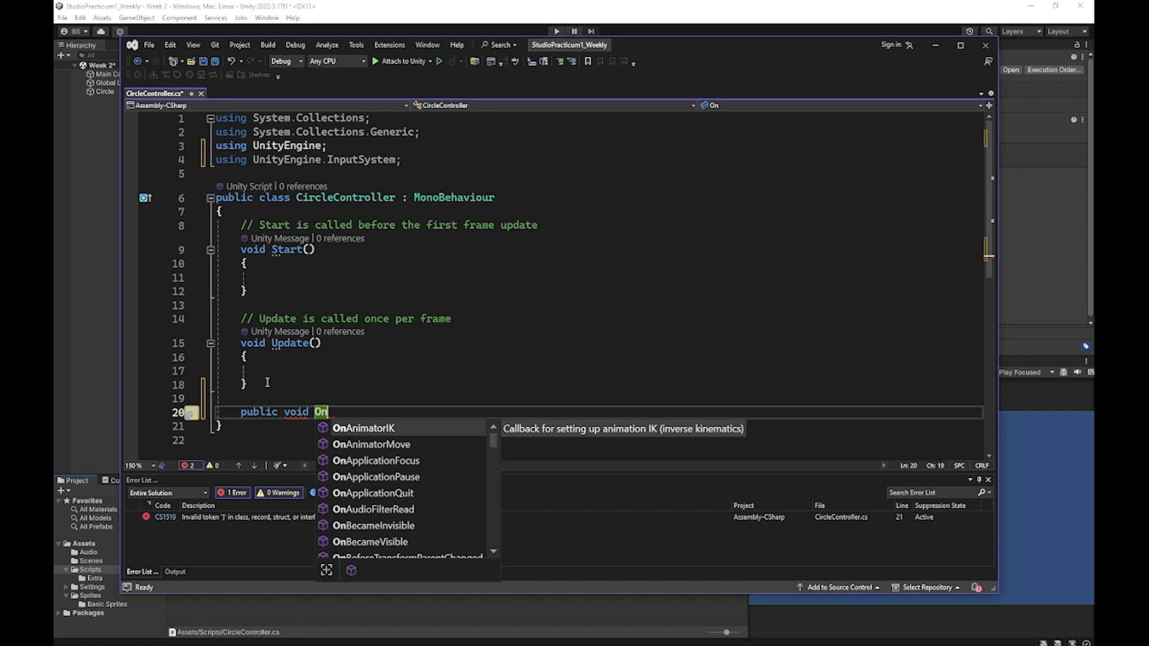
{"action": "type", "text": "Fire"}
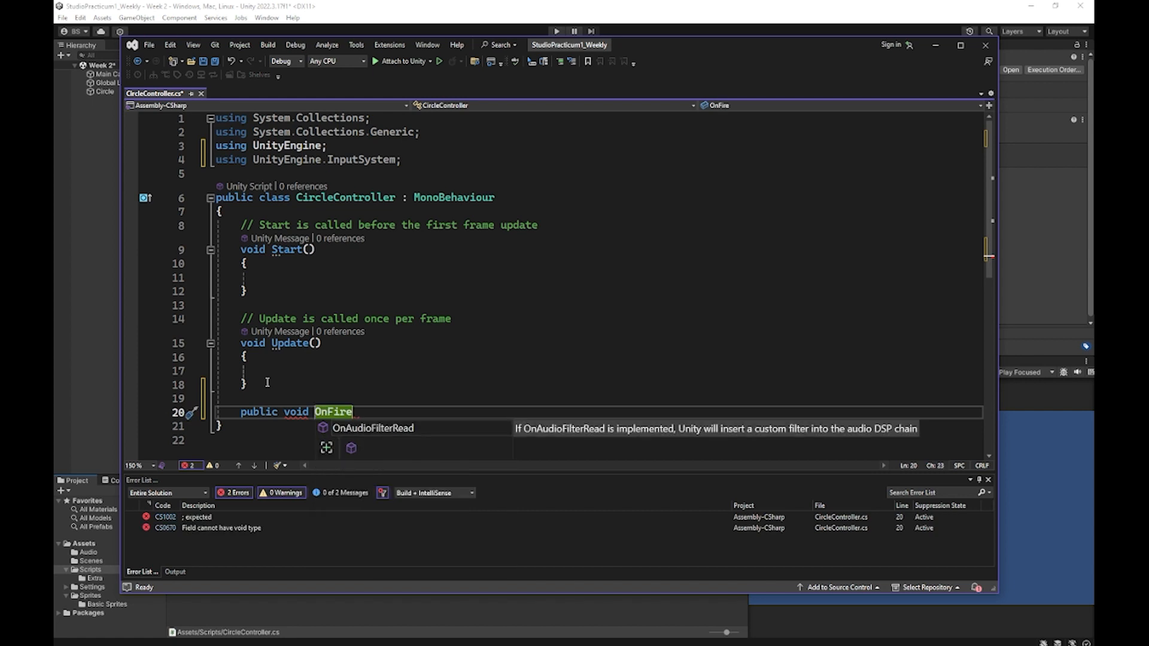
{"action": "left_click_drag", "start_coordinate": [668, 49], "coordinate": [693, 234]}
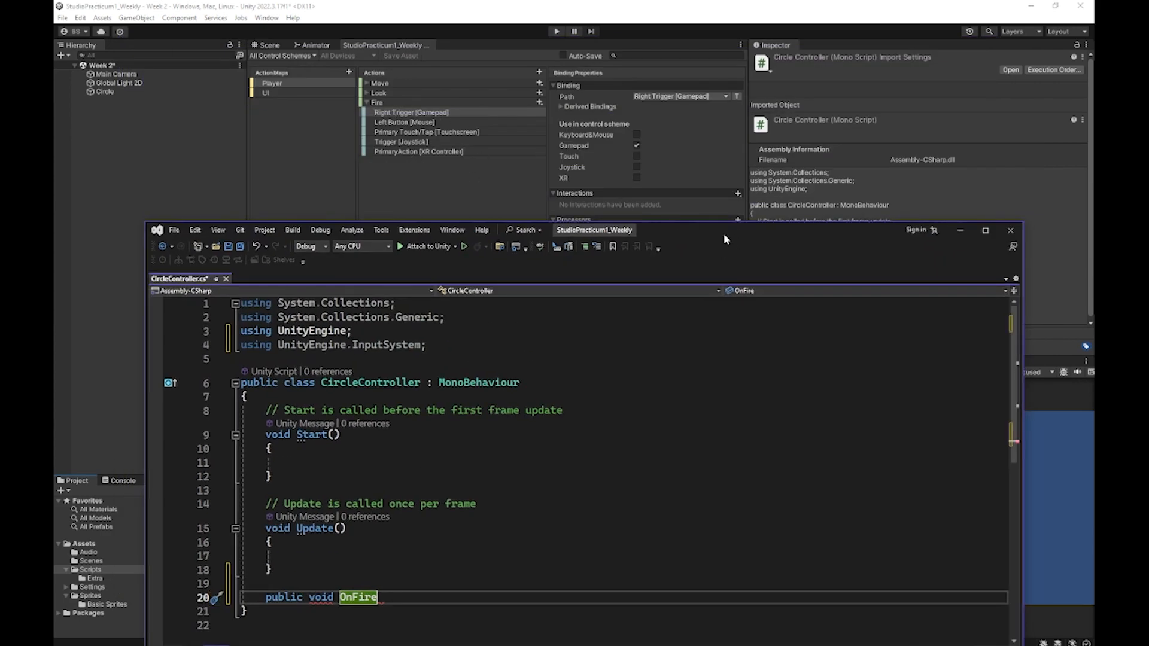
{"action": "left_click_drag", "start_coordinate": [724, 233], "coordinate": [692, 80]}
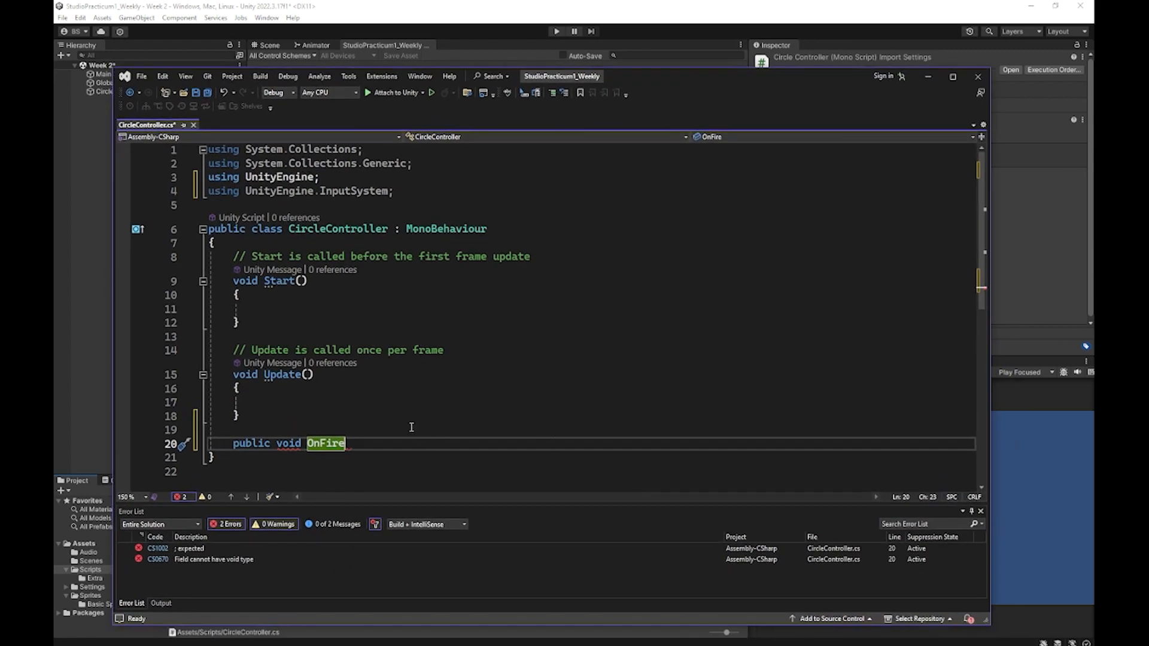
Step: Give the OnFire method an InputValue parameter named inputValue and add an empty body in braces
{"action": "type", "text": "("}
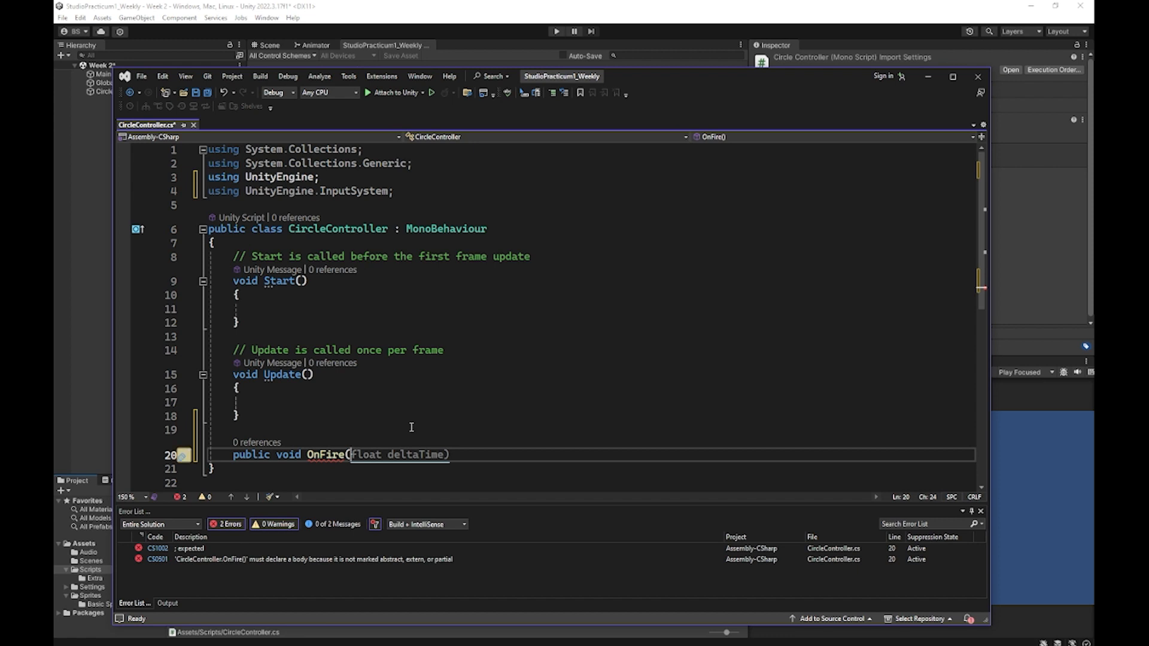
{"action": "type", "text": "In"}
{"action": "type", "text": "putVa"}
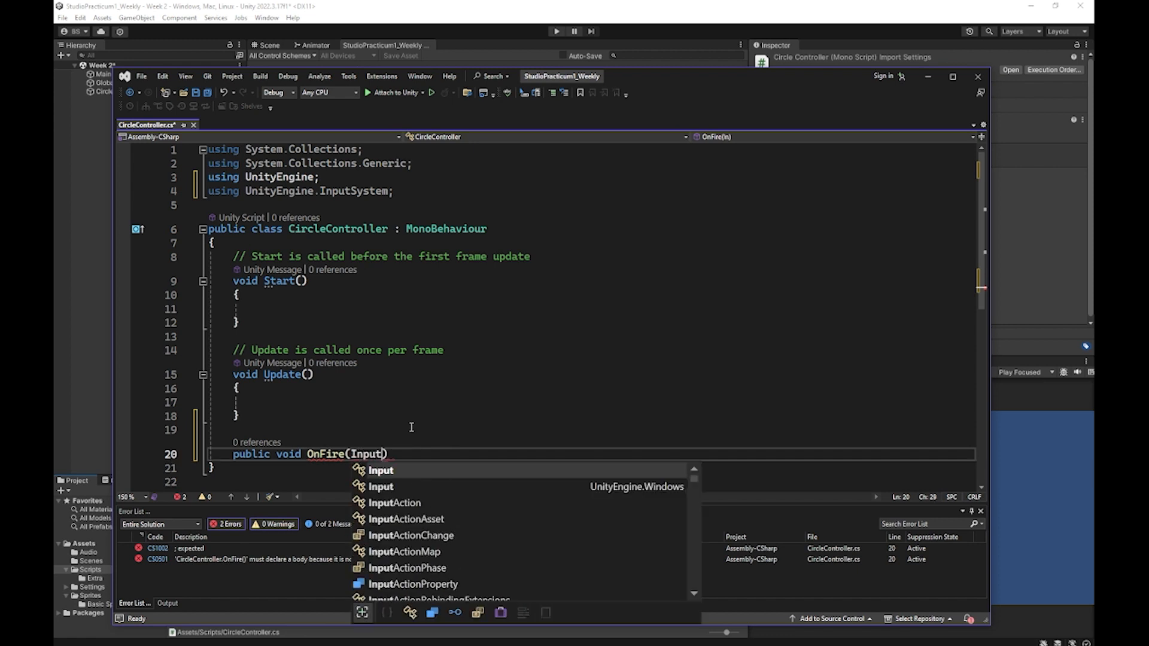
{"action": "type", "text": "lue"}
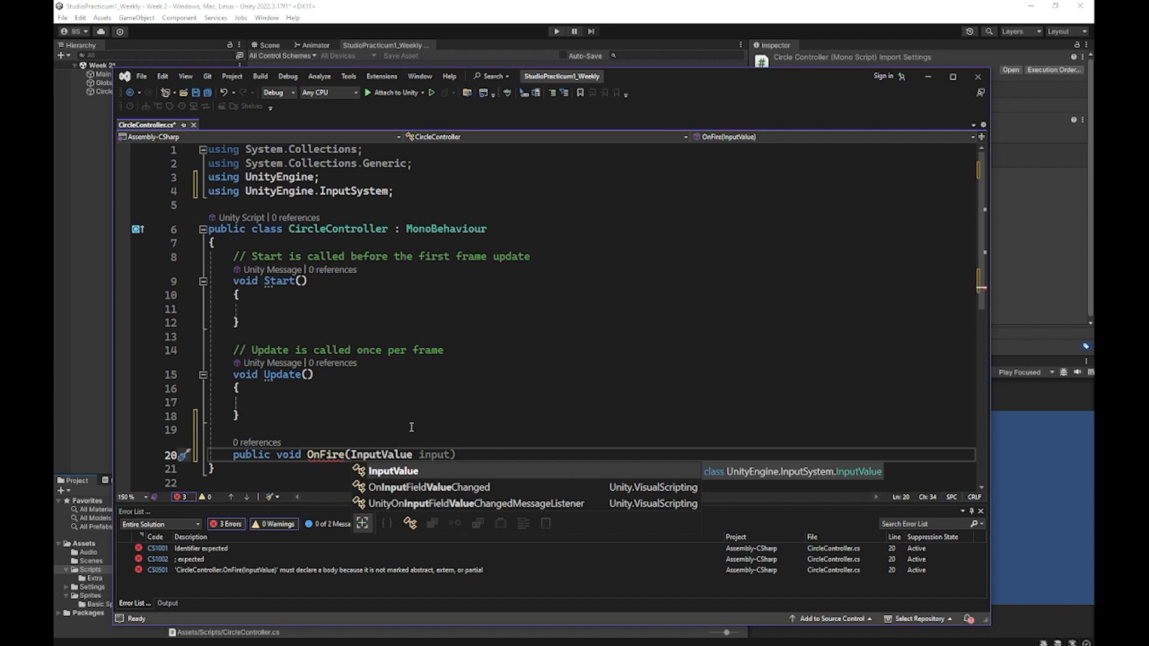
{"action": "type", "text": ")"}
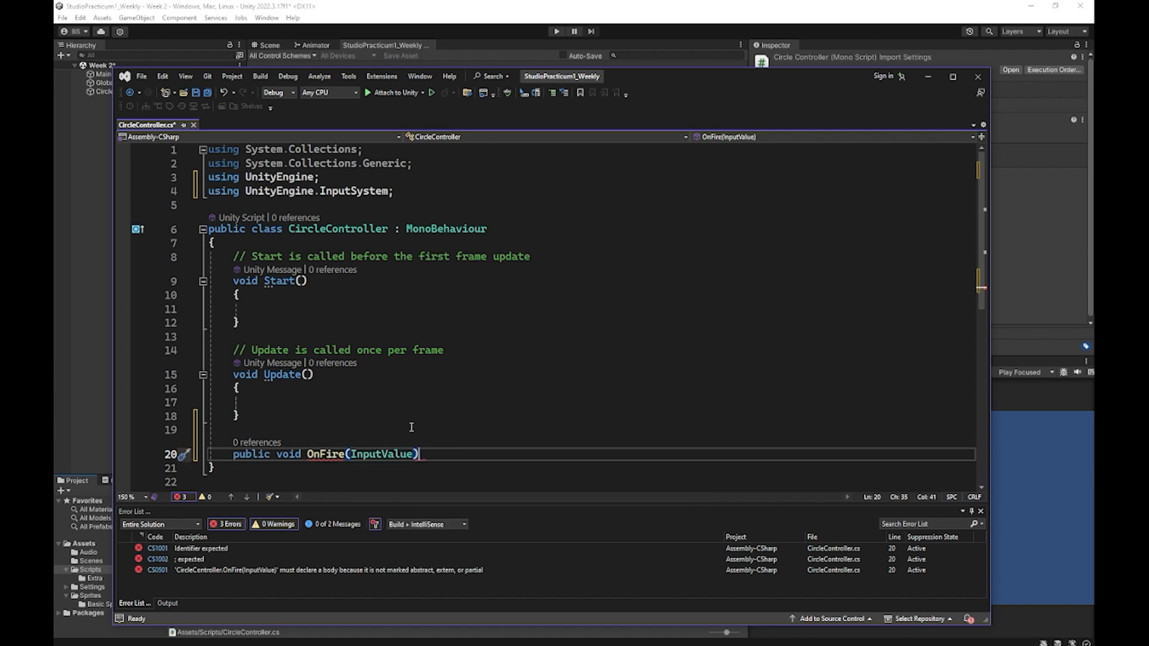
{"action": "key", "text": "Left"}
{"action": "type", "text": "inputValue"}
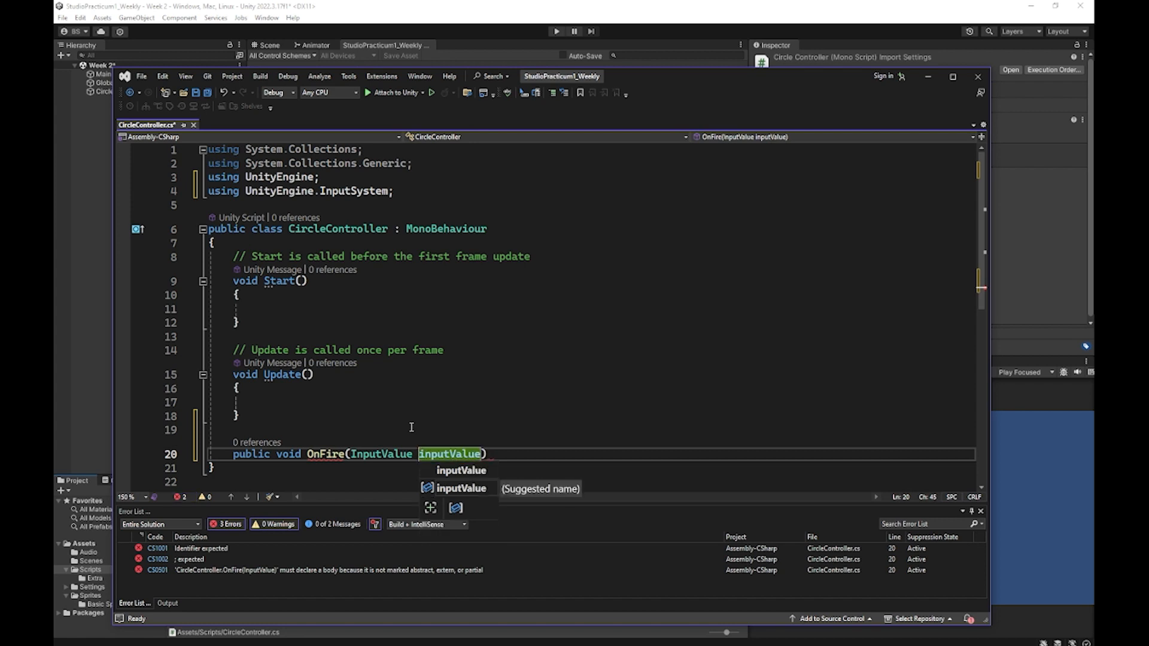
{"action": "key", "text": "Right"}
{"action": "type", "text": "{"}
{"action": "key", "text": "Return"}
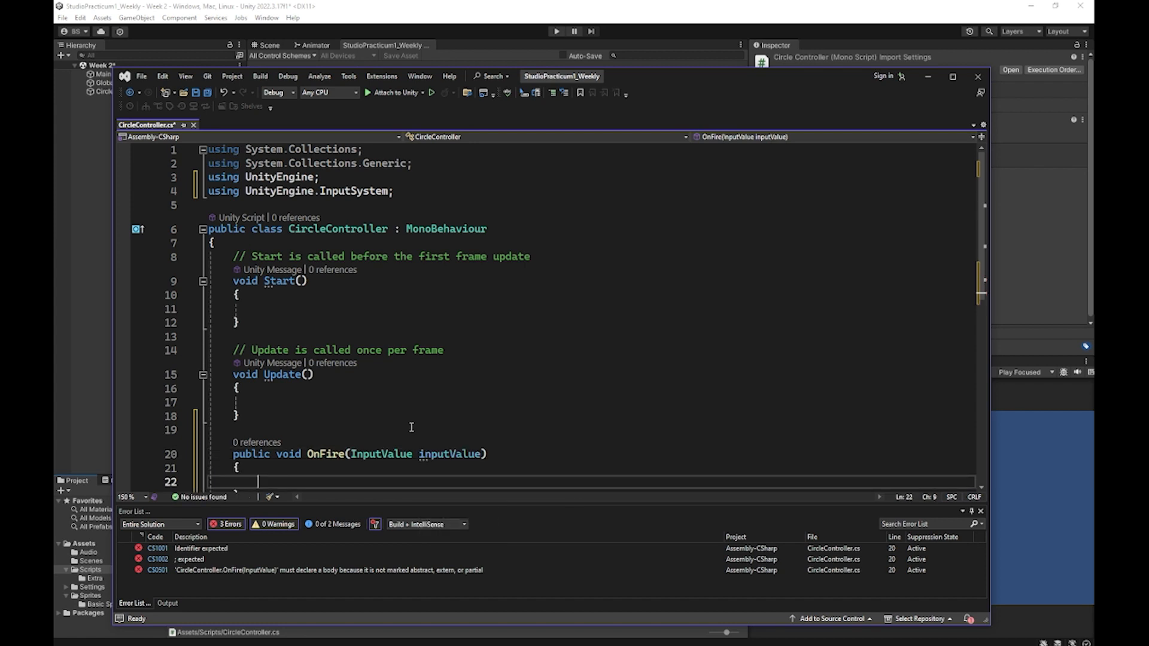
{"action": "scroll", "coordinate": [411, 426], "scroll_direction": "down", "scroll_amount": 2}
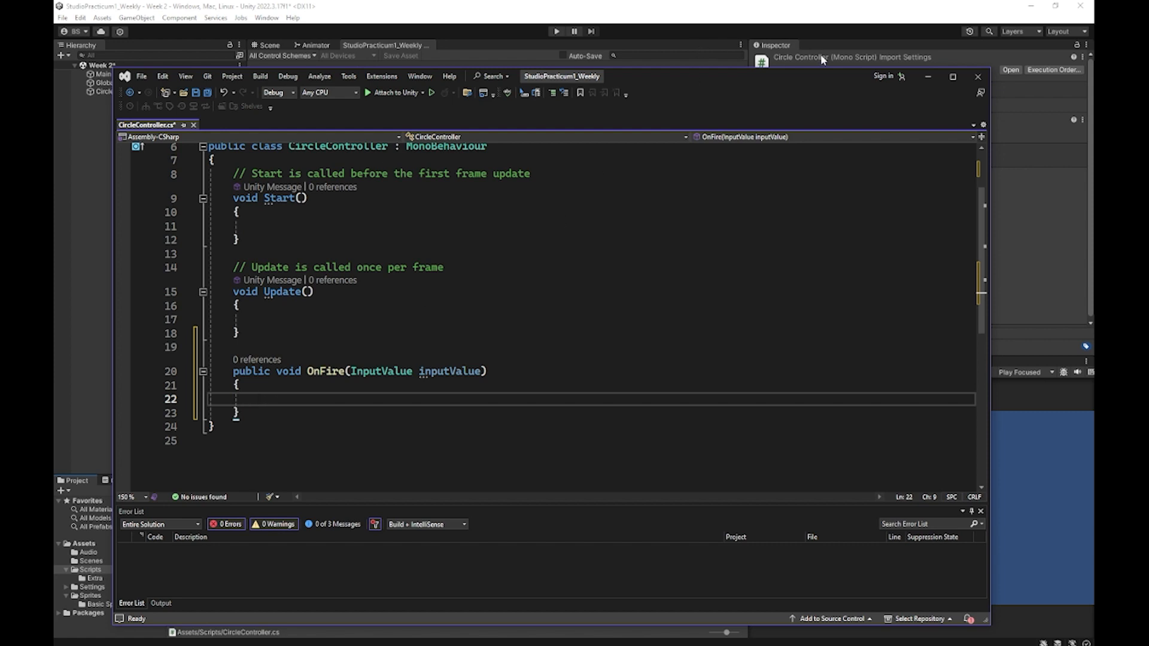
Step: Switch to Unity to examine the Circle's Sprite Renderer Color alongside the Scene view, and return to the CircleController script in Visual Studio
{"action": "left_click", "coordinate": [689, 80]}
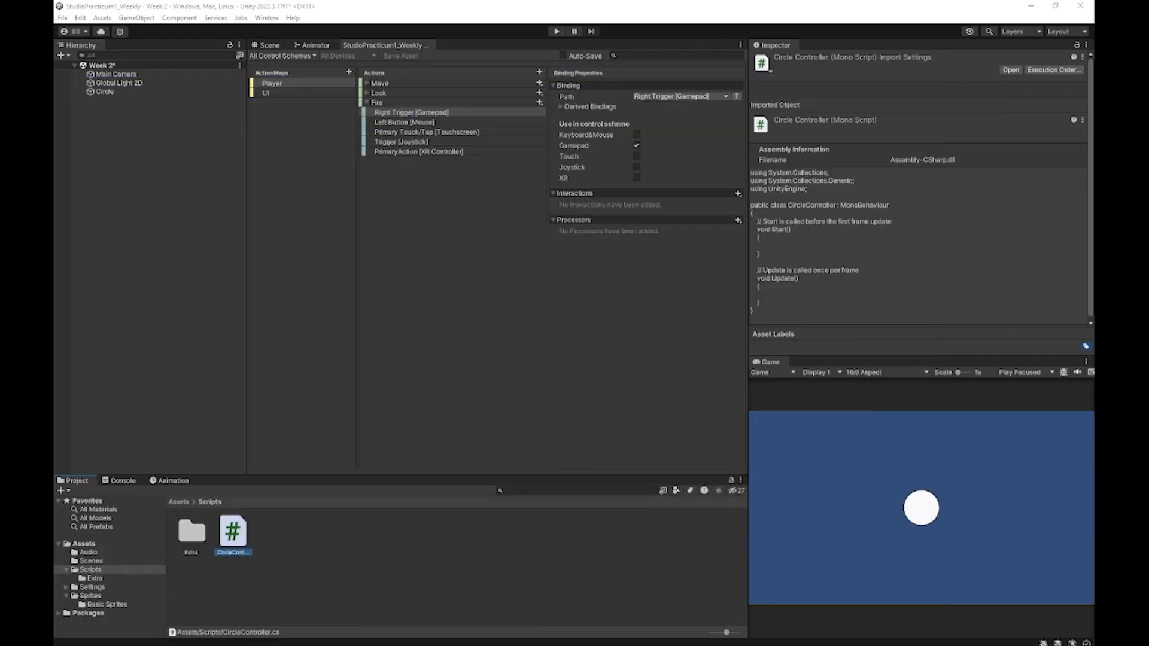
{"action": "left_click", "coordinate": [114, 91]}
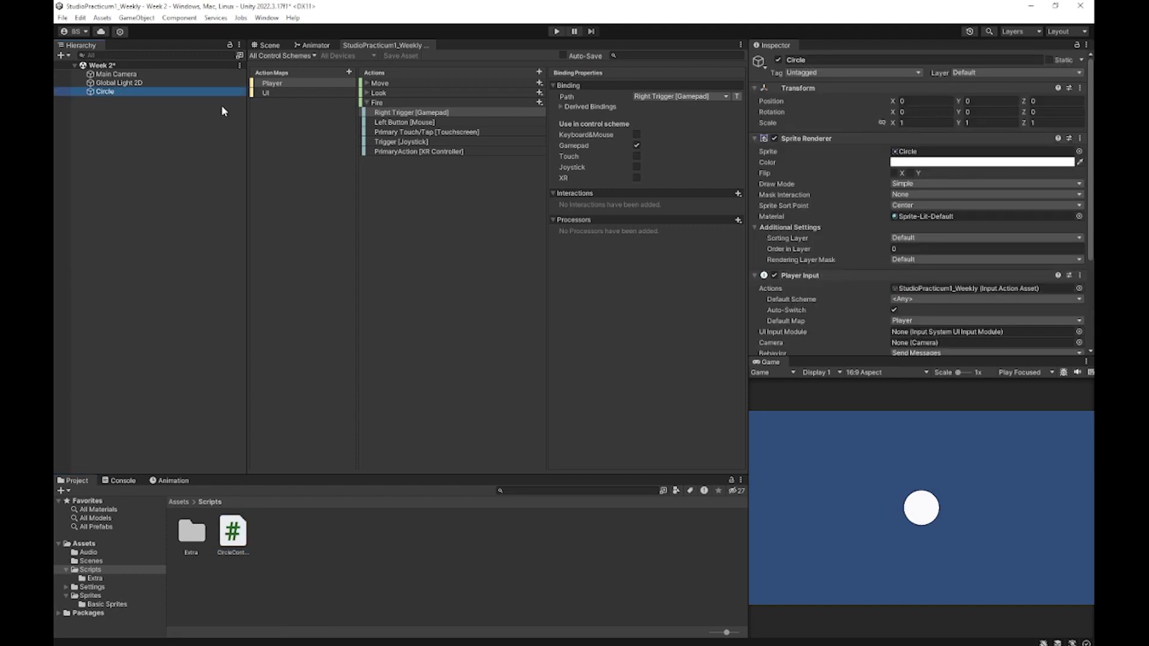
{"action": "left_click", "coordinate": [283, 46]}
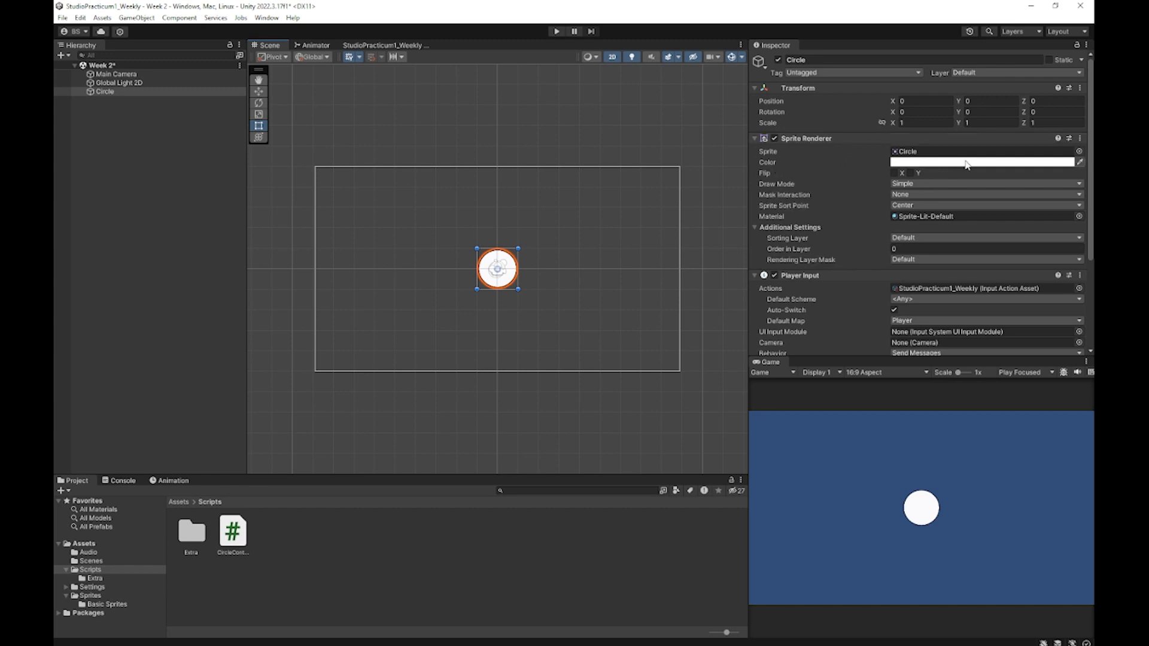
{"action": "left_click", "coordinate": [947, 164]}
{"action": "left_click_drag", "start_coordinate": [55, 179], "coordinate": [778, 57]}
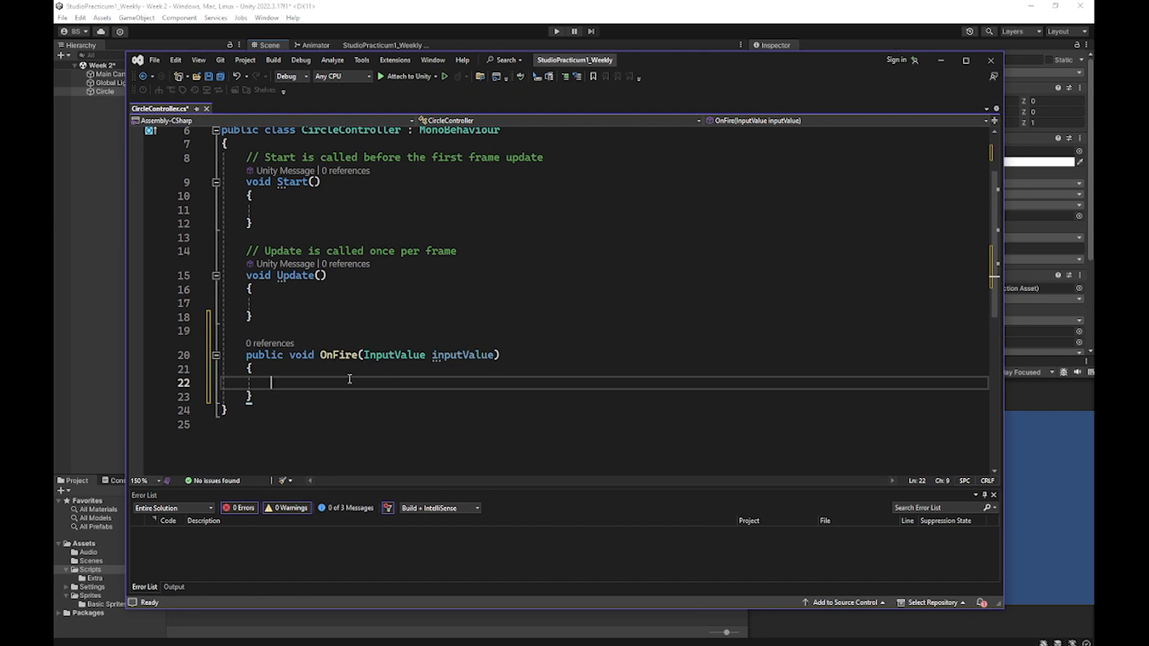
Step: Begin the OnFire body with a GetComponent<SpriteRenderer>() call
{"action": "type", "text": "Get"}
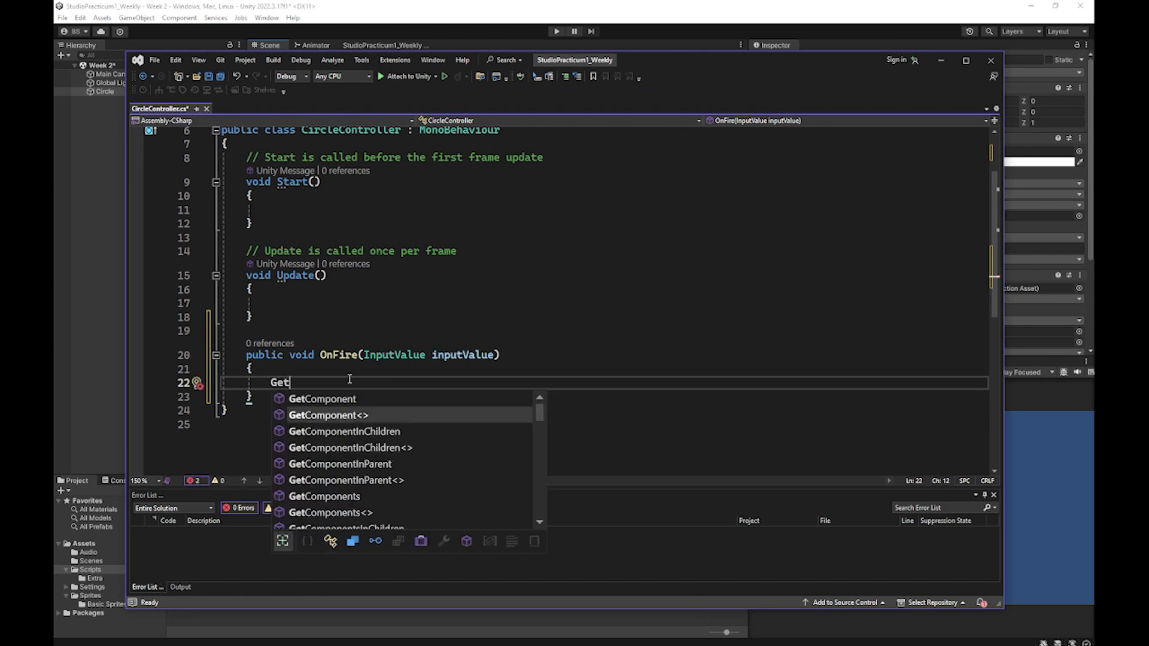
{"action": "key", "text": "Tab"}
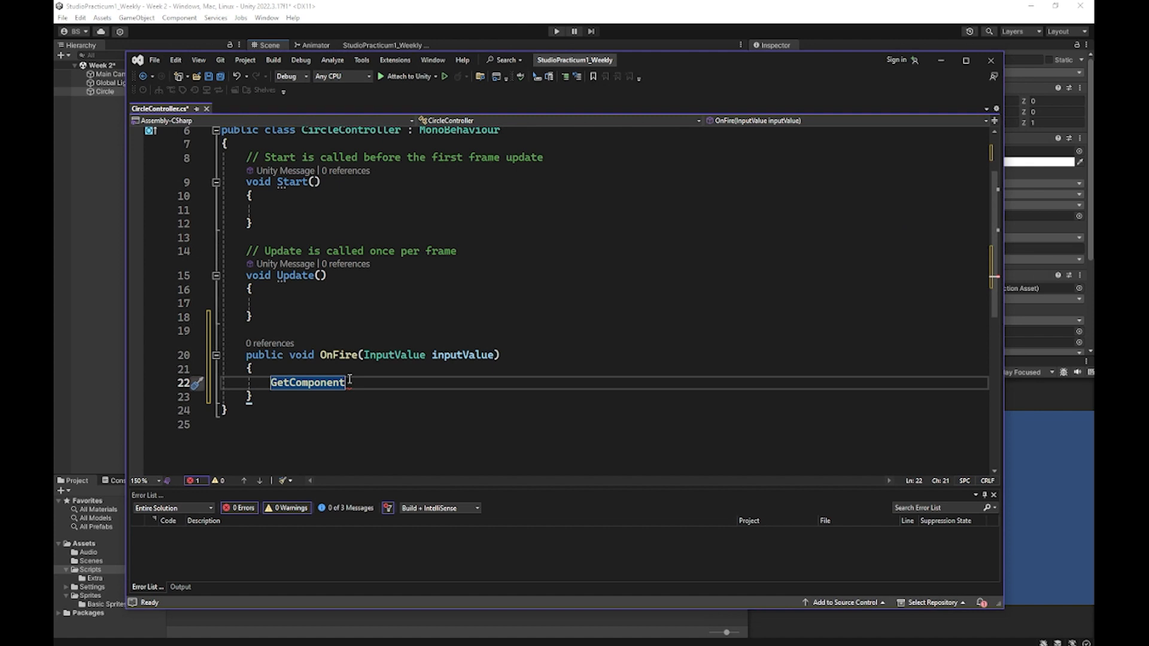
{"action": "type", "text": "<"}
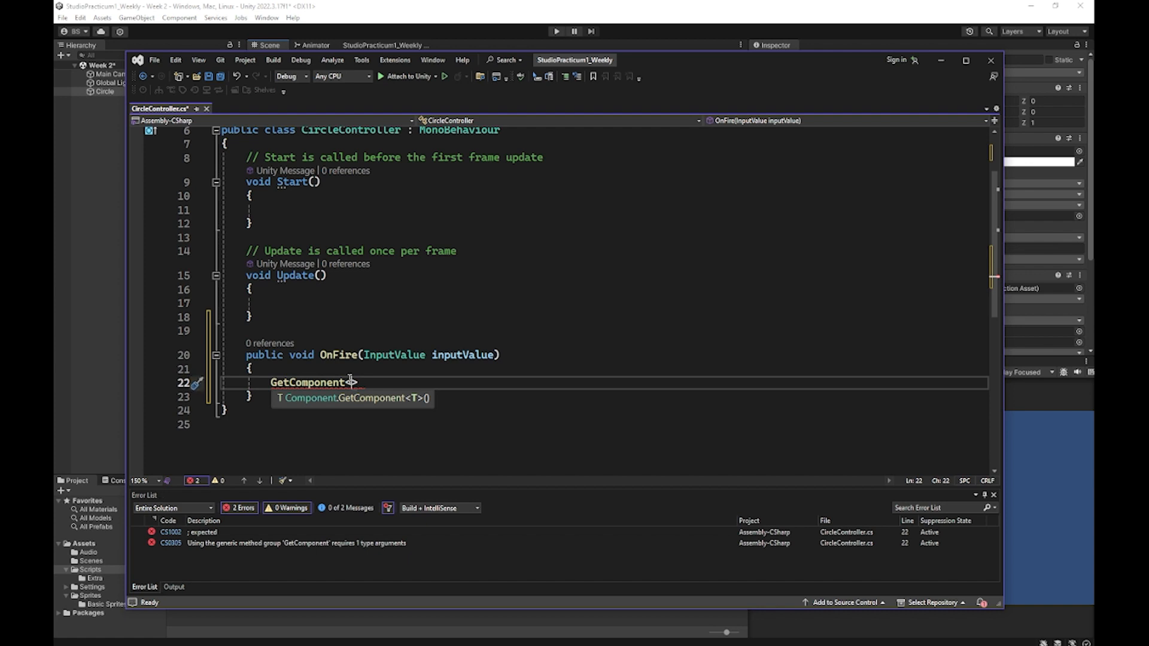
{"action": "type", "text": "Spre"}
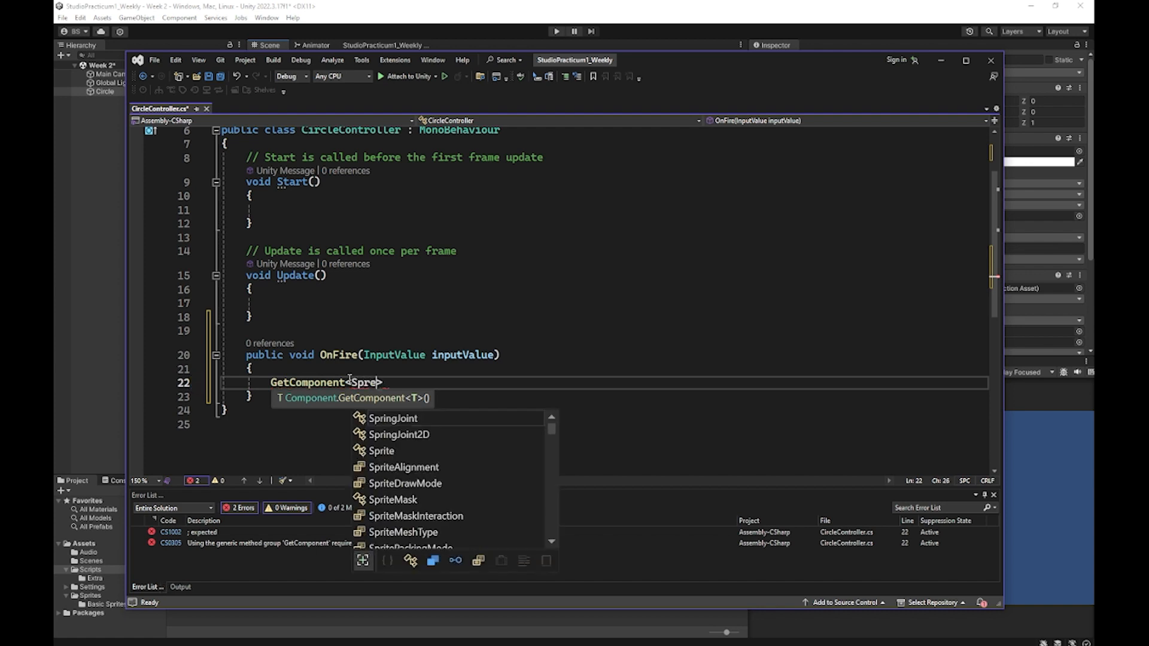
{"action": "key", "text": "BackSpace"}
{"action": "type", "text": "i"}
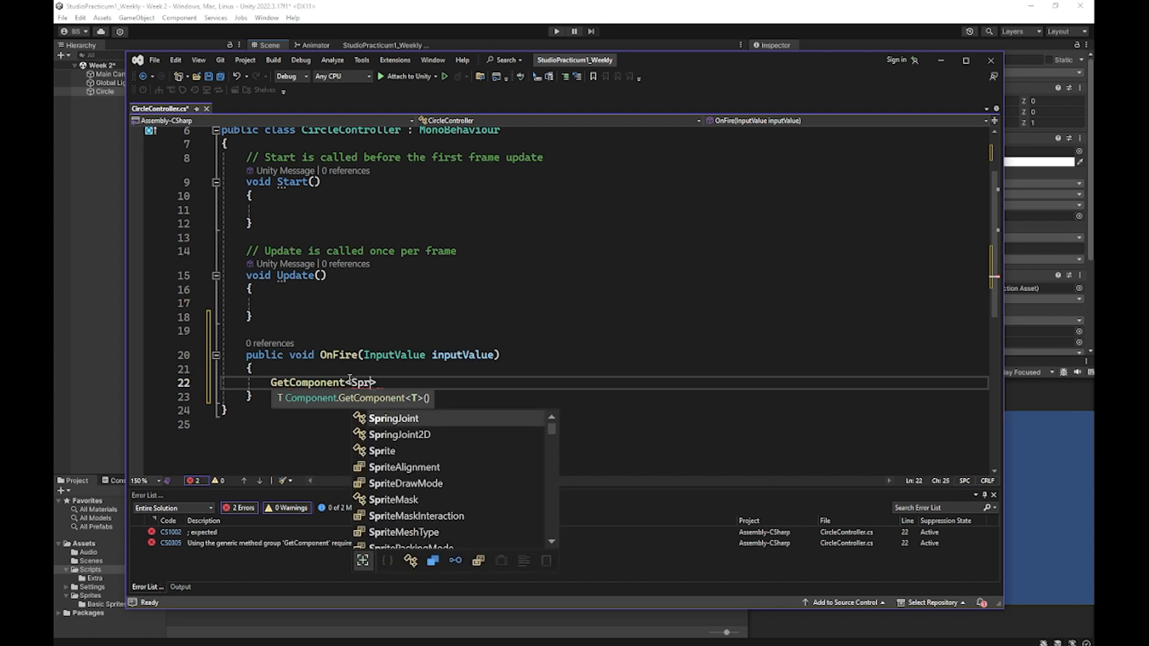
{"action": "key", "text": "Down"}
{"action": "key", "text": "Down"}
{"action": "key", "text": "Down"}
{"action": "key", "text": "Down"}
{"action": "key", "text": "Down"}
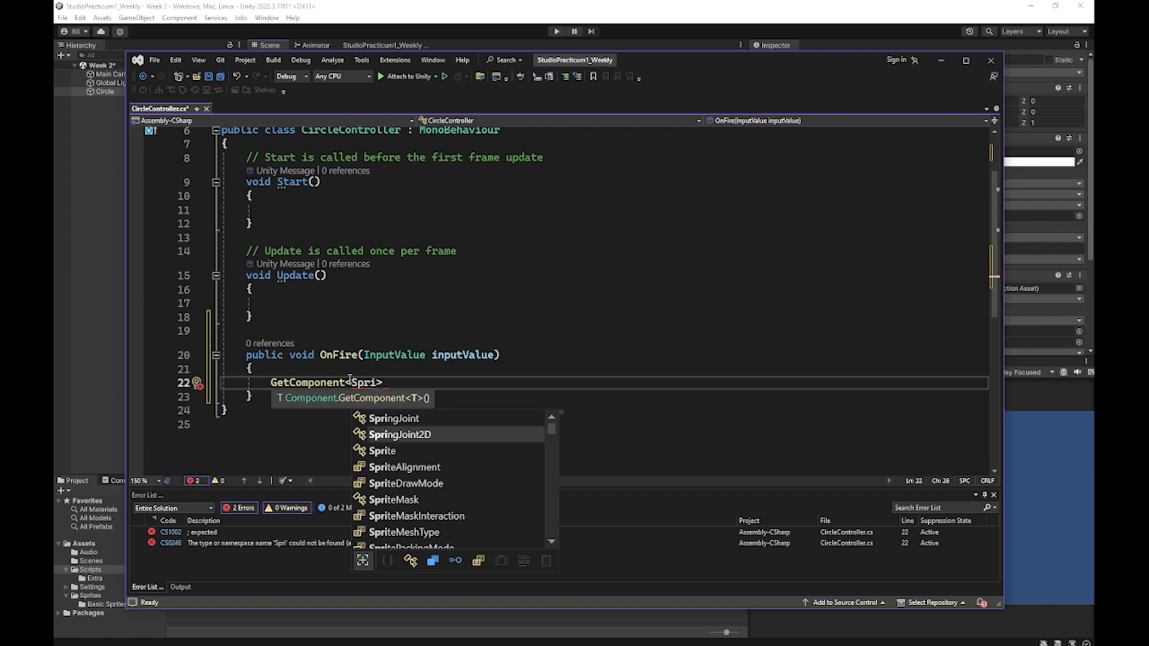
{"action": "key", "text": "Down"}
{"action": "key", "text": "Down"}
{"action": "key", "text": "Down"}
{"action": "key", "text": "Down"}
{"action": "key", "text": "Down"}
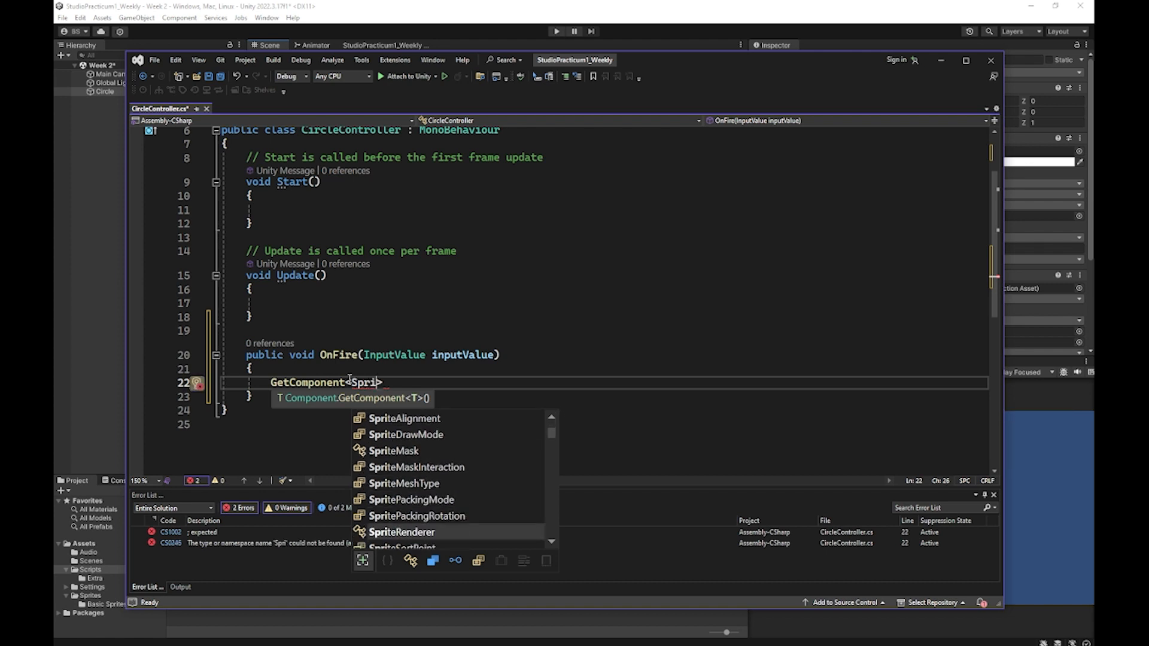
{"action": "key", "text": "Tab"}
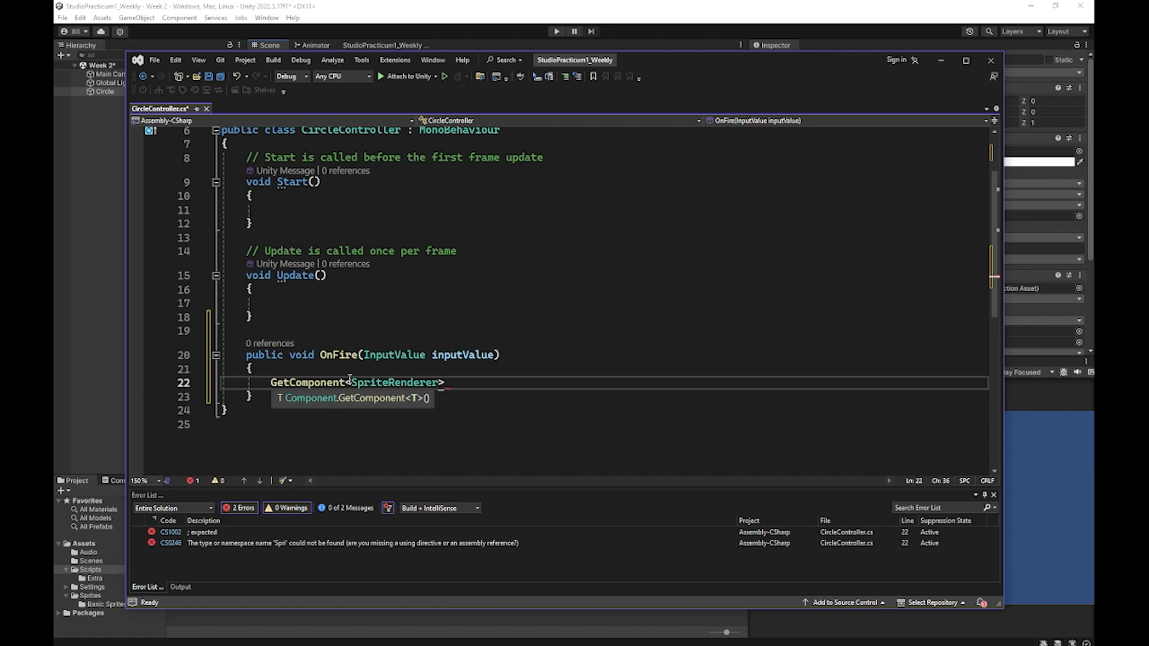
{"action": "type", "text": "()"}
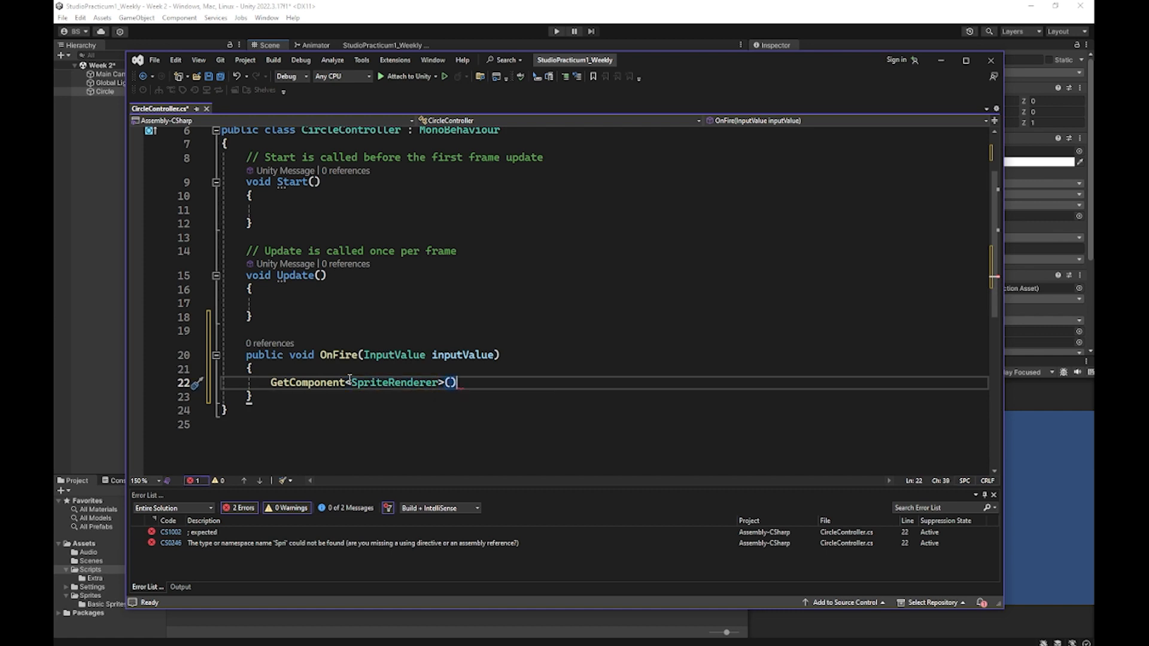
Step: Complete the OnFire statement by assigning Color.red to the Sprite Renderer's color, and save all files
{"action": "type", "text": ".color"}
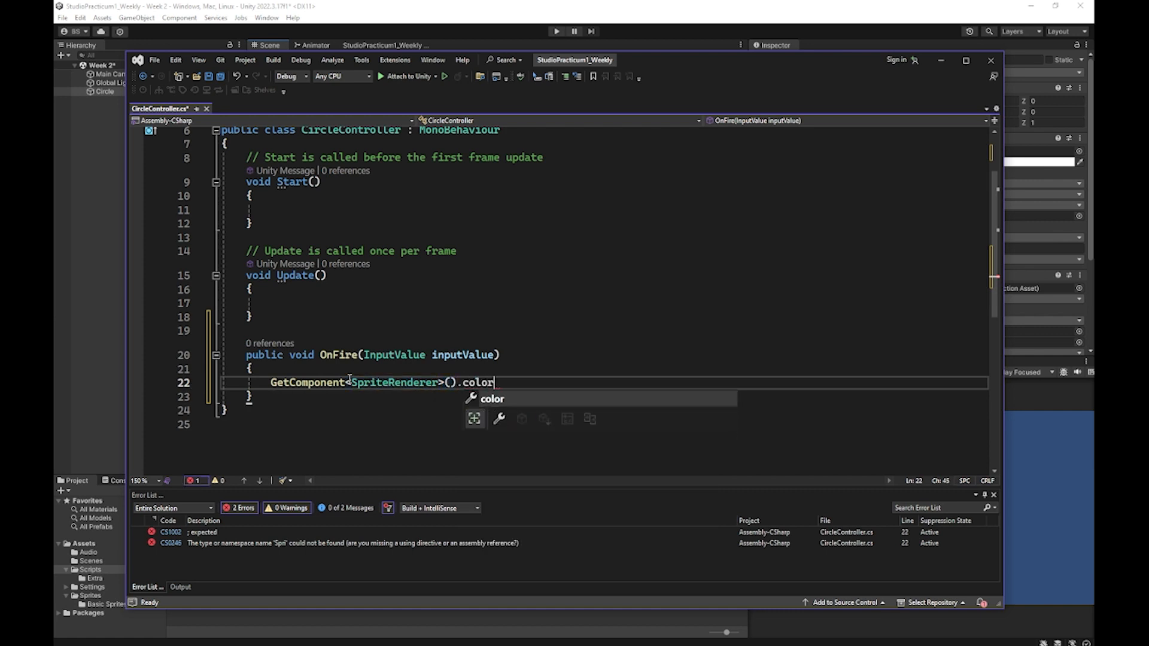
{"action": "type", "text": " ="}
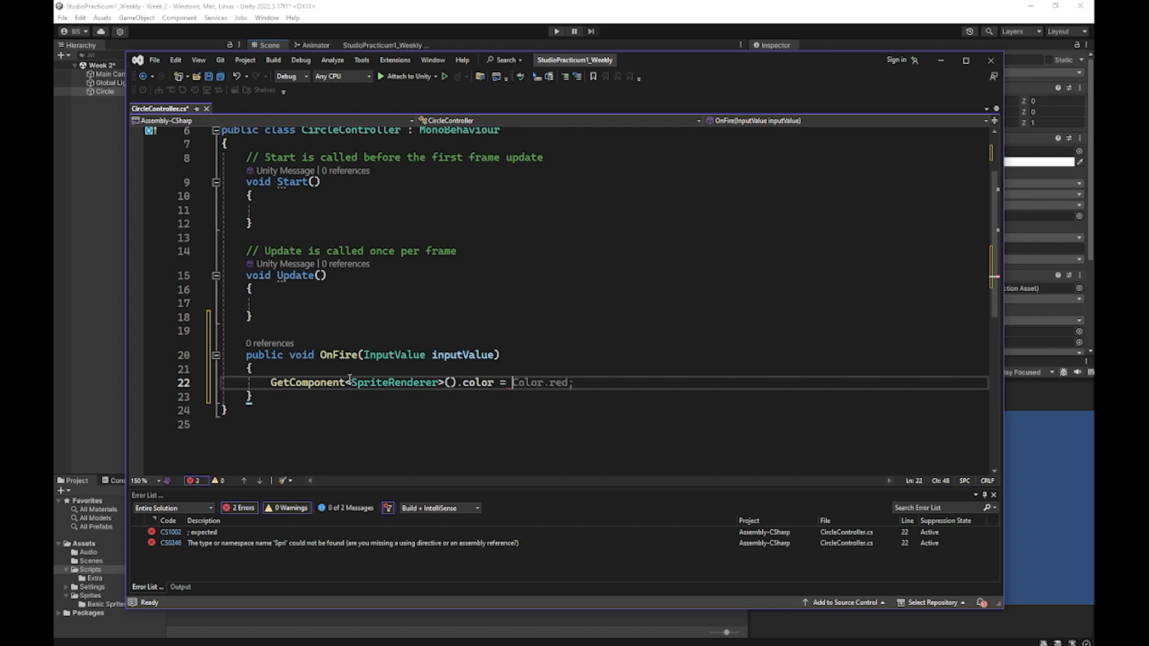
{"action": "key", "text": "Tab"}
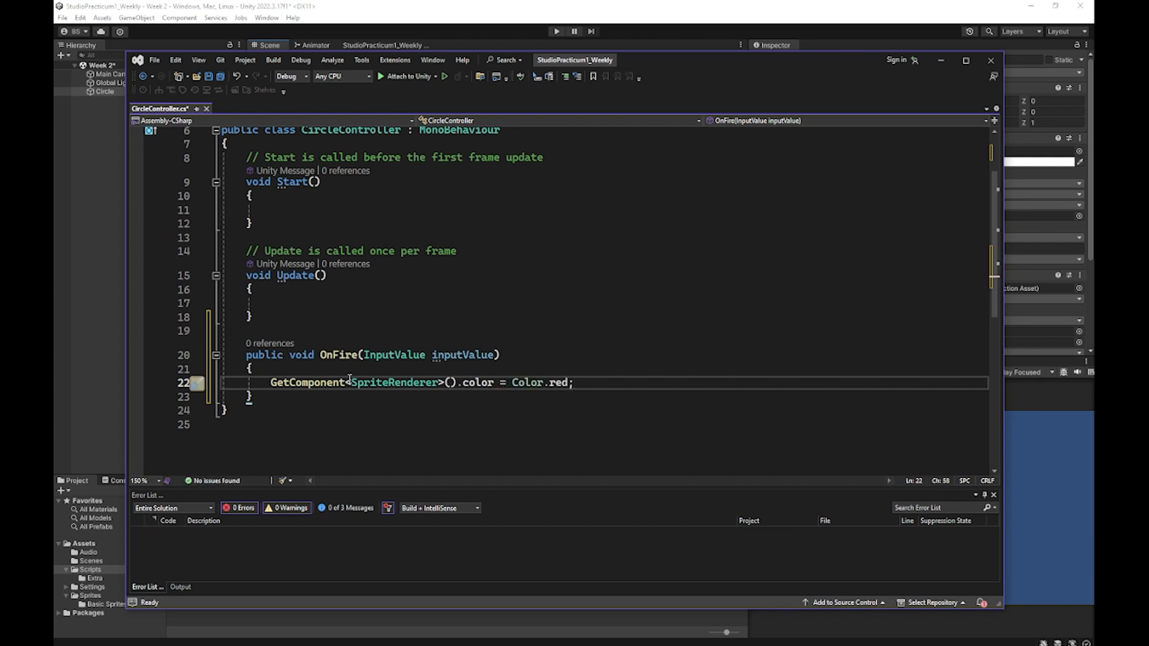
{"action": "left_click", "coordinate": [155, 60]}
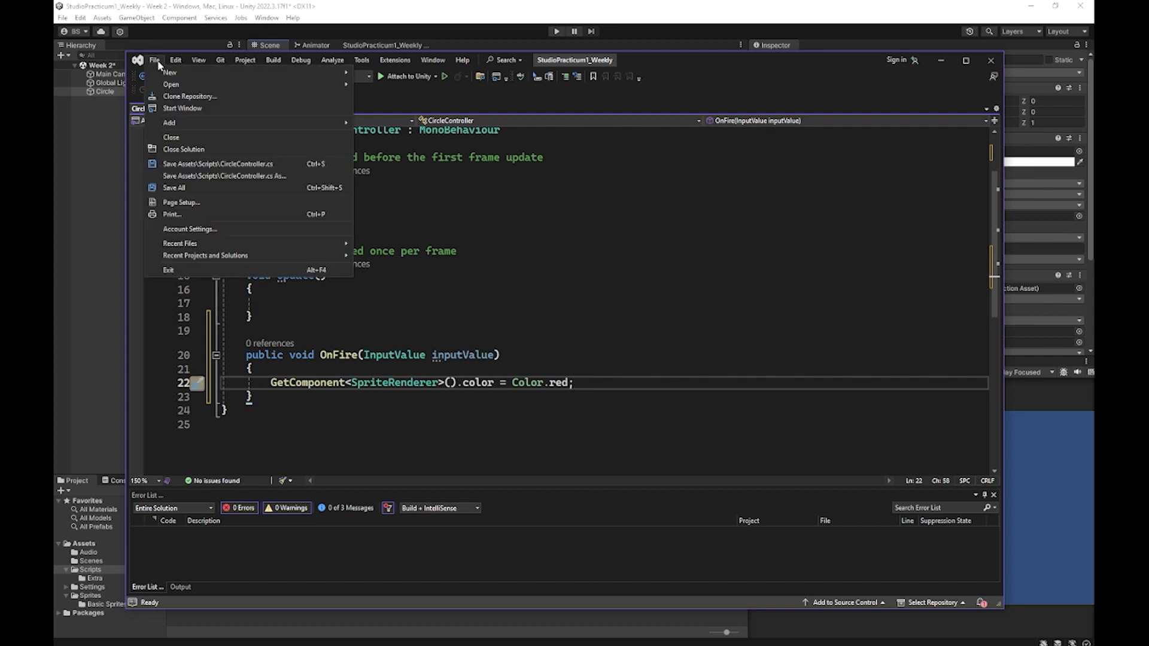
{"action": "left_click", "coordinate": [192, 186]}
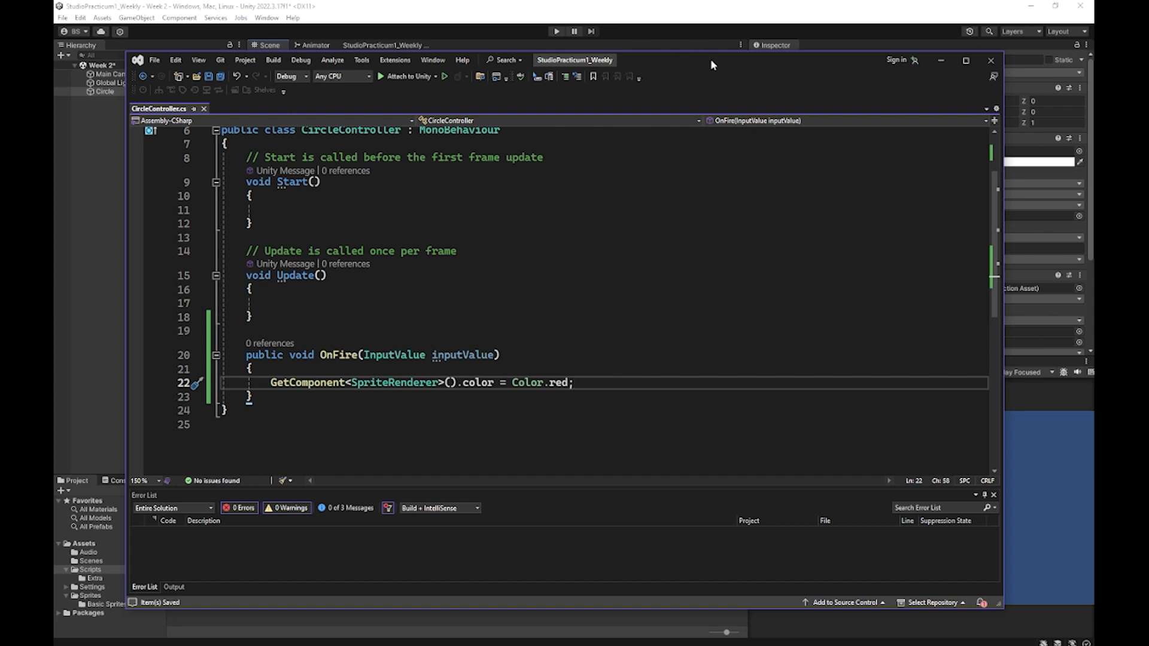
Step: Switch to Unity to review the Fire action's bindings in the StudioPracticum1_Weekly input actions, and return to the Scene view
{"action": "left_click_drag", "start_coordinate": [711, 61], "coordinate": [54, 85]}
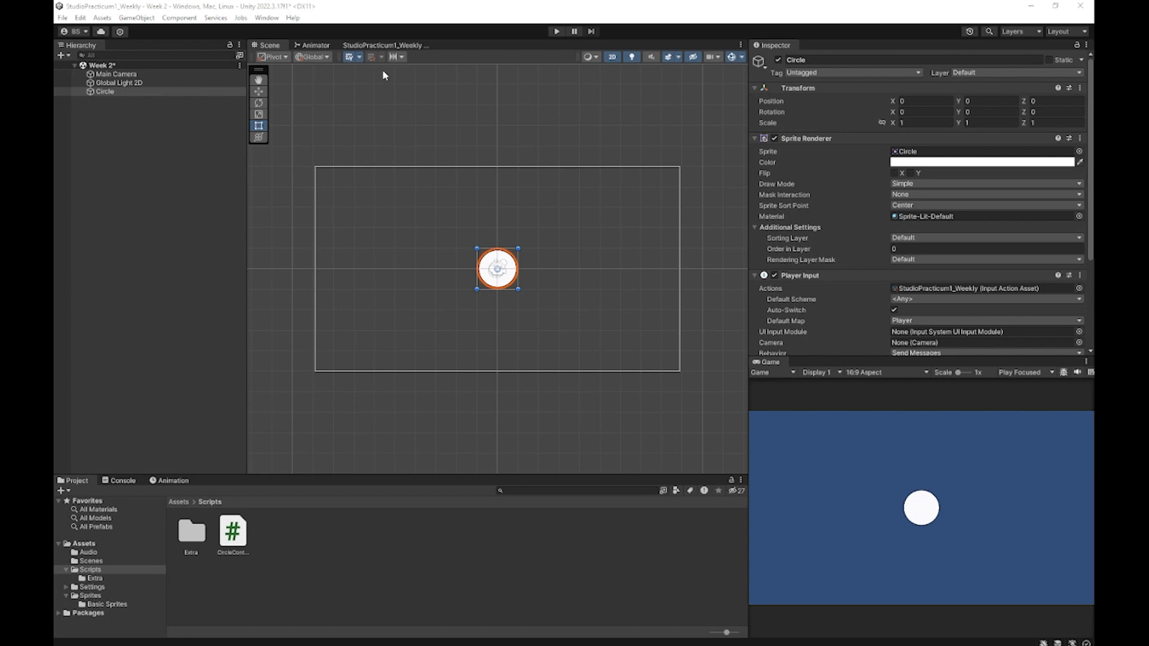
{"action": "left_click", "coordinate": [361, 48]}
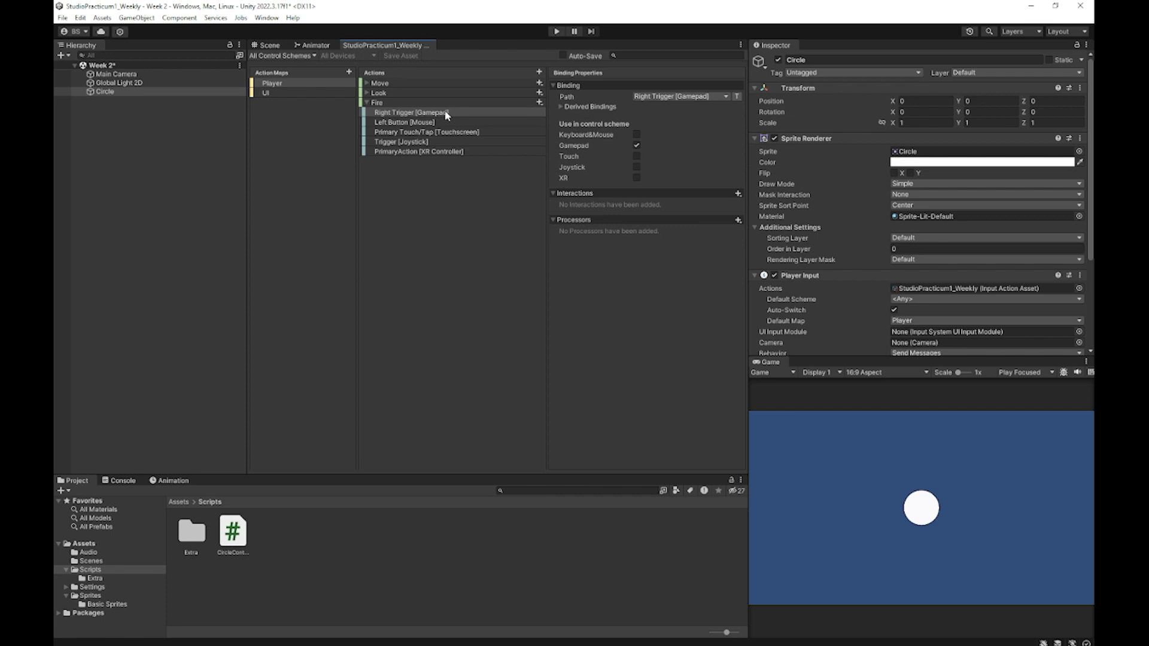
{"action": "left_click", "coordinate": [269, 46]}
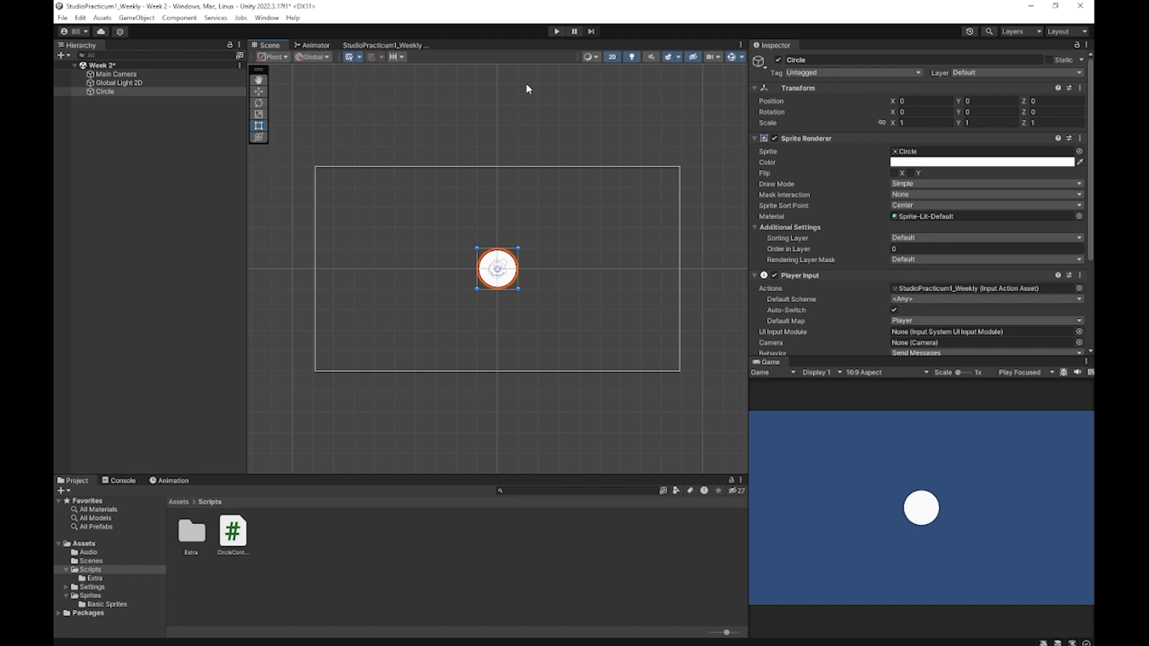
Step: Run the game in Play mode, trigger the Fire action to test the Circle's color change, and stop playing
{"action": "left_click", "coordinate": [555, 31]}
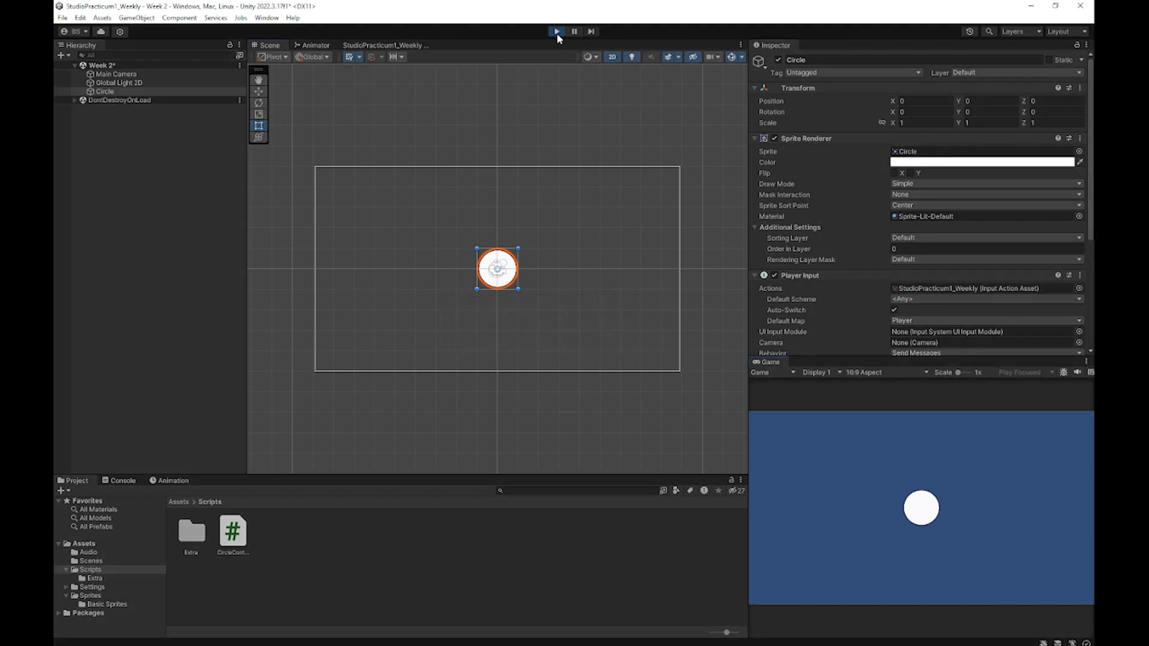
{"action": "key", "text": "space"}
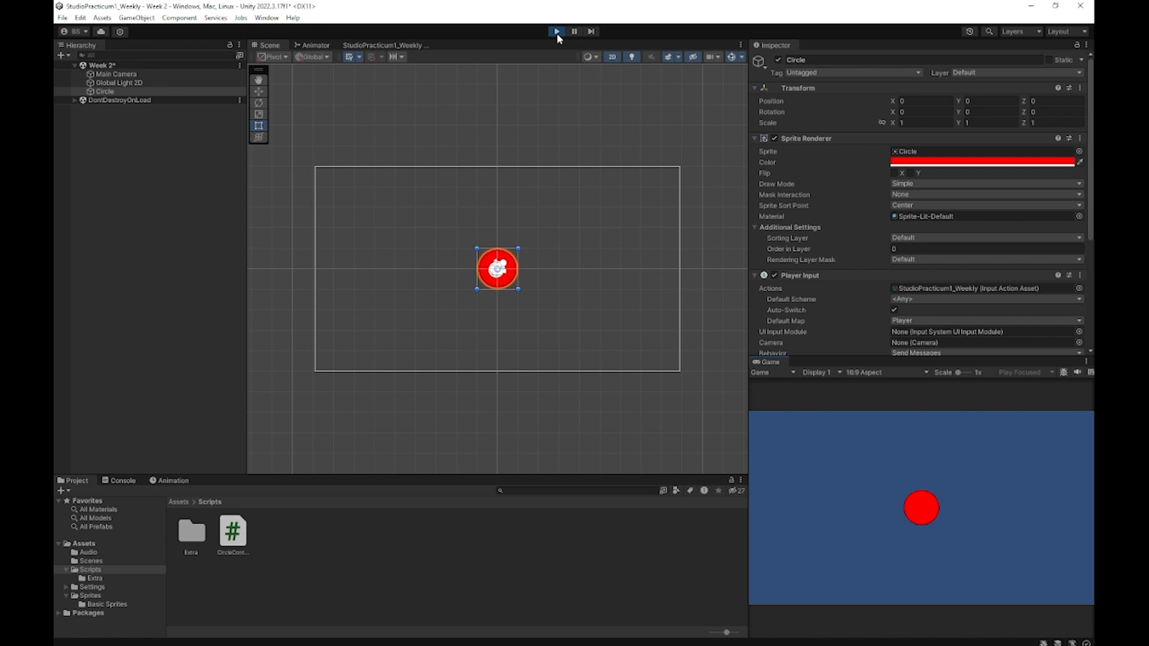
{"action": "left_click", "coordinate": [556, 32]}
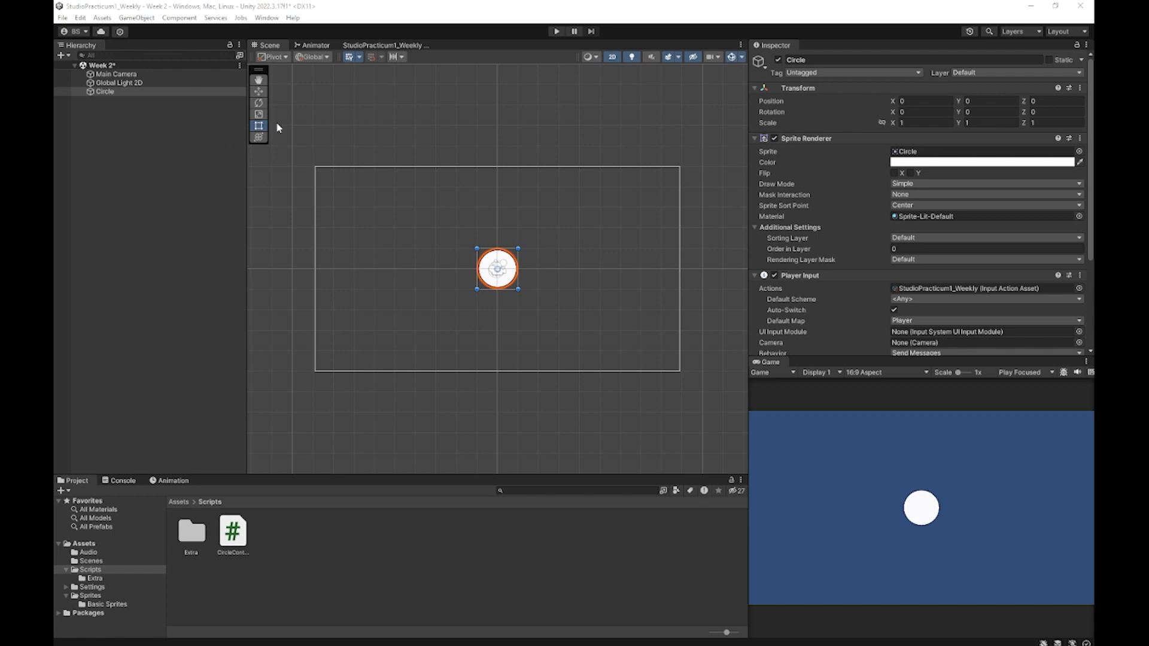
Step: Add a new action named MakeBlue to the Player action map of the StudioPracticum1_Weekly input actions
{"action": "left_click", "coordinate": [383, 47]}
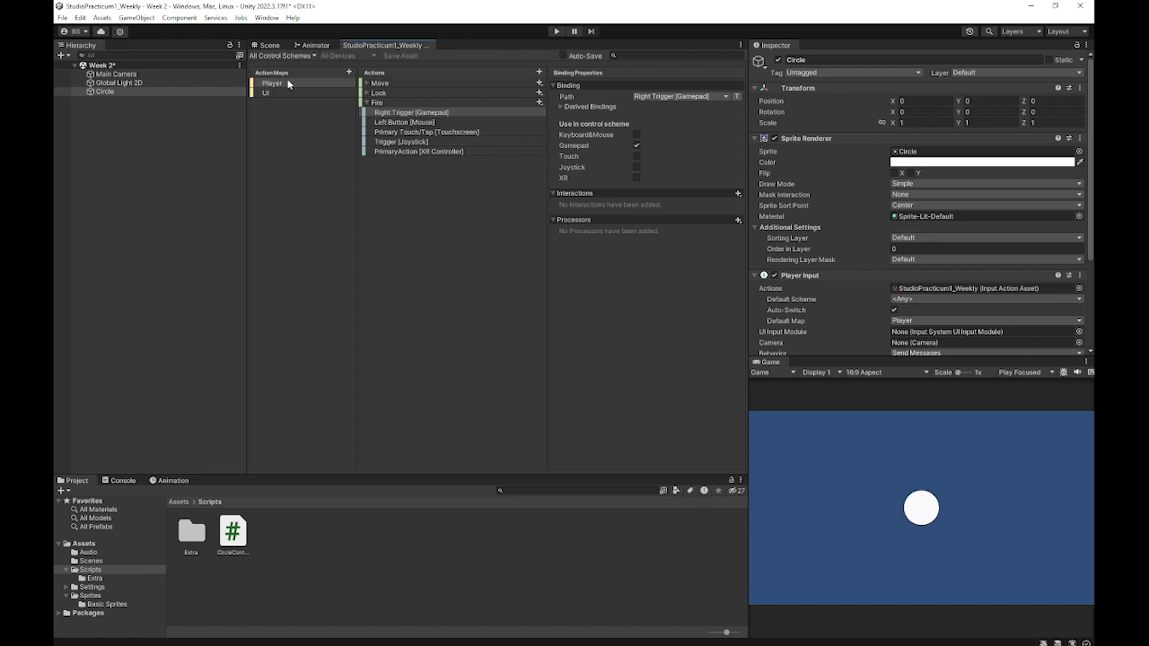
{"action": "left_click", "coordinate": [345, 86]}
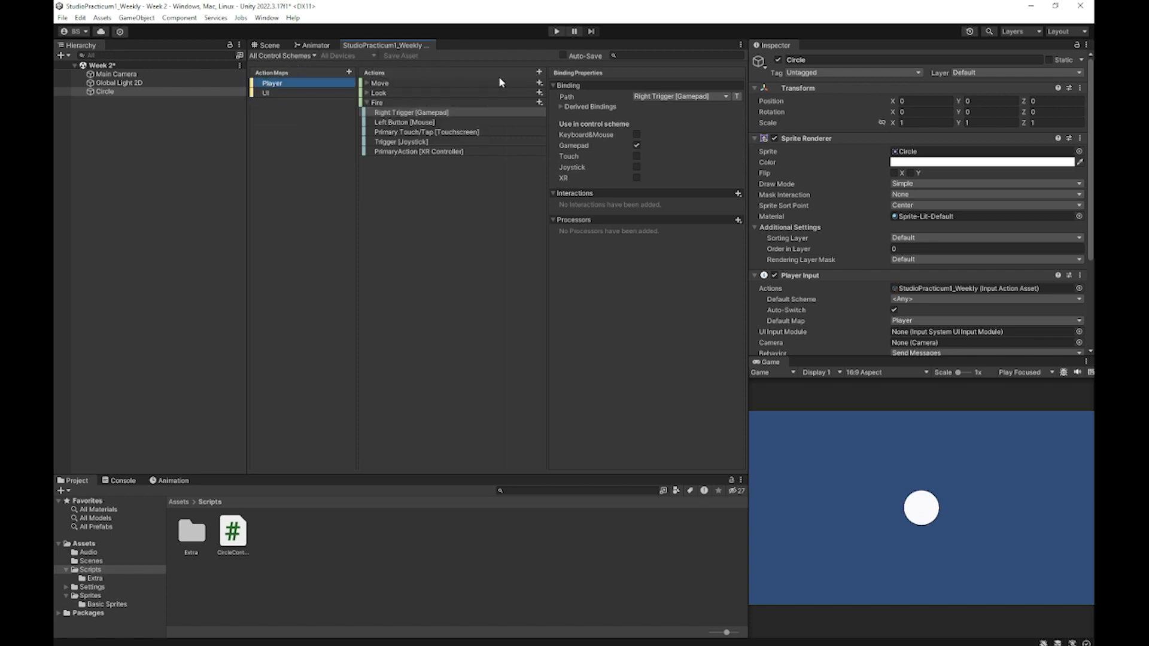
{"action": "left_click", "coordinate": [539, 72]}
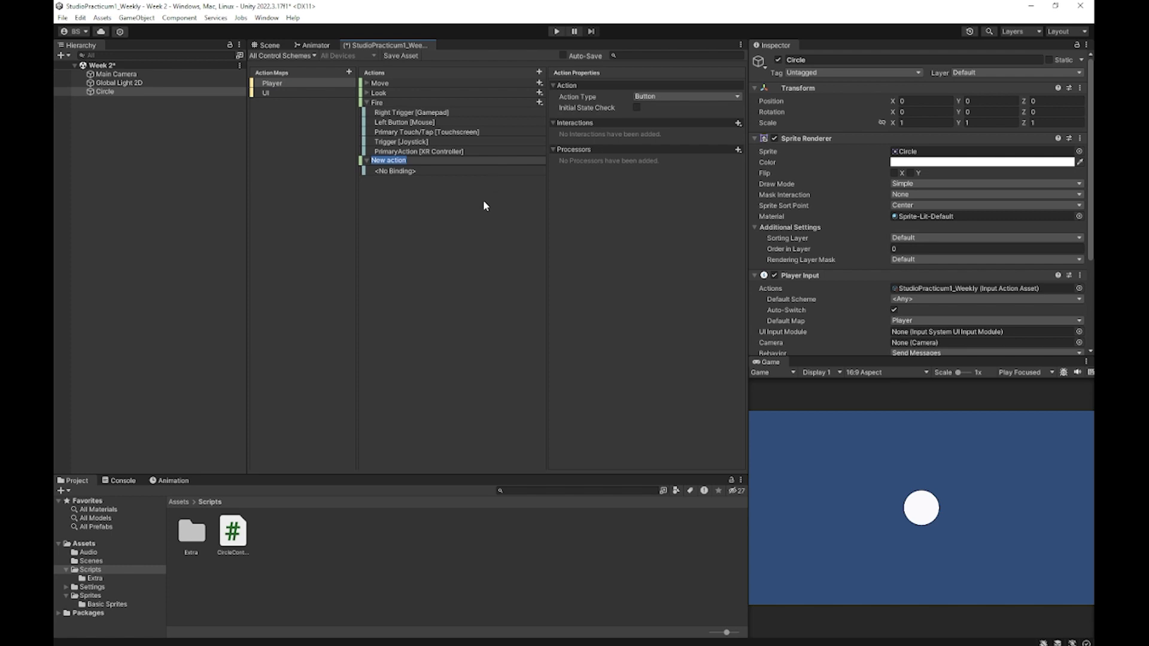
{"action": "type", "text": "MakeBlue"}
{"action": "key", "text": "Return"}
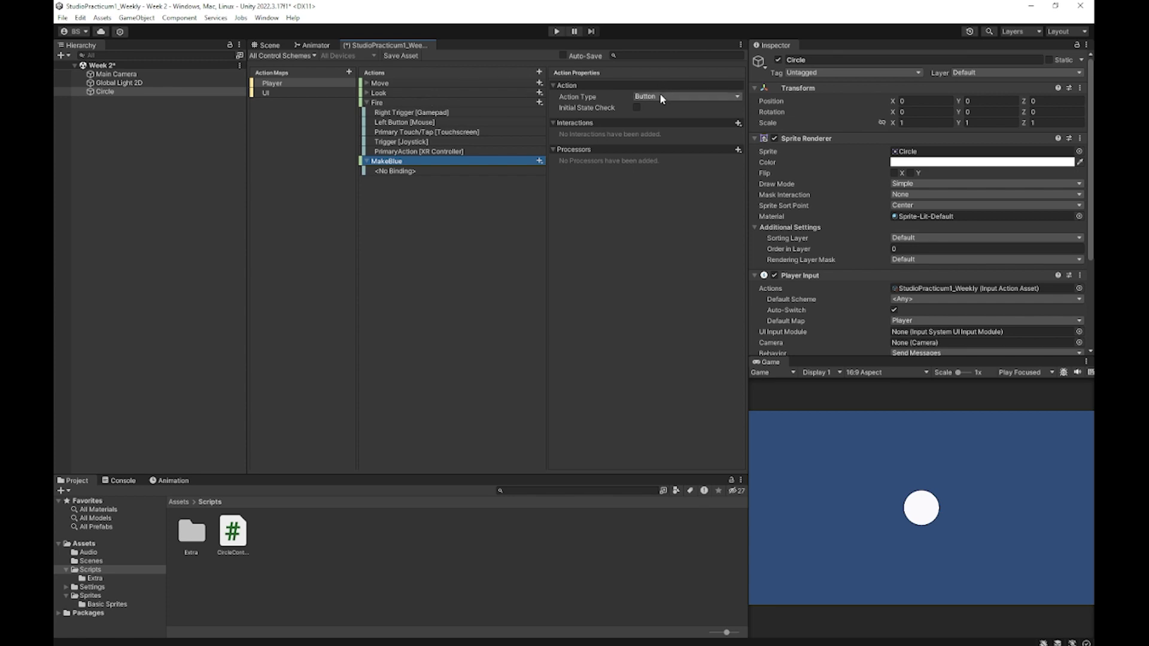
Step: Set the path of MakeBlue's empty binding to Button South [Gamepad] by listening for the controller button
{"action": "left_click", "coordinate": [392, 172]}
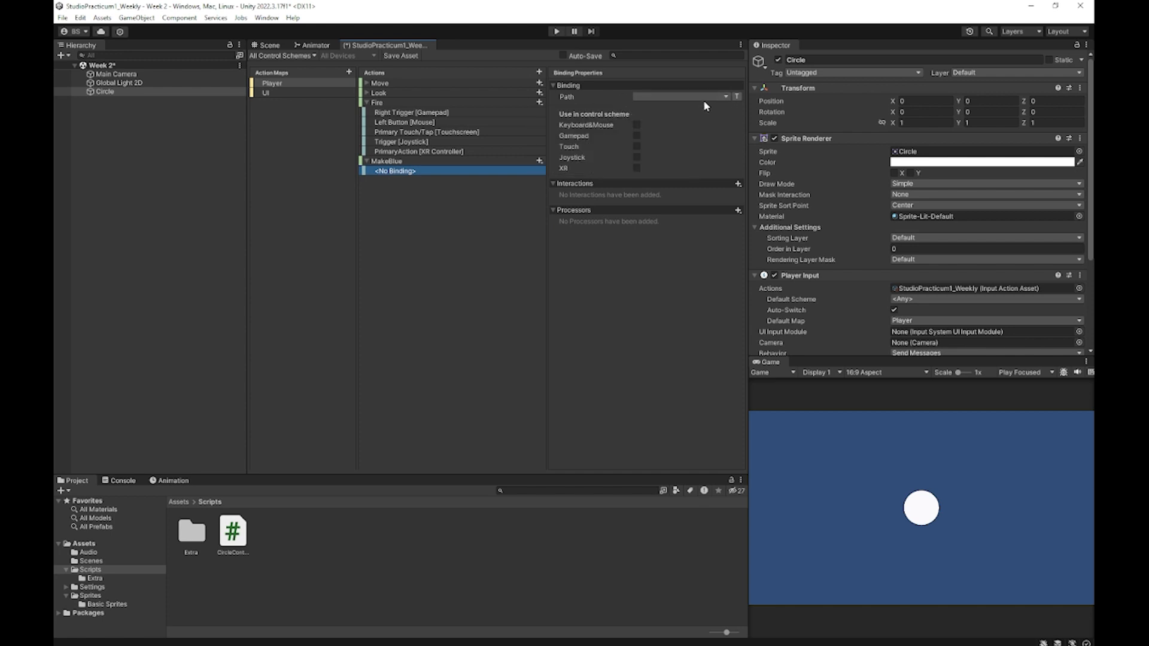
{"action": "left_click", "coordinate": [726, 97]}
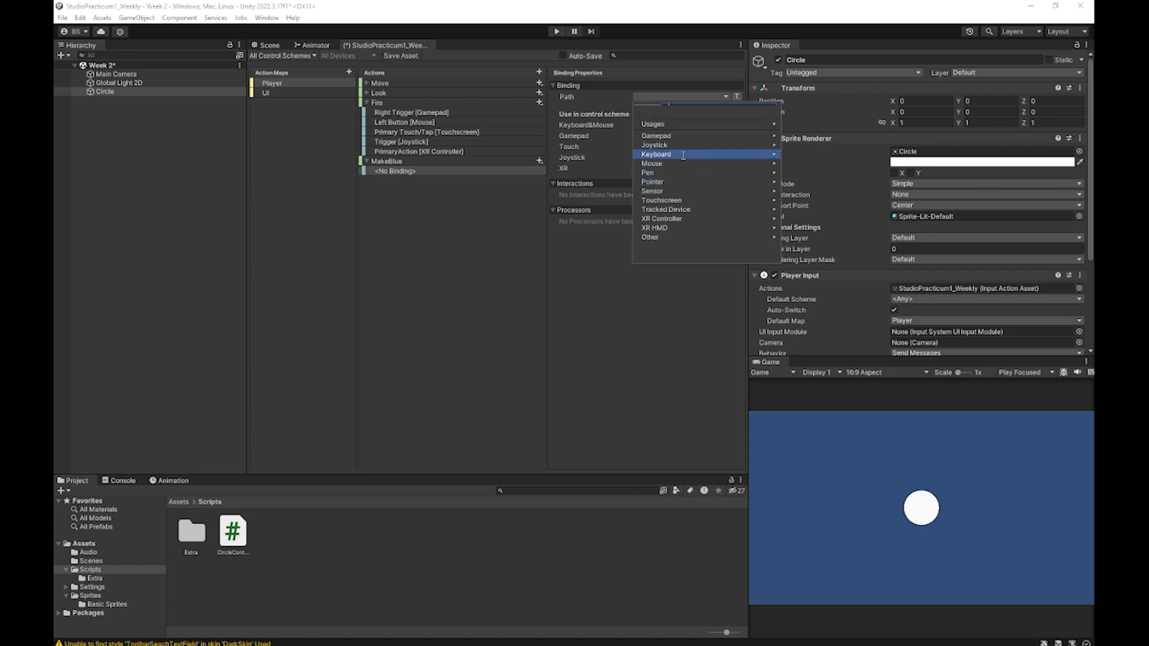
{"action": "left_click", "coordinate": [647, 108]}
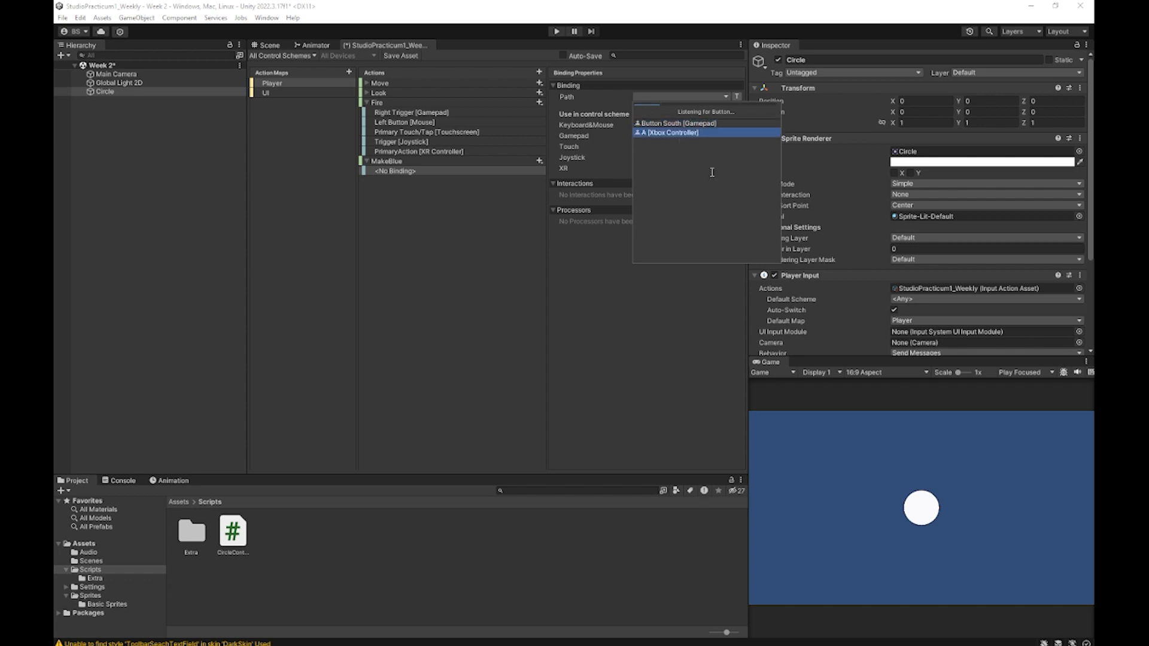
{"action": "left_click", "coordinate": [678, 122]}
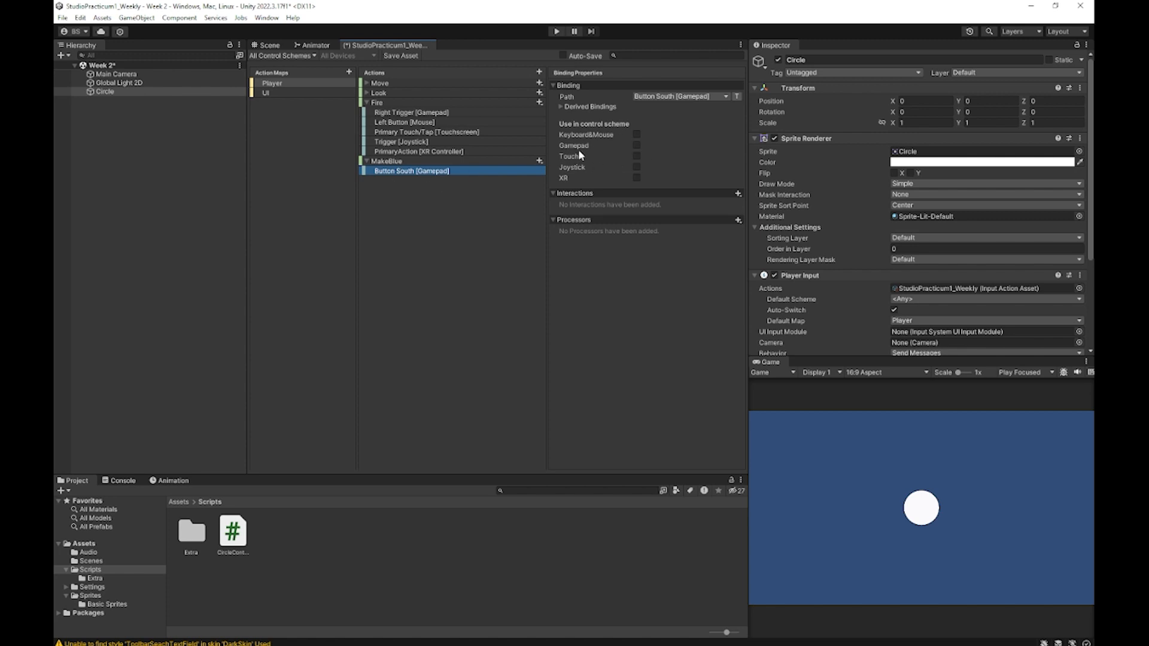
Step: Enable the Gamepad control scheme for MakeBlue's Button South binding, matching Fire's Right Trigger binding
{"action": "left_click", "coordinate": [407, 113]}
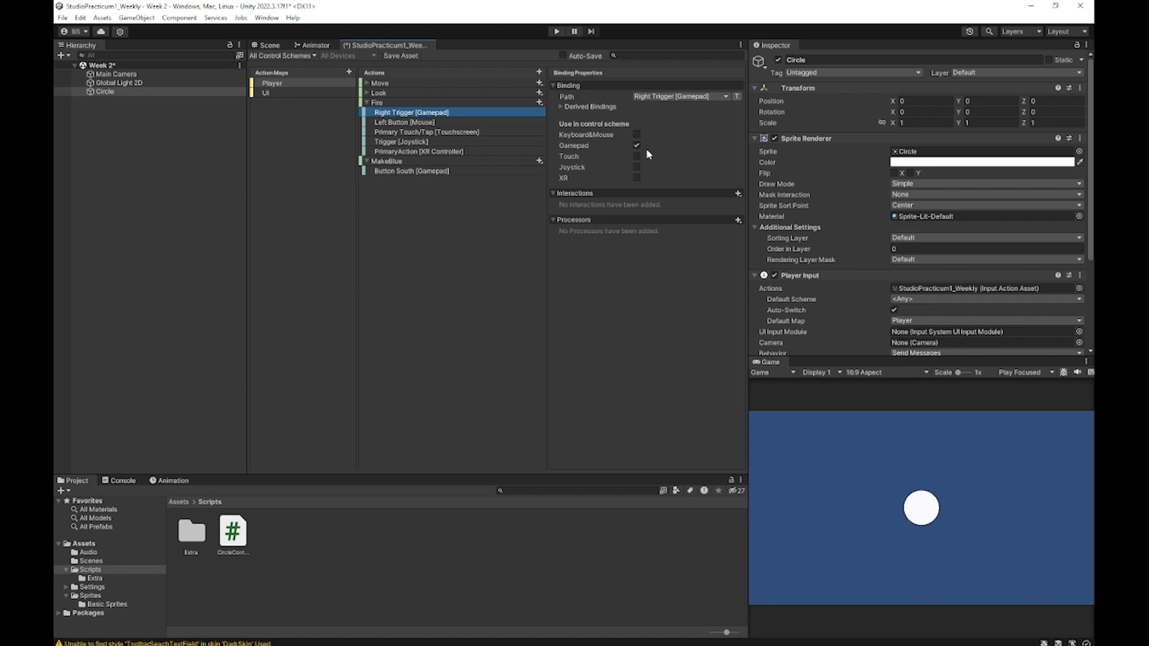
{"action": "left_click", "coordinate": [424, 172]}
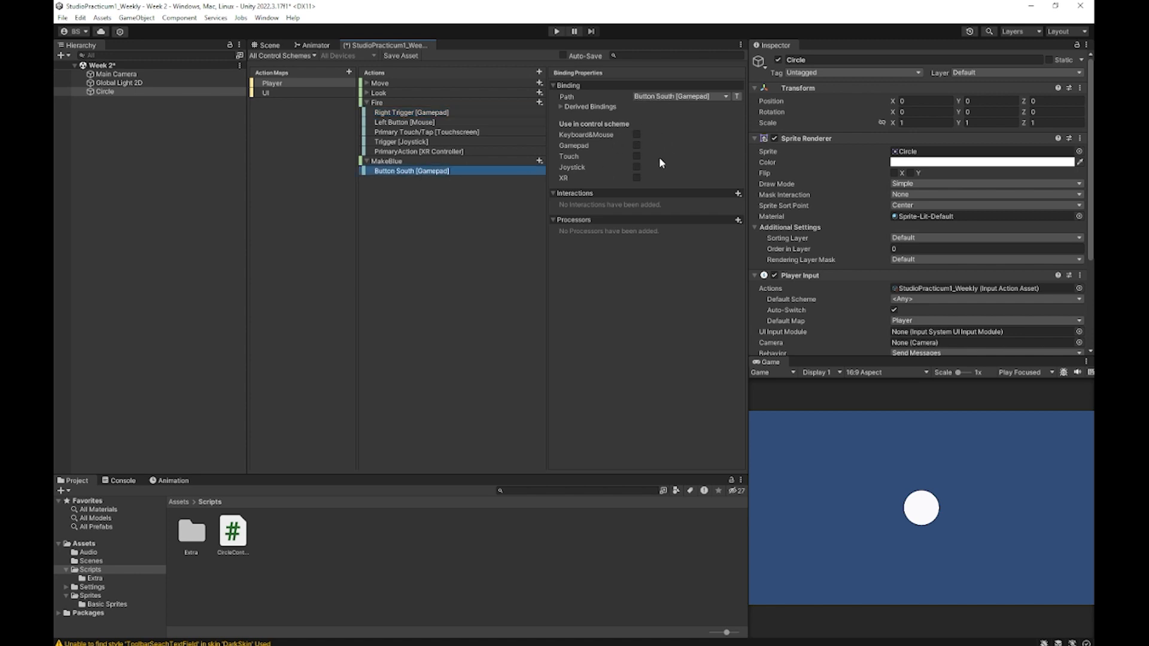
{"action": "left_click", "coordinate": [637, 145]}
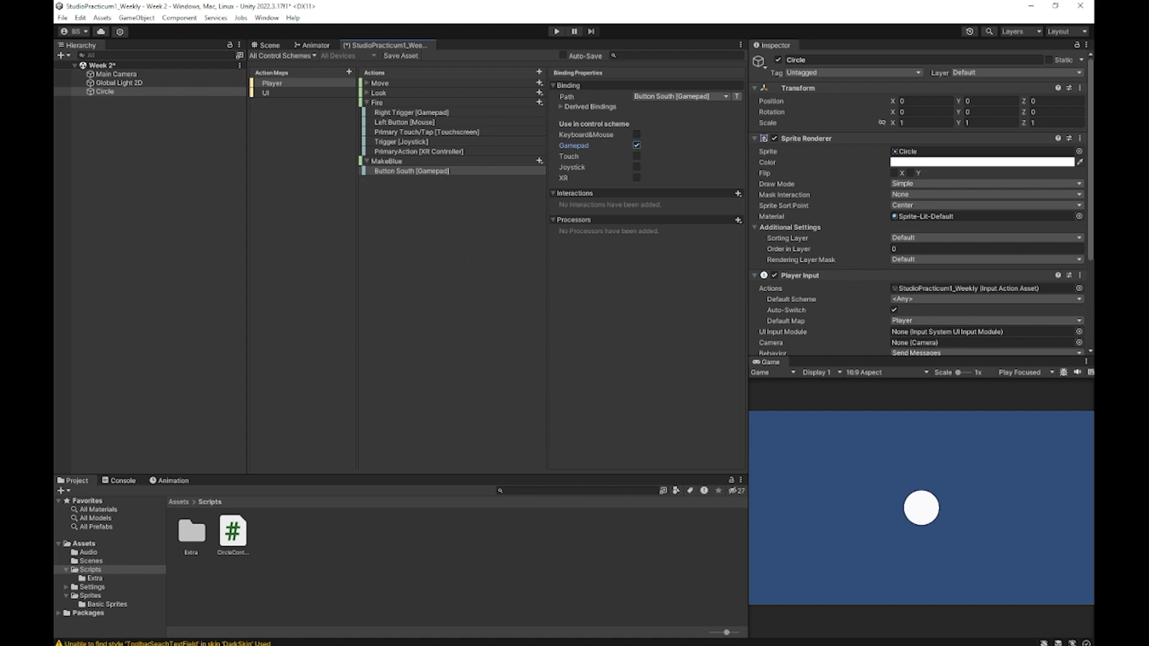
Step: Bring back the CircleController script in Visual Studio and paste a copy of the OnFire method below the original
{"action": "left_click_drag", "start_coordinate": [55, 179], "coordinate": [736, 56]}
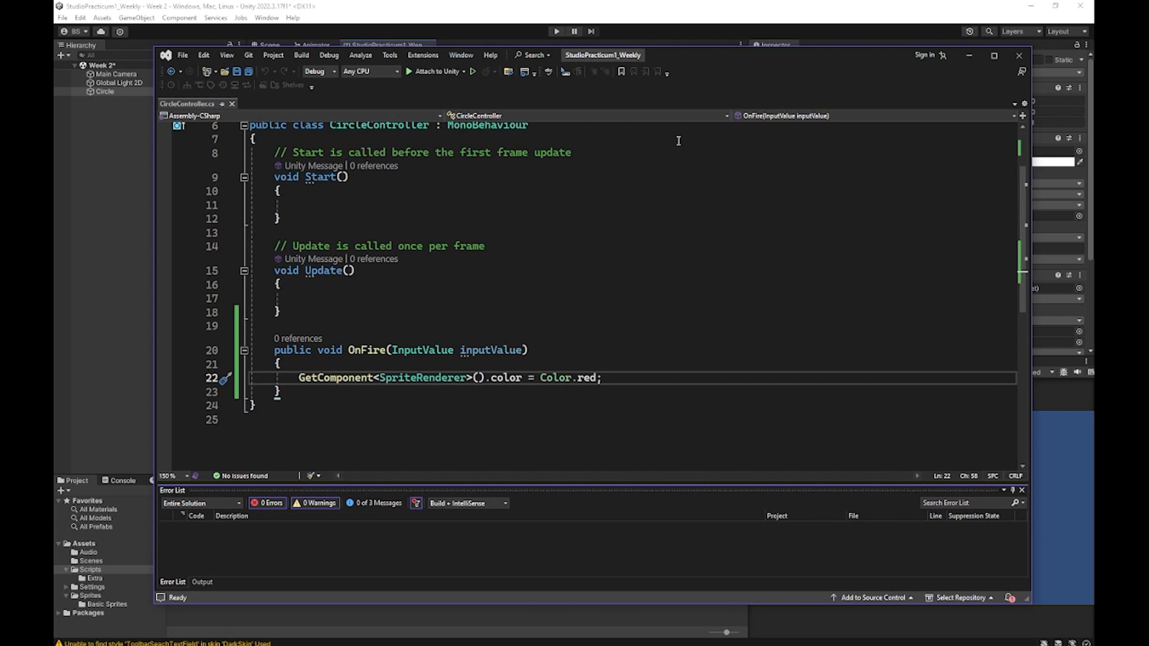
{"action": "scroll", "coordinate": [599, 239], "scroll_direction": "down", "scroll_amount": 2}
{"action": "left_click_drag", "start_coordinate": [255, 265], "coordinate": [350, 309]}
{"action": "key", "text": "ctrl+c"}
{"action": "left_click", "coordinate": [292, 314]}
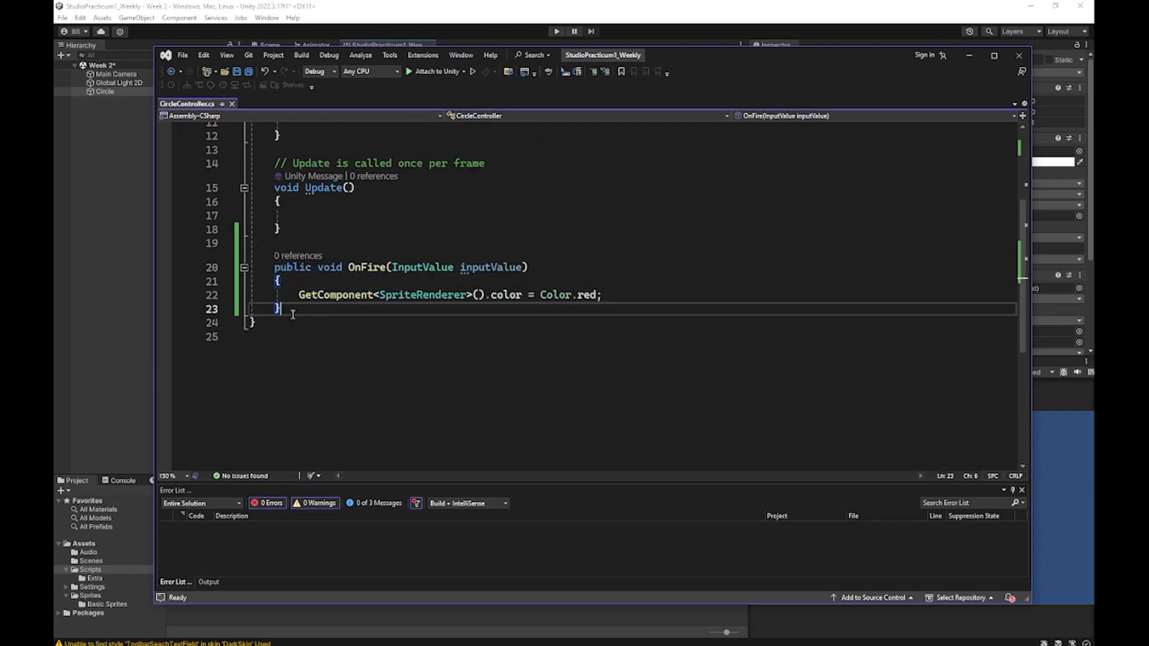
{"action": "key", "text": "Return"}
{"action": "key", "text": "Return"}
{"action": "key", "text": "ctrl+v"}
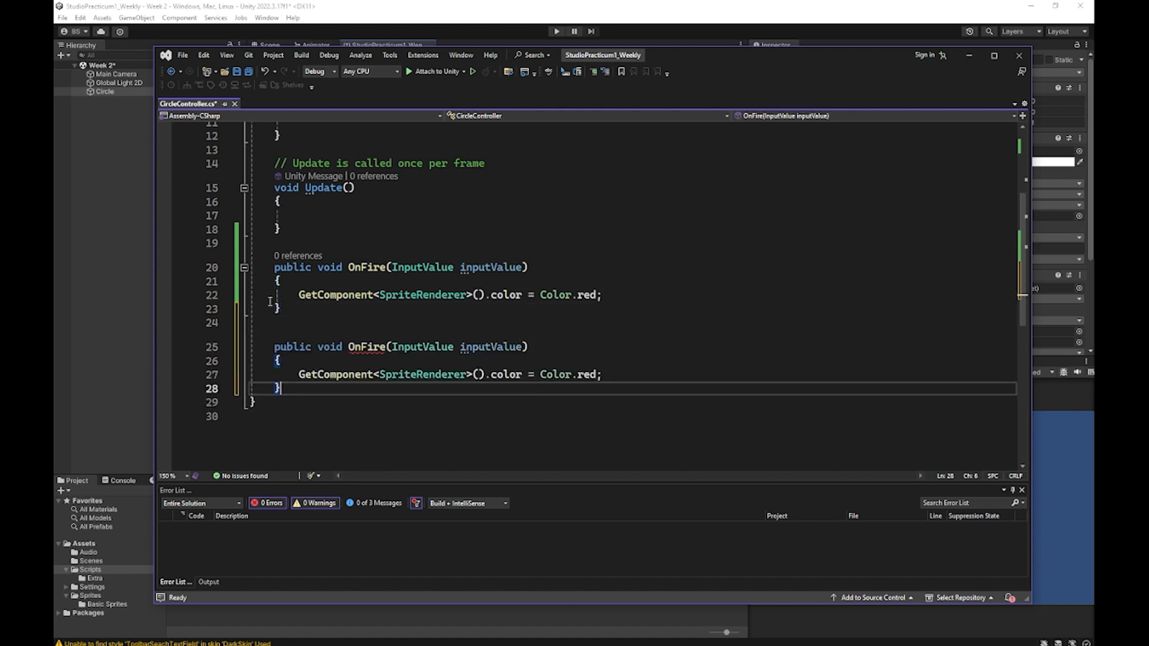
Step: Rename the copied OnFire method in CircleController to OnMakeBlue
{"action": "left_click", "coordinate": [375, 348]}
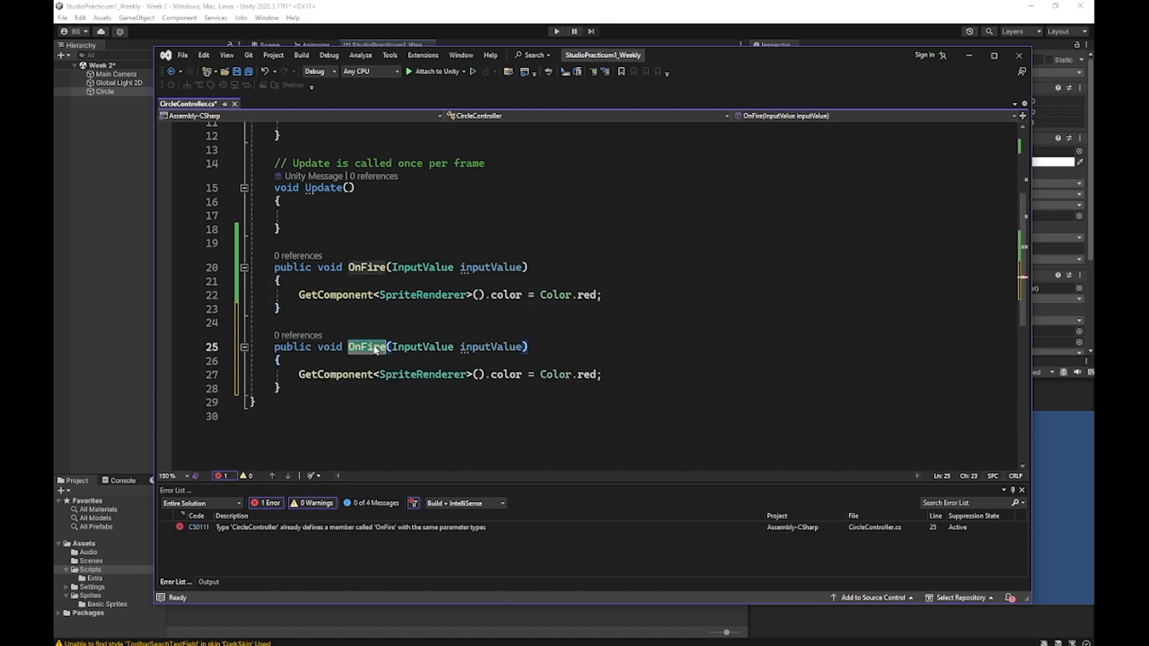
{"action": "key", "text": "Left"}
{"action": "key", "text": "Right"}
{"action": "key", "text": "BackSpace"}
{"action": "key", "text": "BackSpace"}
{"action": "key", "text": "BackSpace"}
{"action": "key", "text": "BackSpace"}
{"action": "type", "text": "MakeBlue"}
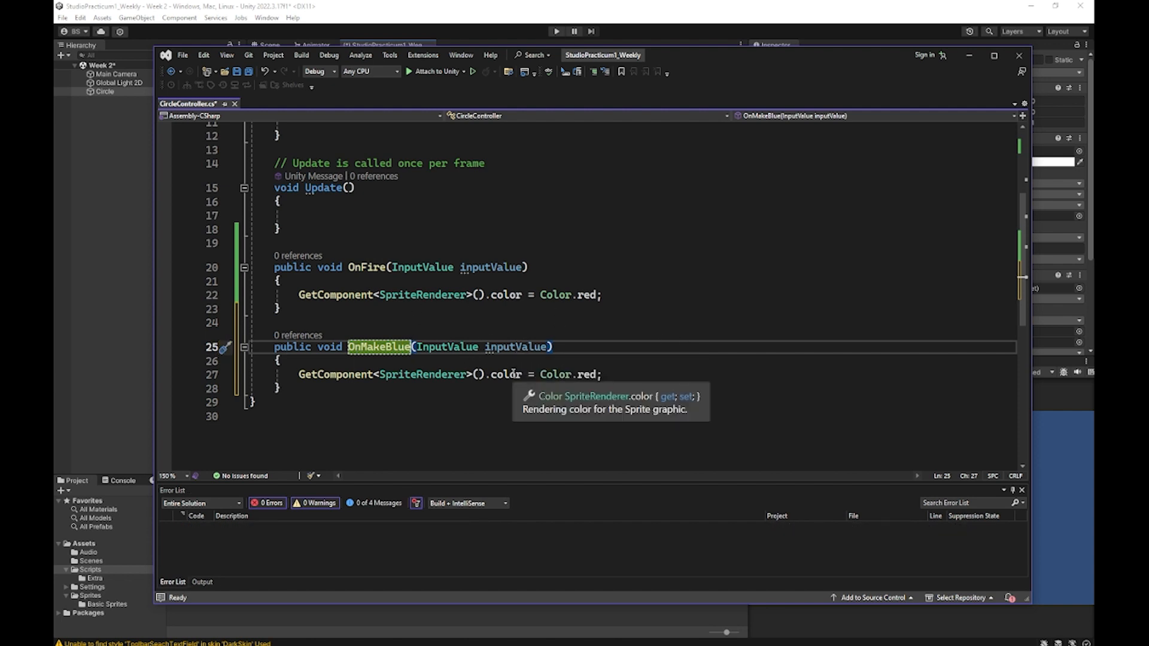
Step: Change the color assigned in OnMakeBlue to Color.blue and save the CircleController script
{"action": "double_click", "coordinate": [586, 375]}
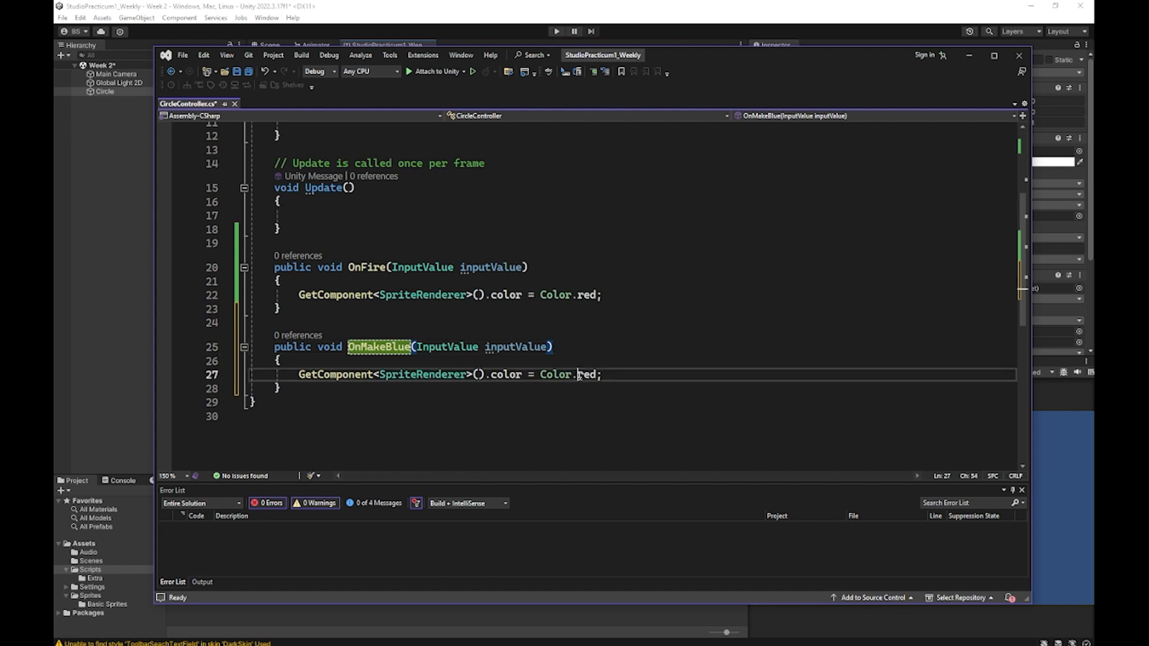
{"action": "type", "text": "bl"}
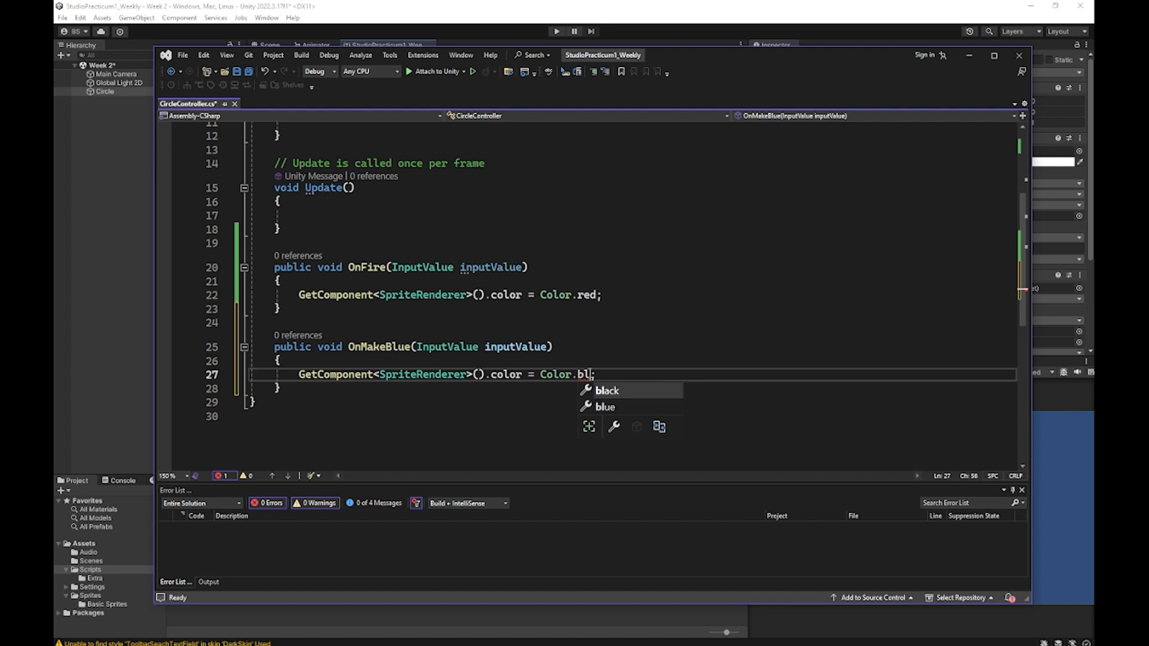
{"action": "type", "text": "ue"}
{"action": "left_click", "coordinate": [520, 424]}
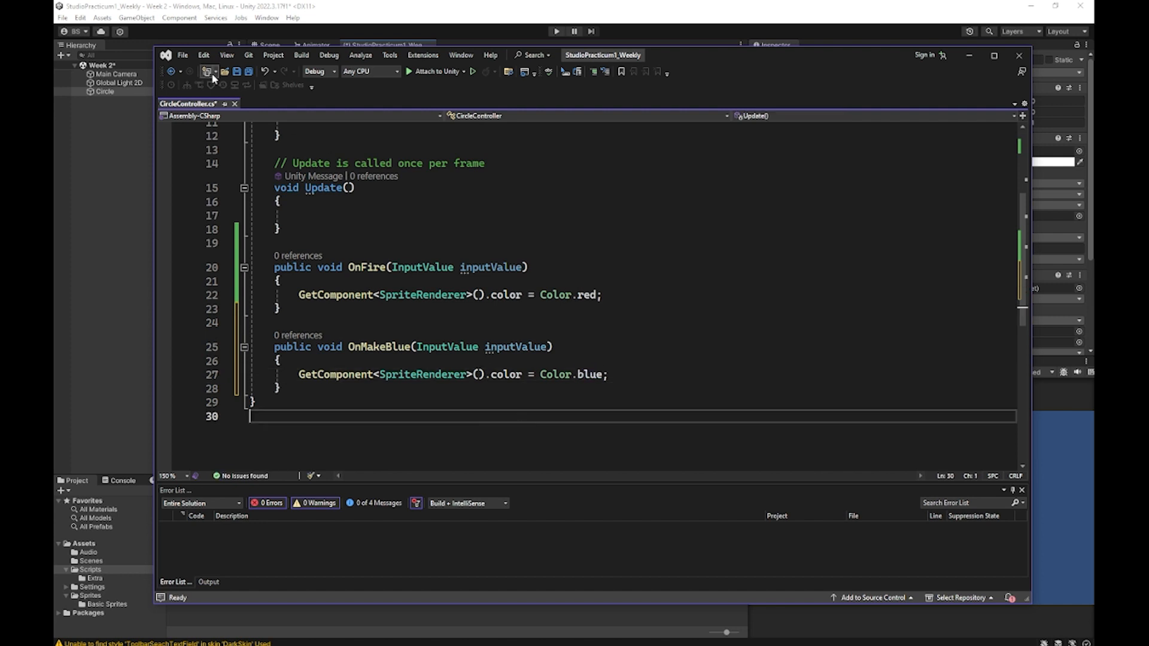
{"action": "left_click", "coordinate": [183, 55]}
{"action": "left_click", "coordinate": [204, 183]}
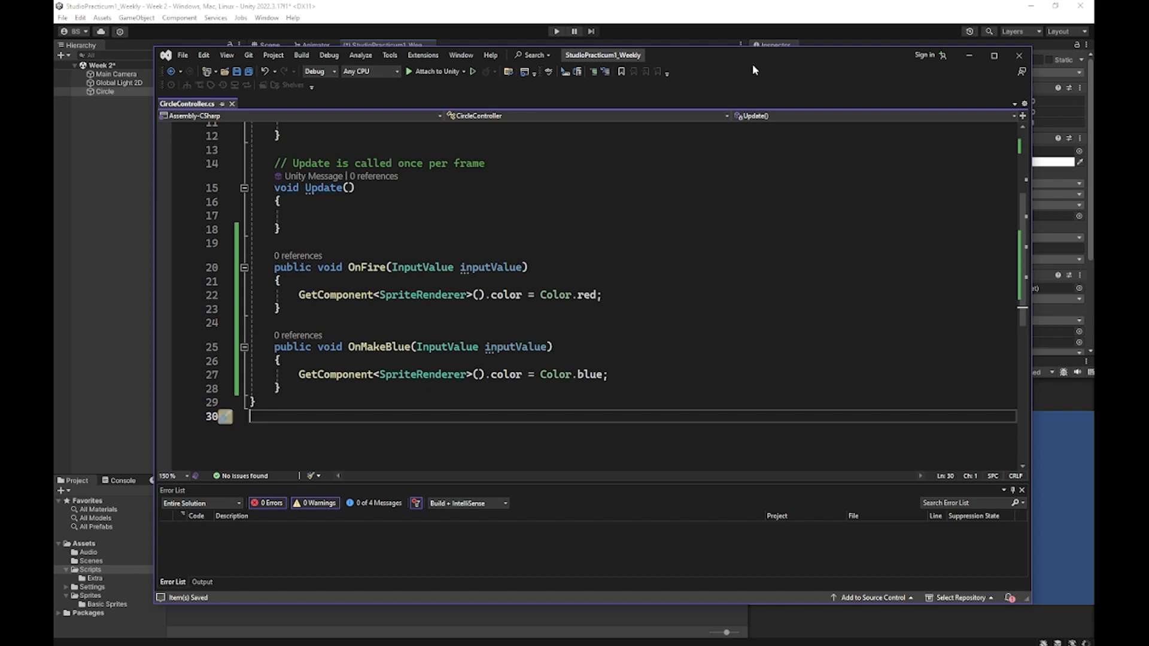
Step: Return to Unity, enable Auto-Save for the StudioPracticum1_Weekly input actions, and go back to the Scene view
{"action": "left_click_drag", "start_coordinate": [762, 63], "coordinate": [55, 113]}
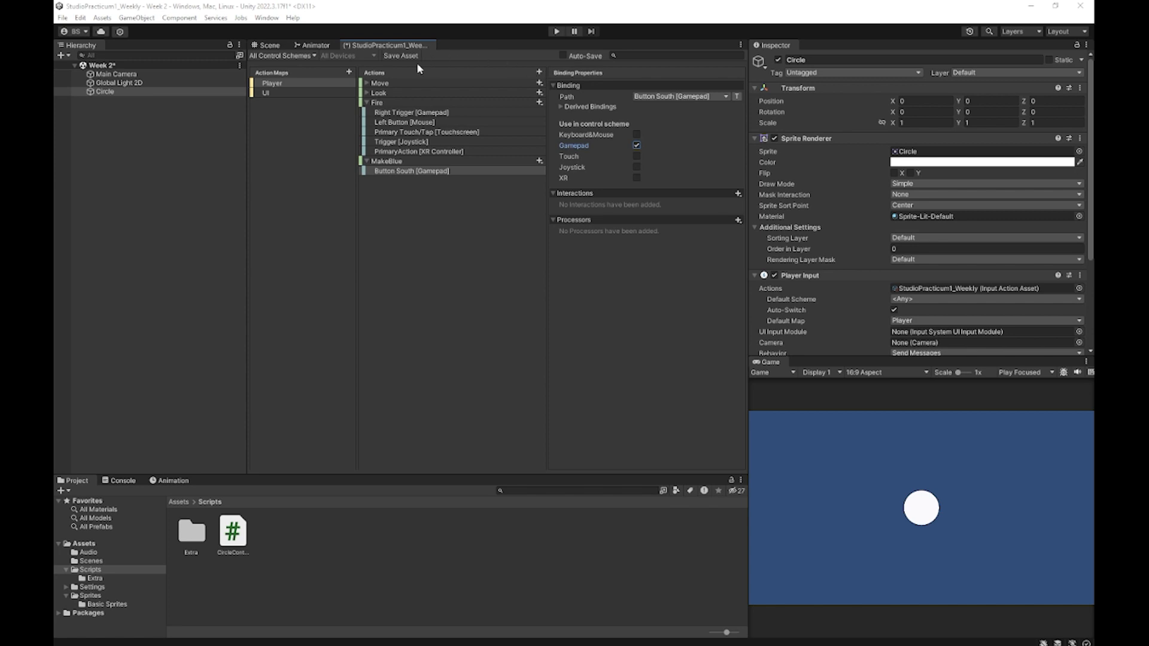
{"action": "left_click", "coordinate": [563, 55]}
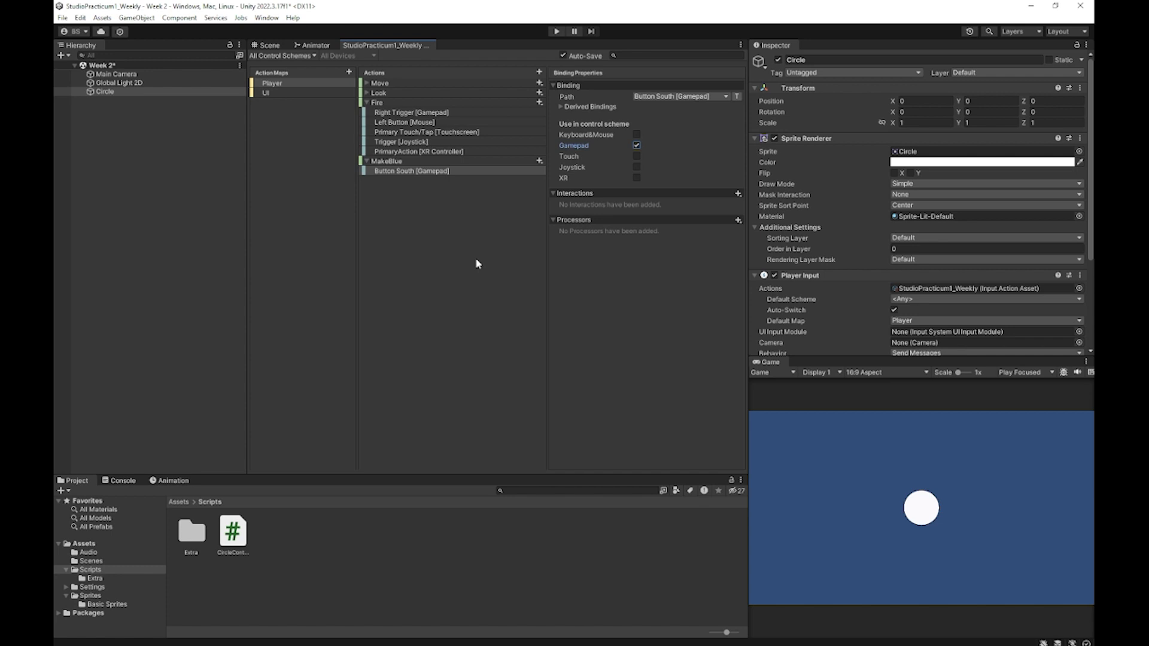
{"action": "left_click", "coordinate": [270, 46]}
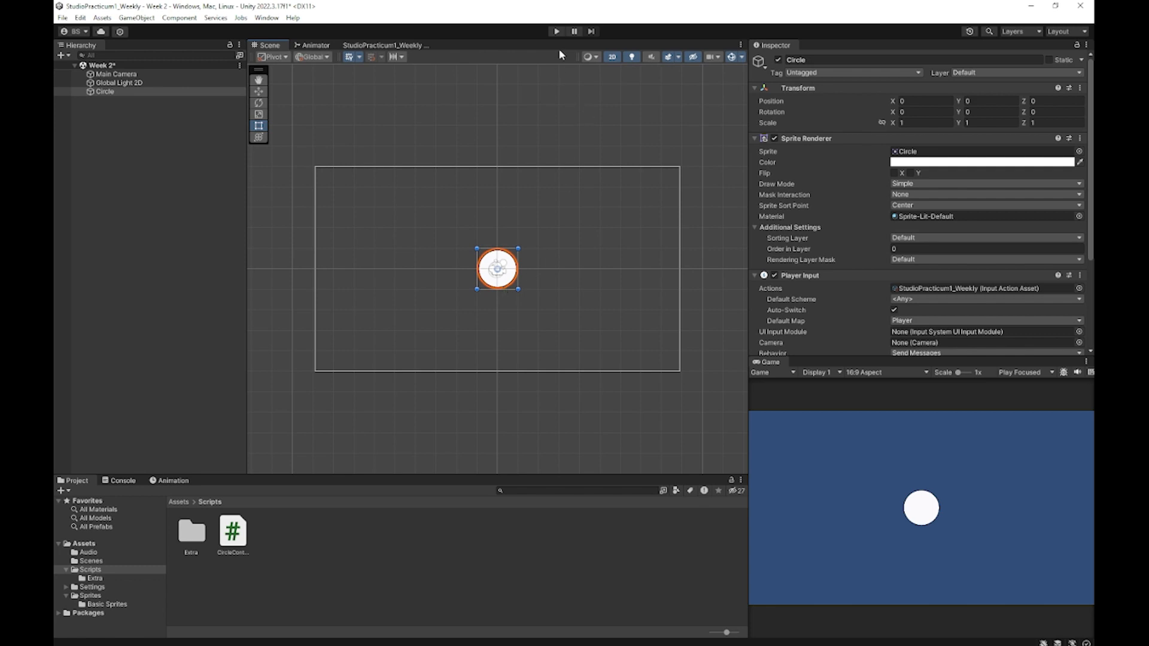
Step: Play-test the scene by alternately triggering Fire and MakeBlue on the Circle, and stop play mode
{"action": "left_click", "coordinate": [557, 31]}
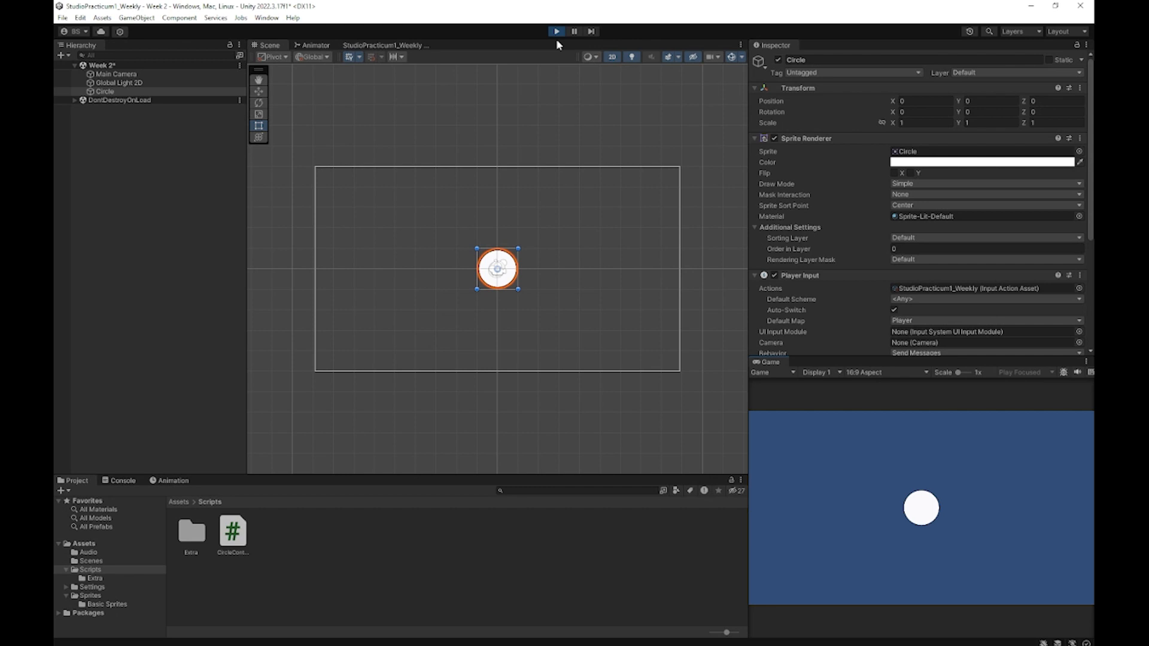
{"action": "key", "text": "space"}
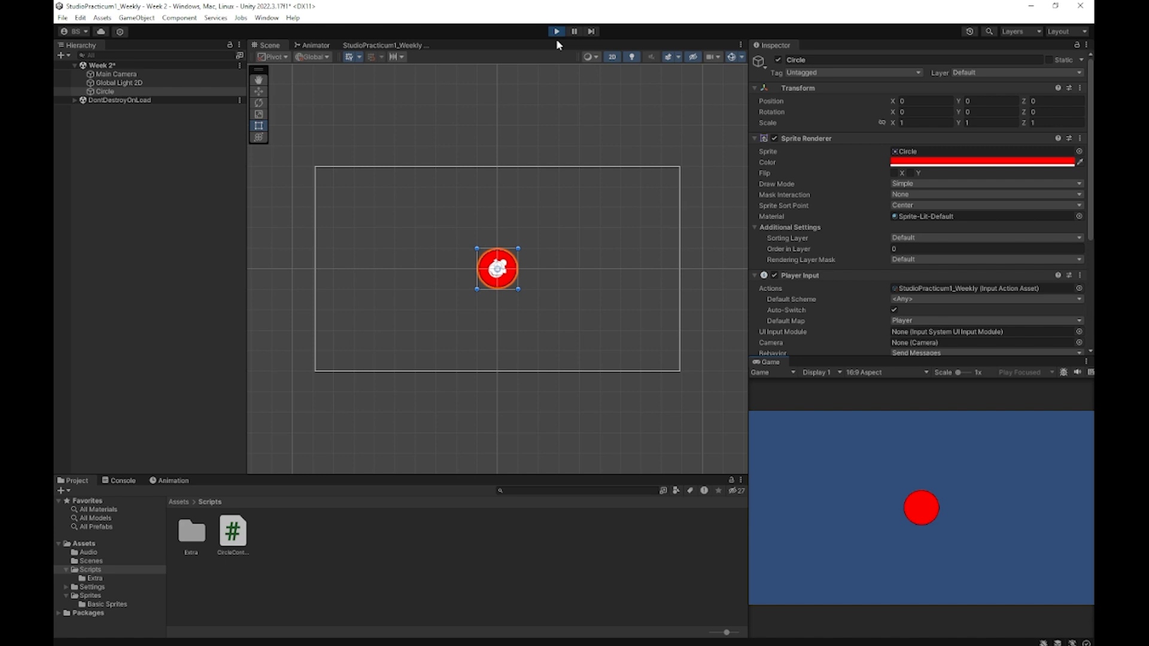
{"action": "key", "text": "space"}
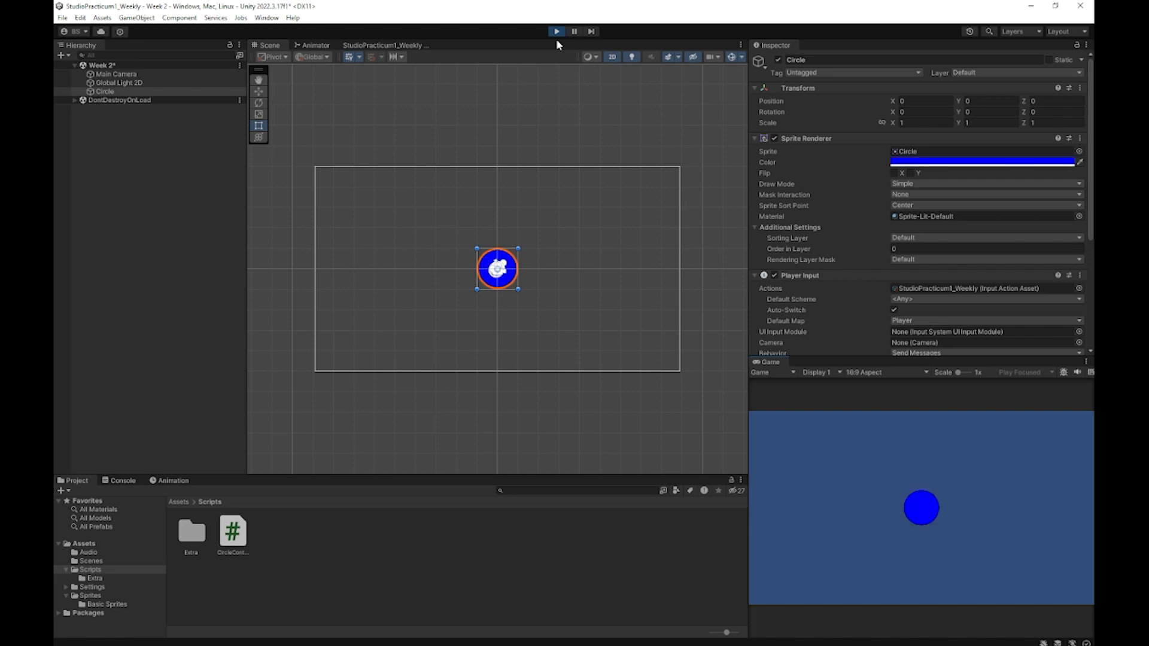
{"action": "key", "text": "space"}
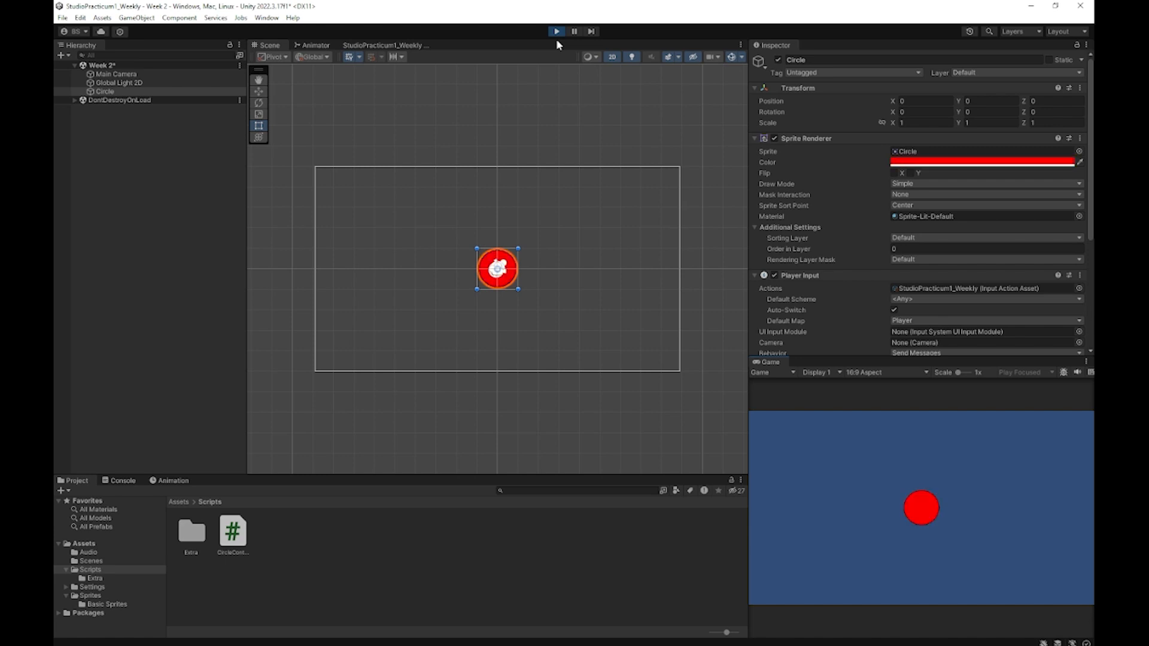
{"action": "key", "text": "space"}
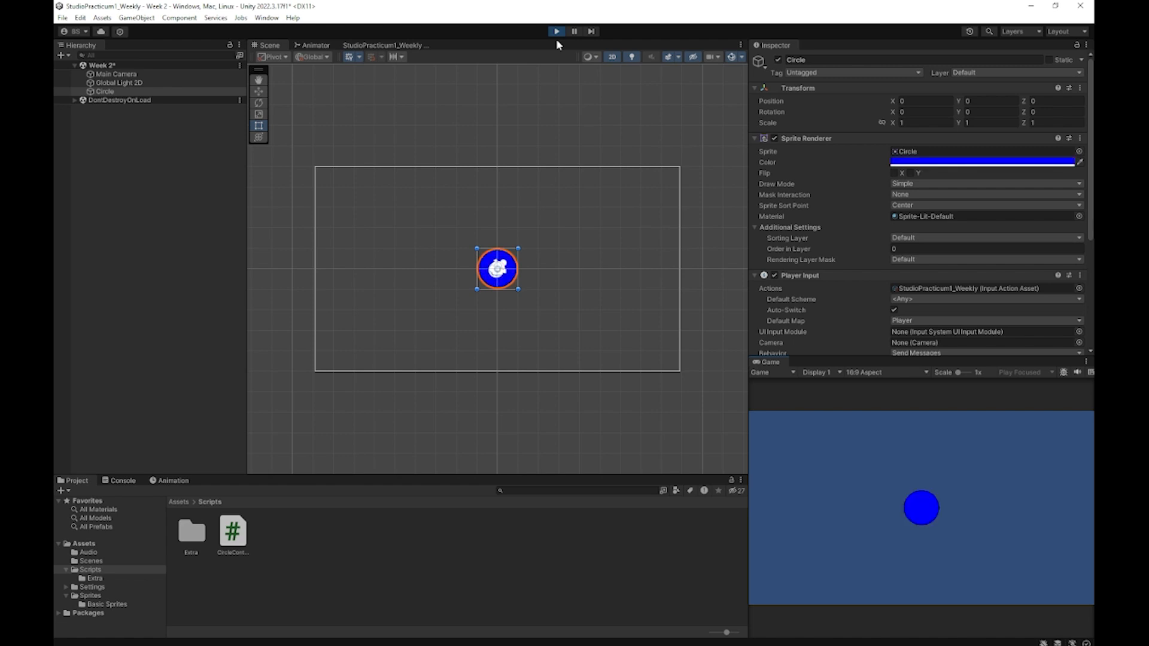
{"action": "left_click", "coordinate": [556, 31]}
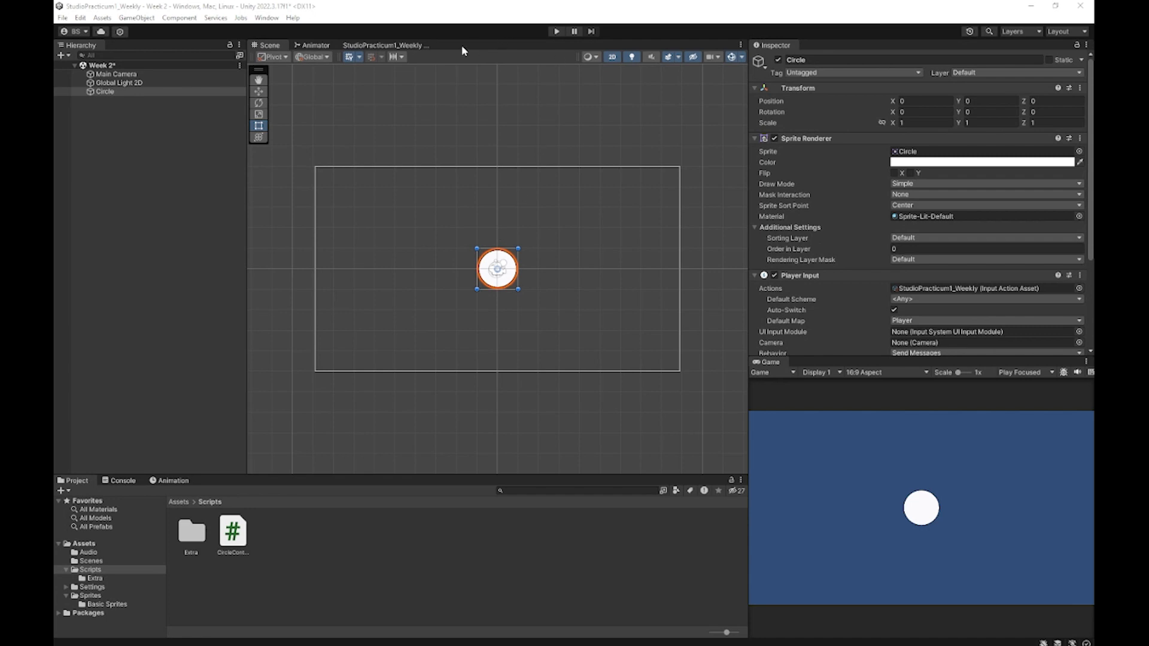
Step: Examine the UI action map of the StudioPracticum1_Weekly input actions, including the bindings of Navigate
{"action": "left_click", "coordinate": [387, 46]}
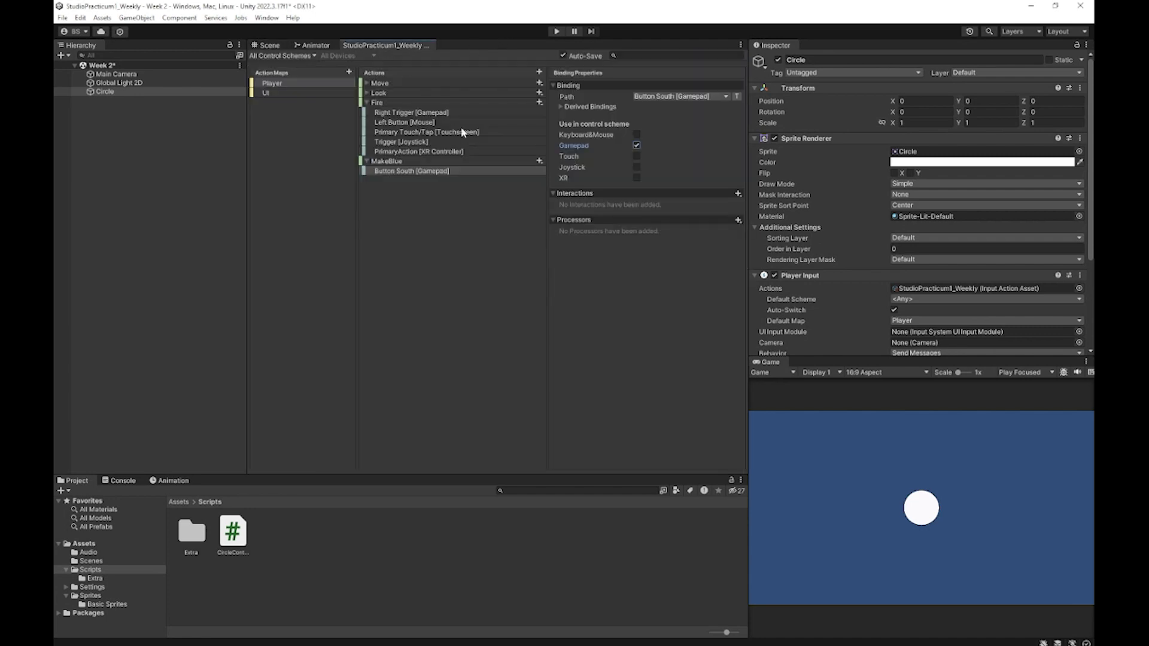
{"action": "left_click", "coordinate": [269, 93]}
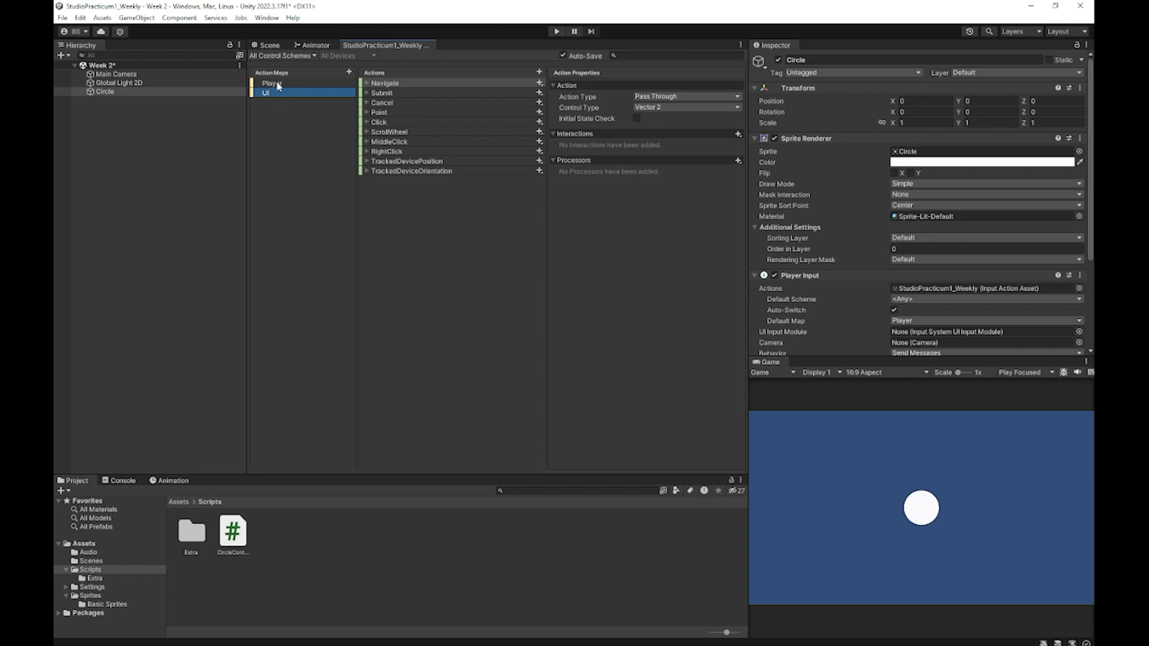
{"action": "left_click", "coordinate": [277, 86]}
{"action": "left_click", "coordinate": [288, 91]}
{"action": "left_click", "coordinate": [367, 83]}
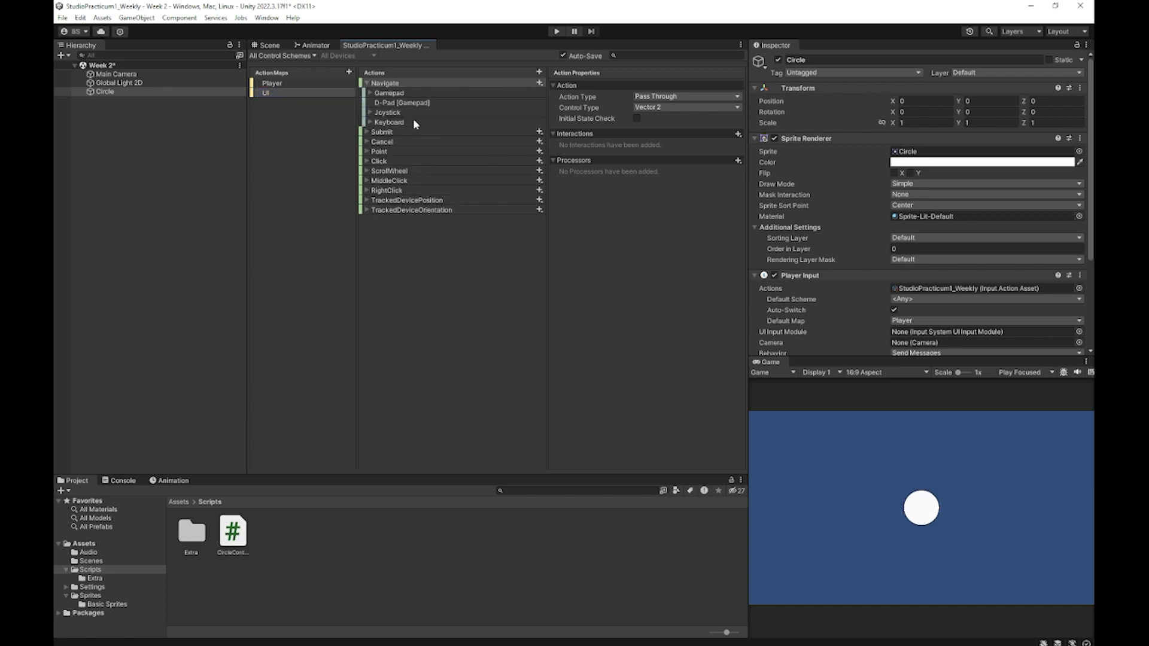
{"action": "left_click", "coordinate": [367, 85]}
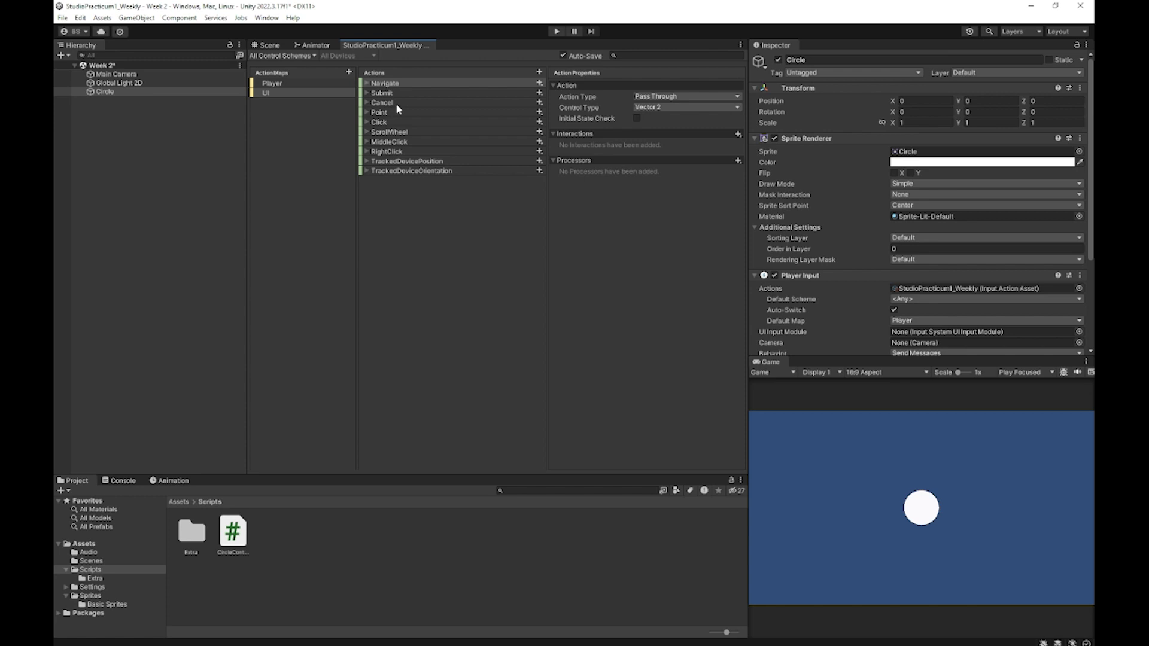
Step: Add a UI Canvas to the Week 2 scene and clear the selection
{"action": "left_click", "coordinate": [268, 45]}
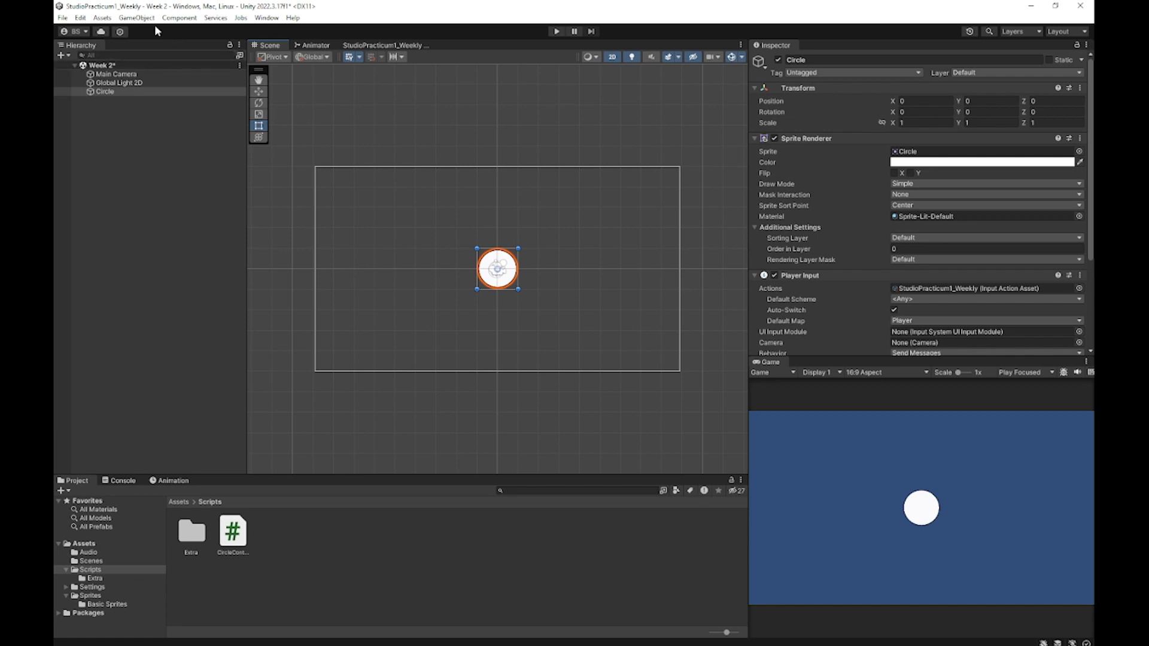
{"action": "left_click", "coordinate": [137, 17]}
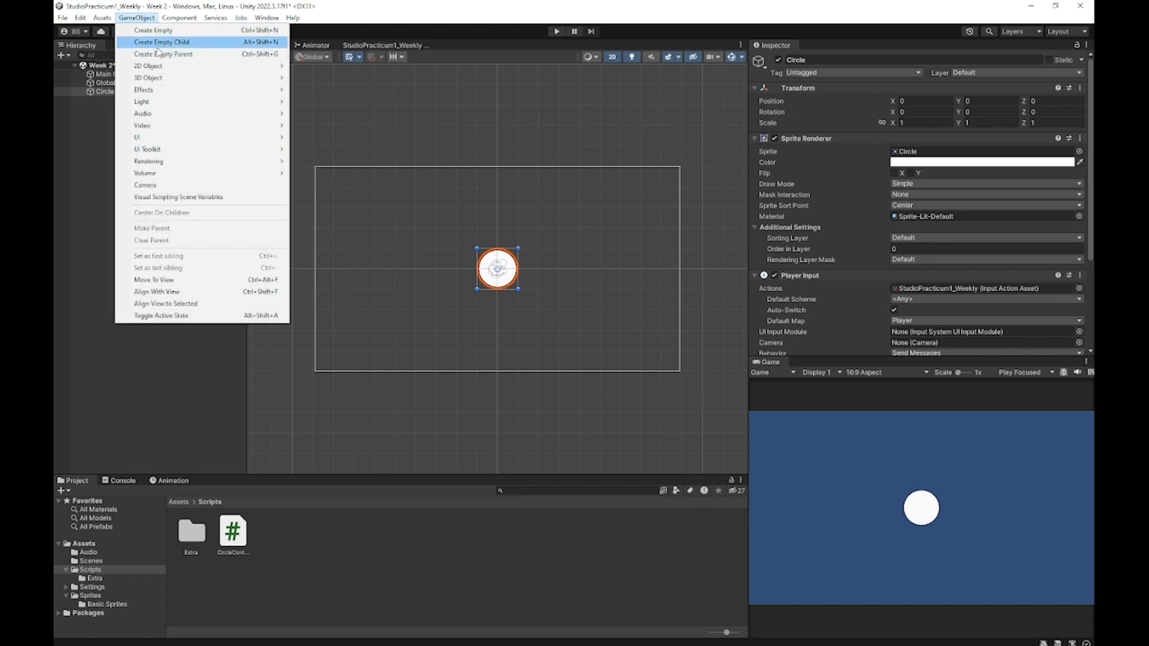
{"action": "mouse_move", "coordinate": [159, 137]}
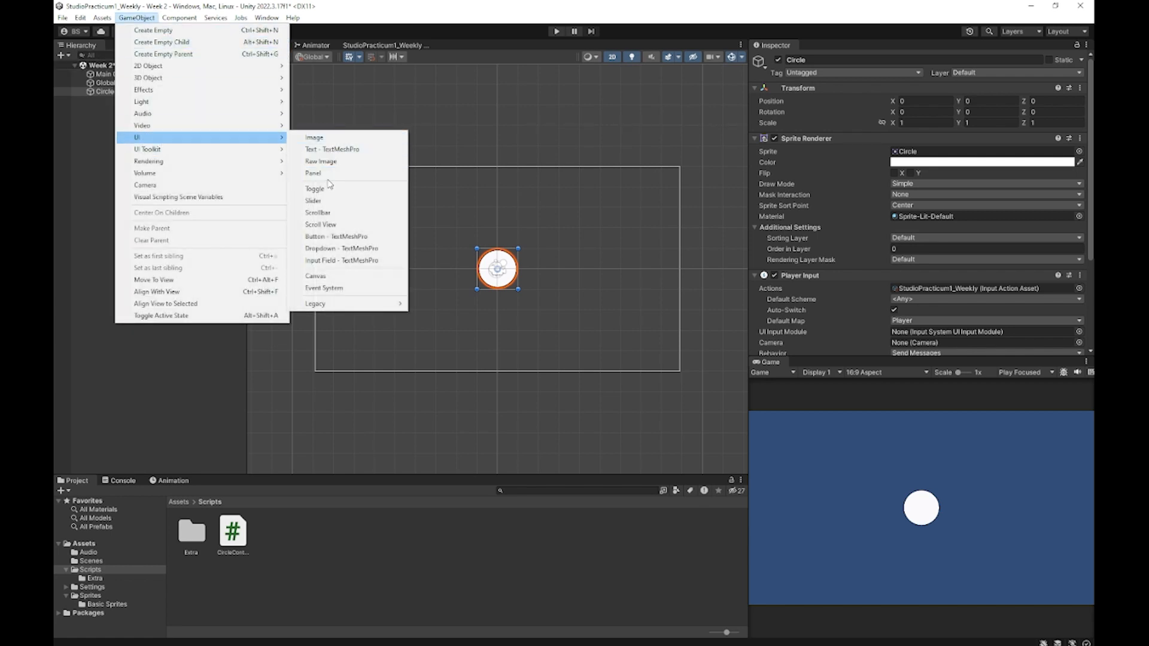
{"action": "left_click", "coordinate": [322, 275]}
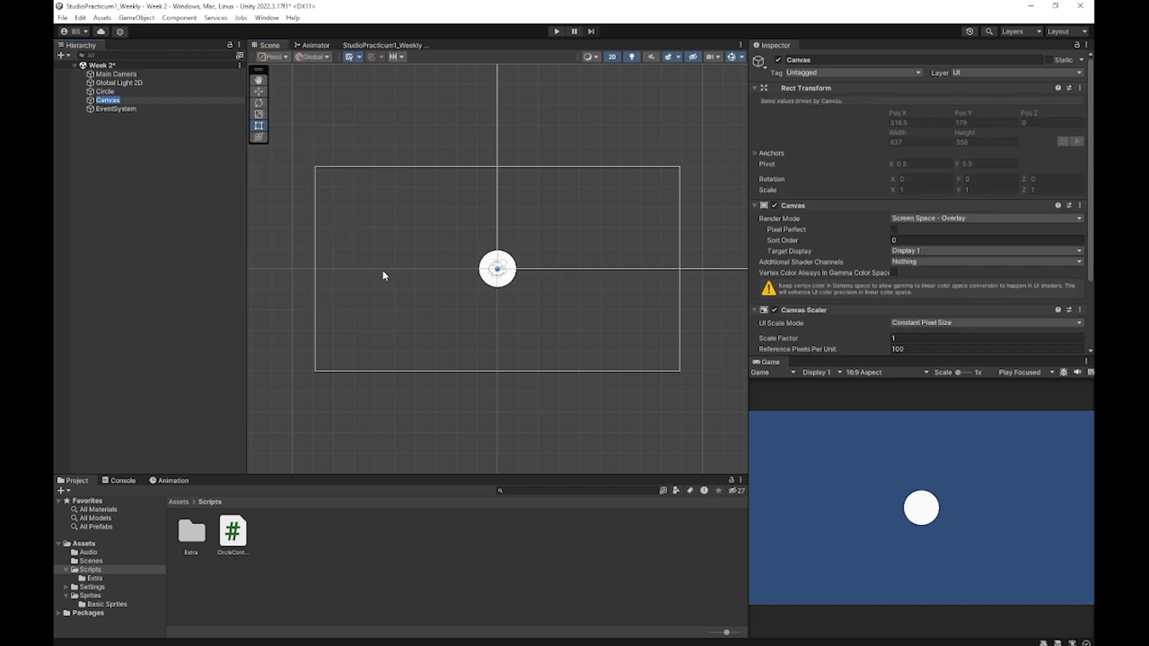
{"action": "left_click", "coordinate": [125, 161]}
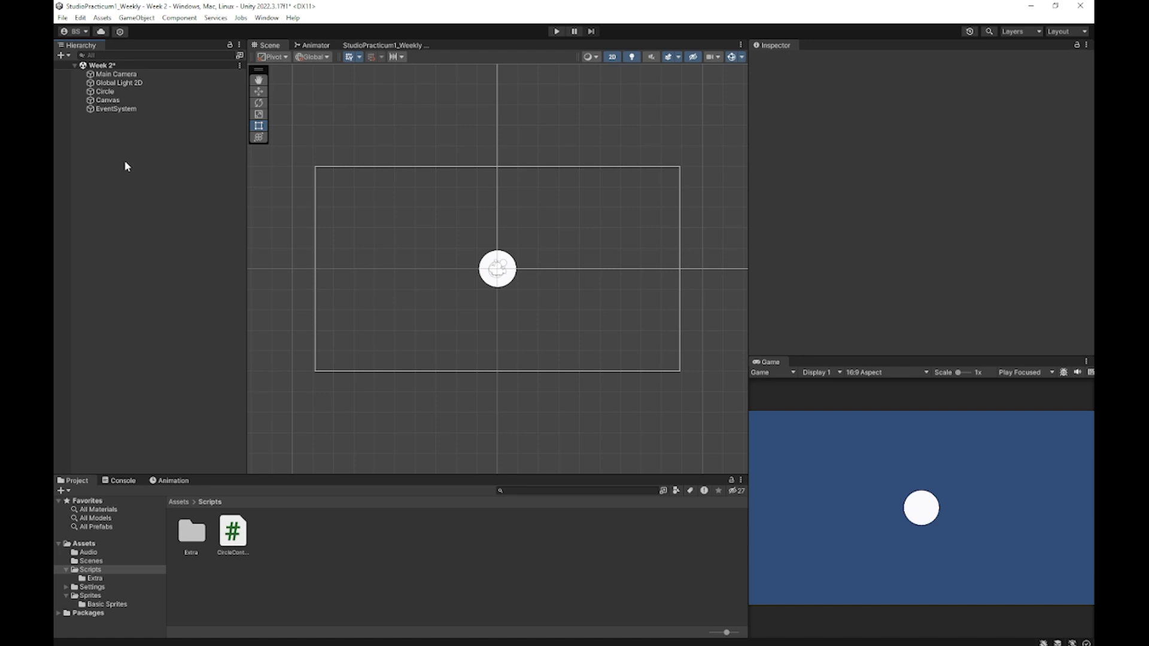
Step: Replace EventSystem's Standalone Input Module with InputSystemUIInputModule and compare its action assignments with the UI action map
{"action": "left_click", "coordinate": [127, 110]}
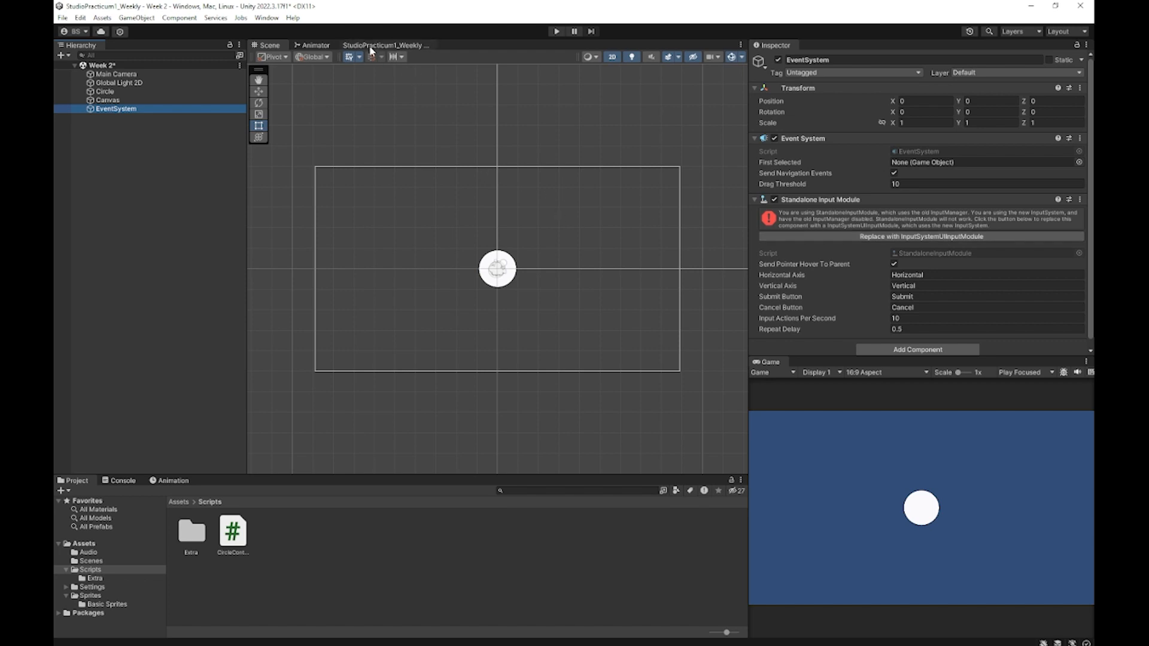
{"action": "left_click", "coordinate": [943, 236]}
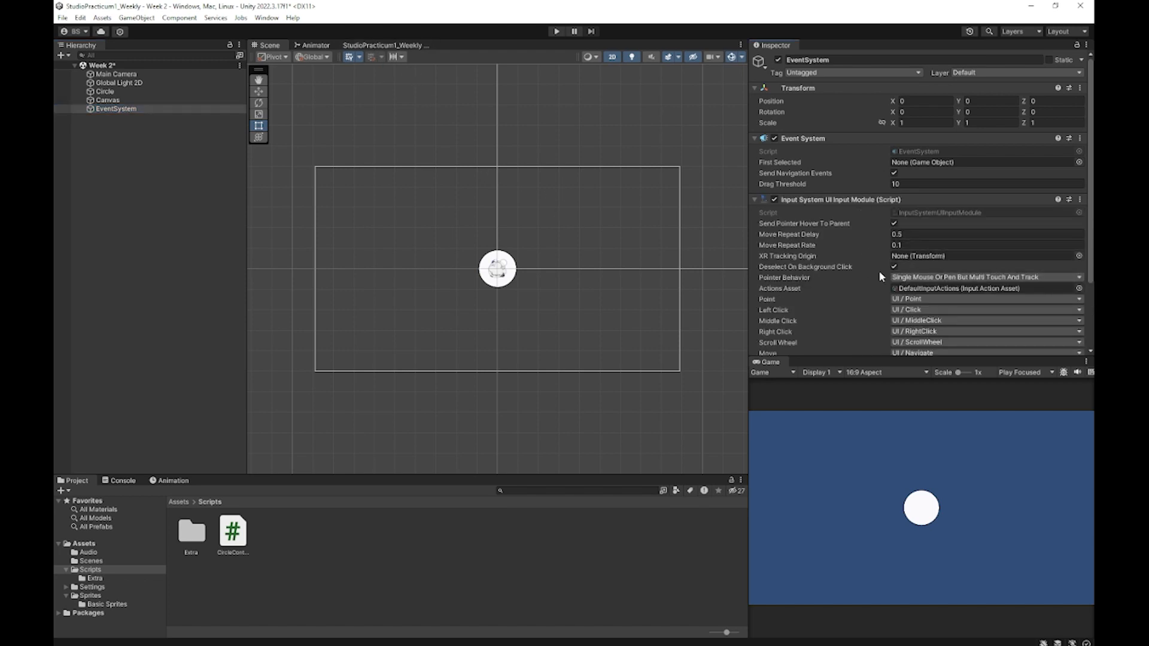
{"action": "scroll", "coordinate": [953, 262], "scroll_direction": "down", "scroll_amount": 1}
{"action": "scroll", "coordinate": [950, 256], "scroll_direction": "down", "scroll_amount": 2}
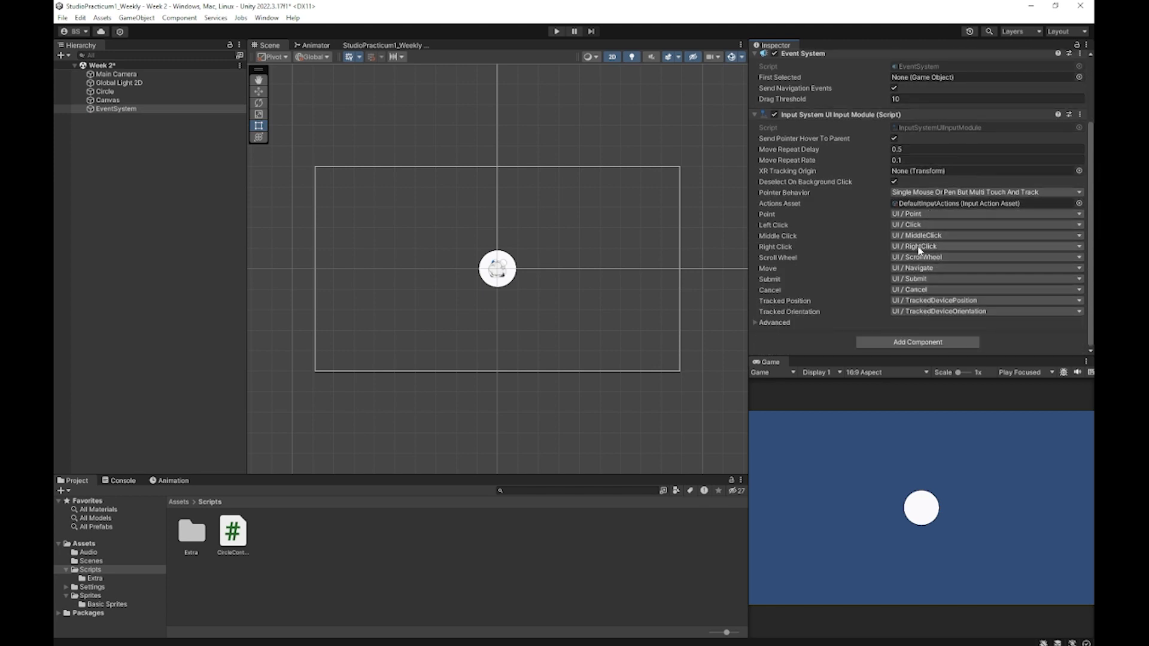
{"action": "left_click", "coordinate": [383, 46]}
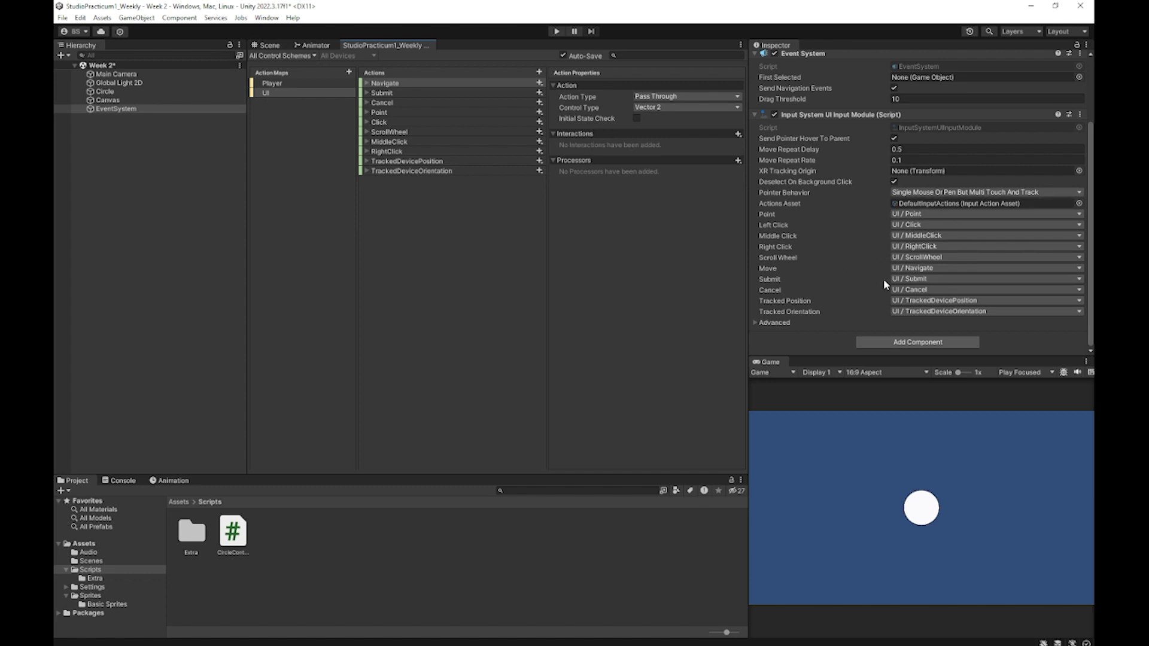
Step: Select the Canvas object in the Week 2 scene
{"action": "left_click", "coordinate": [163, 100]}
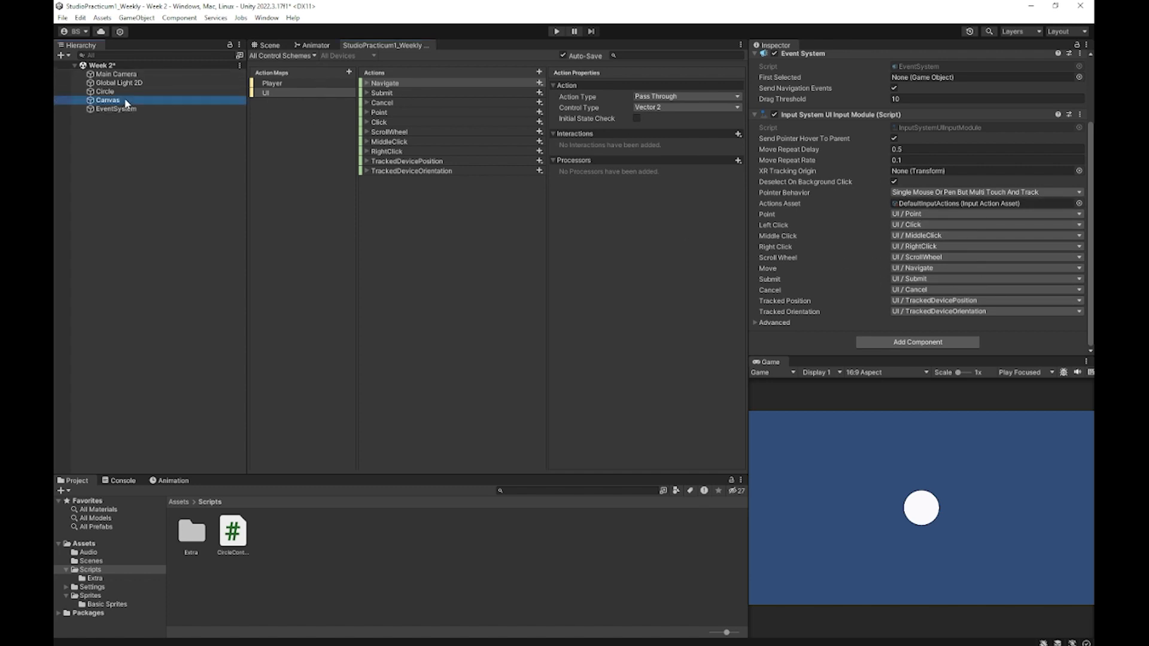